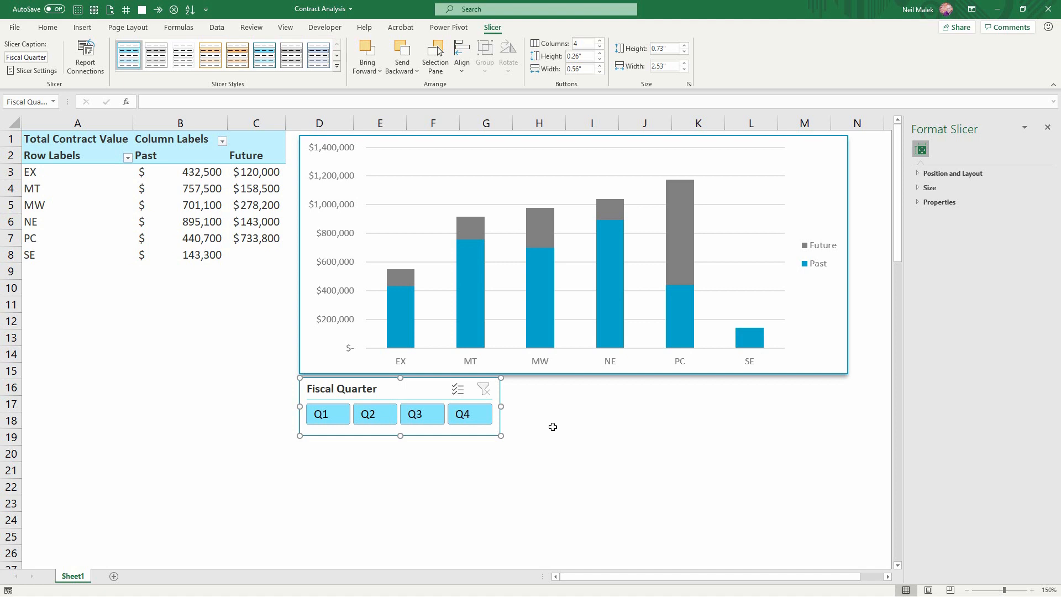
- Filter the contract chart by fiscal quarter Q2 and Q3 in turn and clear the slicer filter
click(386, 420)
click(419, 420)
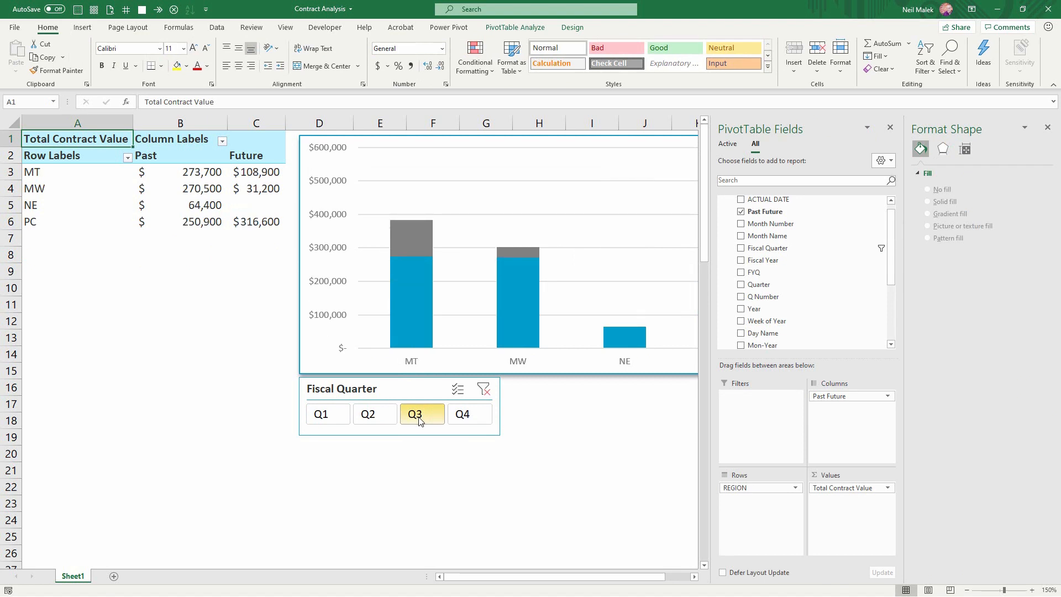
click(482, 390)
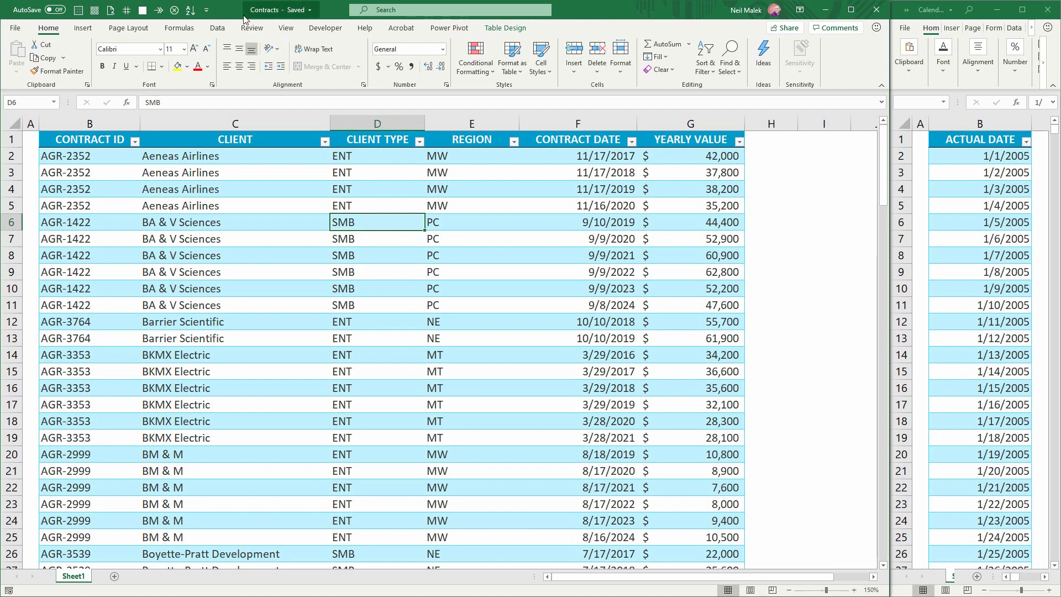
- Close the Contracts and Training Events workbooks and maximize the Calendar Table workbook
click(876, 10)
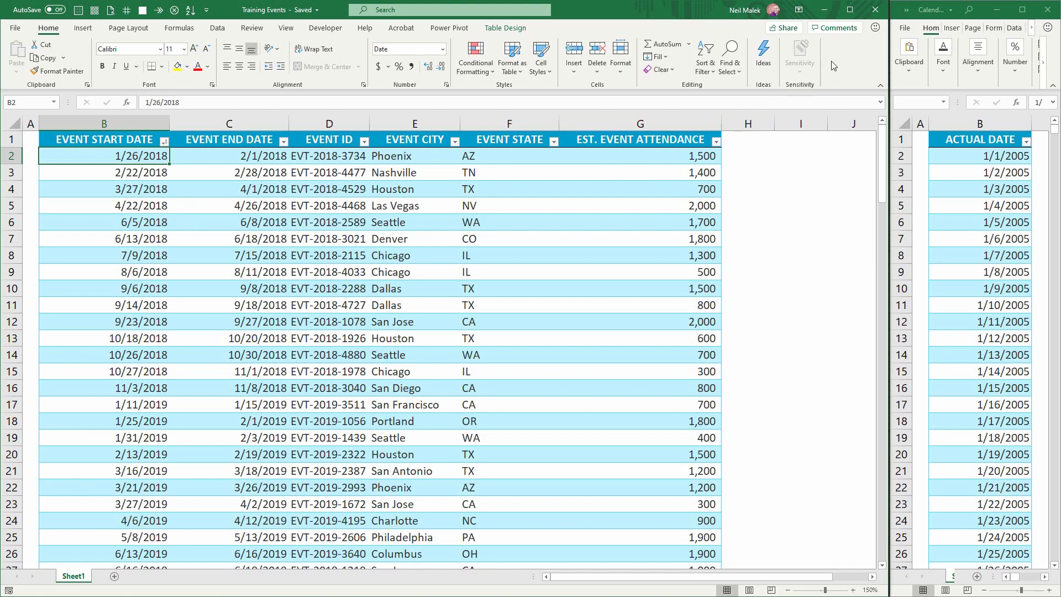
click(875, 9)
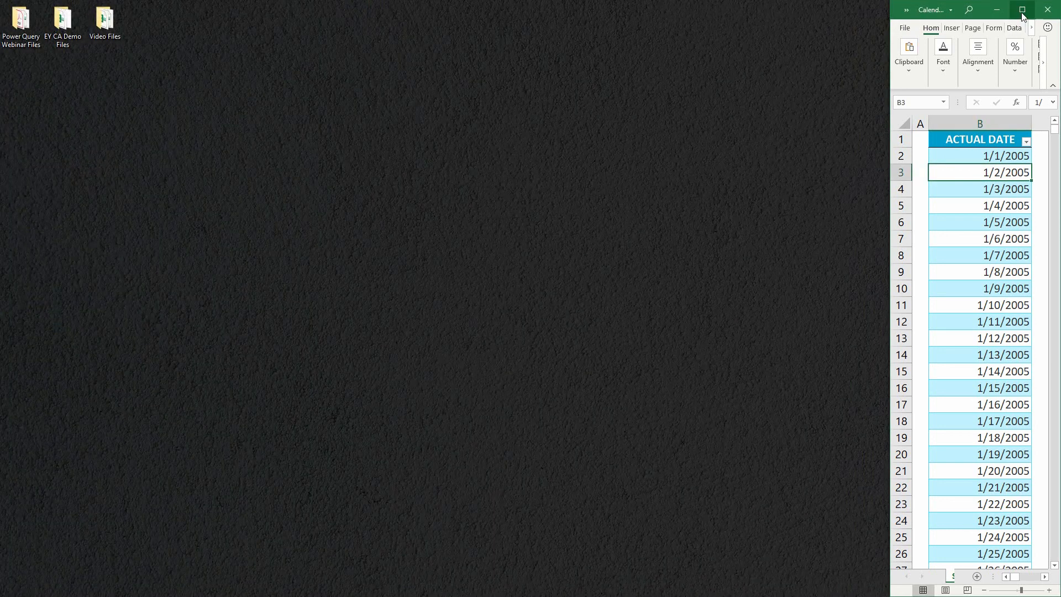
click(1022, 10)
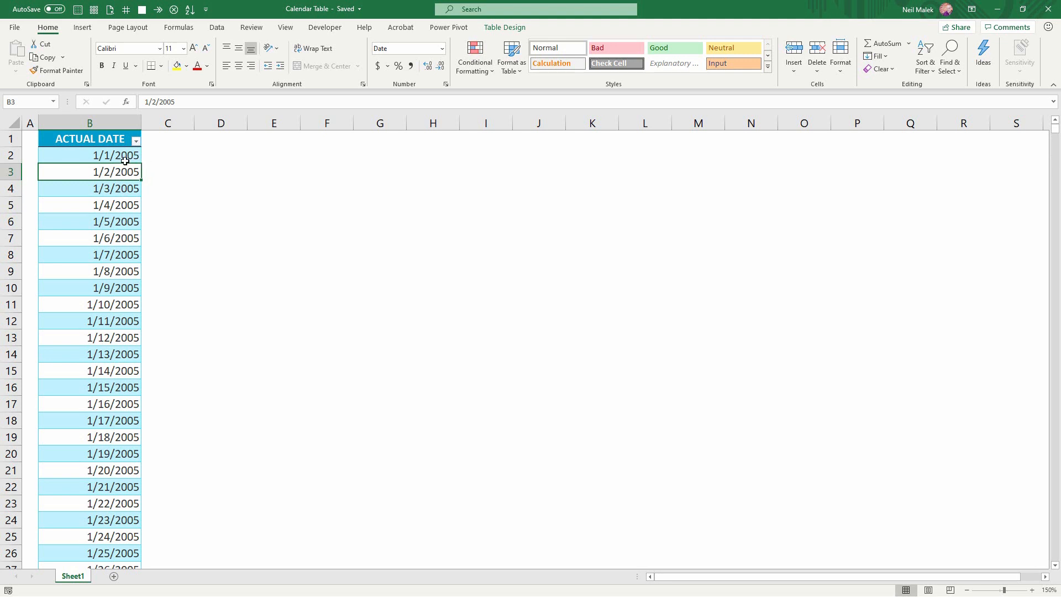
- Check the last and first dates in the ACTUAL DATE column and close the Calendar Table workbook
key(ctrl+Down)
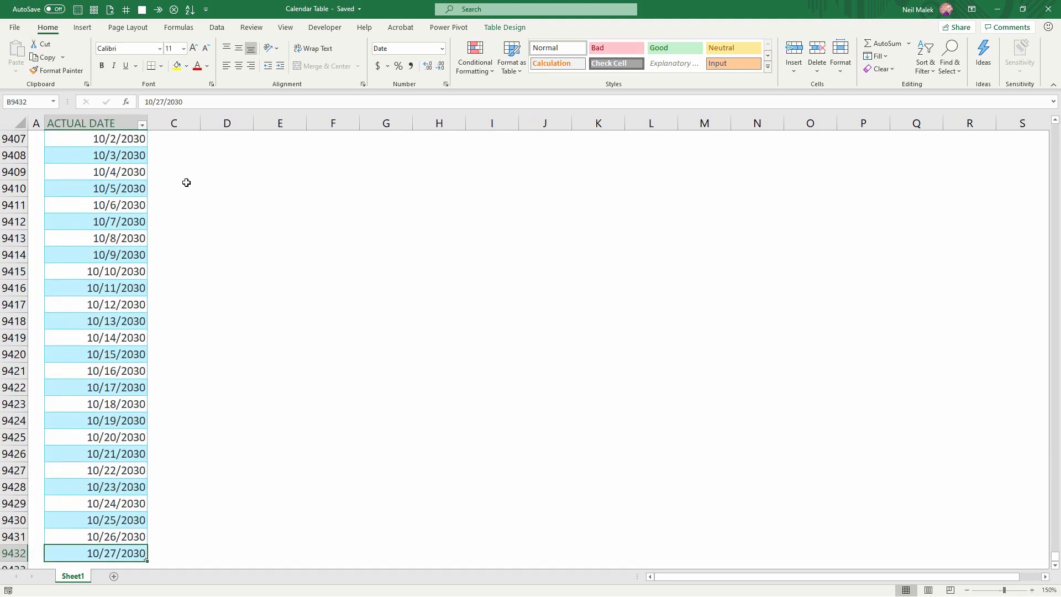
scroll(139, 281, down, 2)
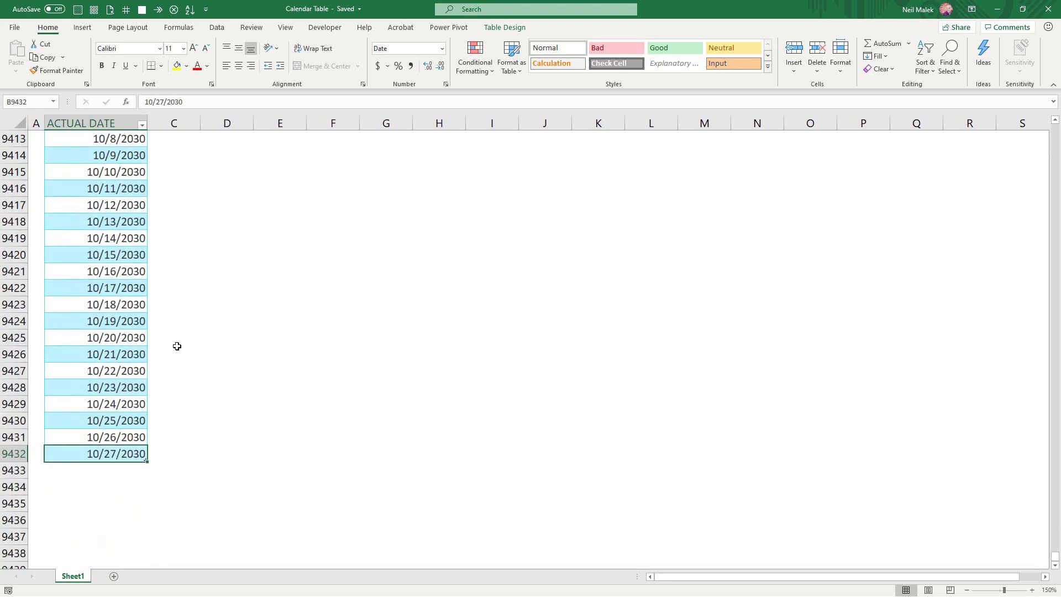
key(ctrl+Up)
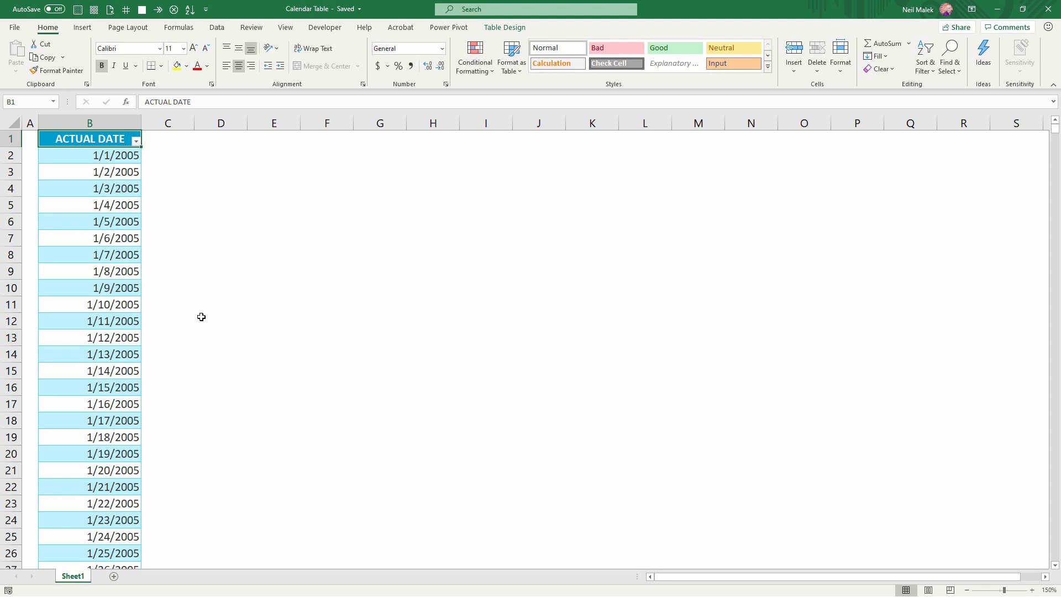
click(1048, 11)
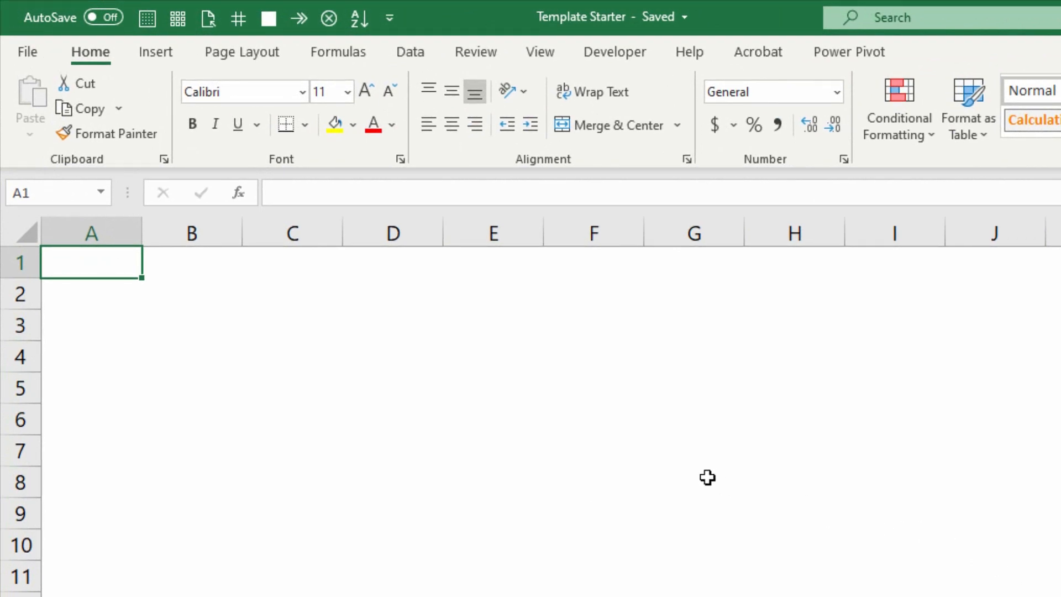
- Import the tblCalendar table from the Calendar Table workbook in the Video Files folder into the Power Query Editor
click(407, 57)
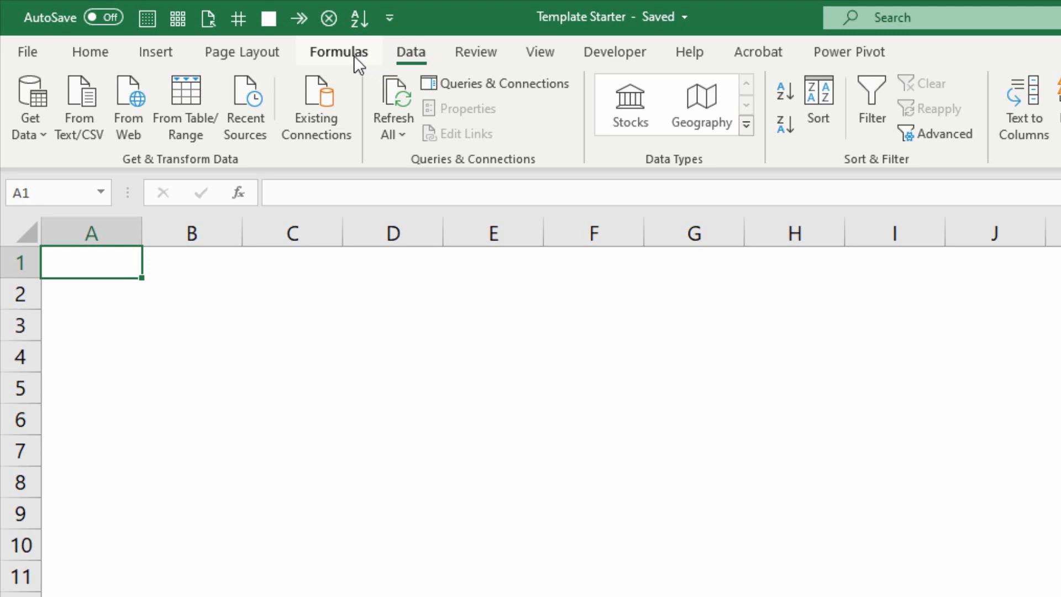
click(19, 125)
mouse_move(165, 160)
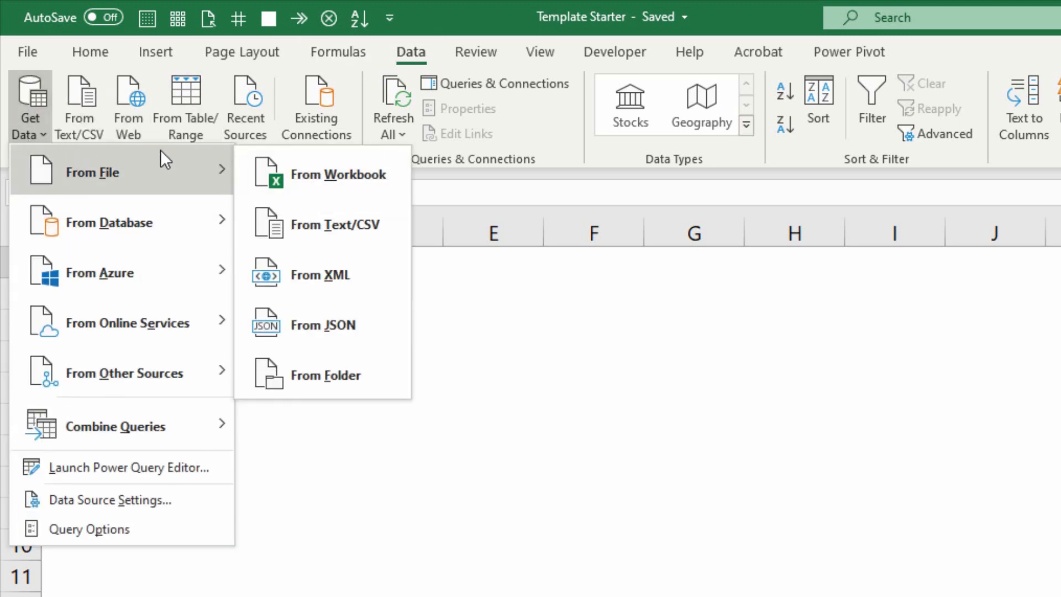
click(327, 178)
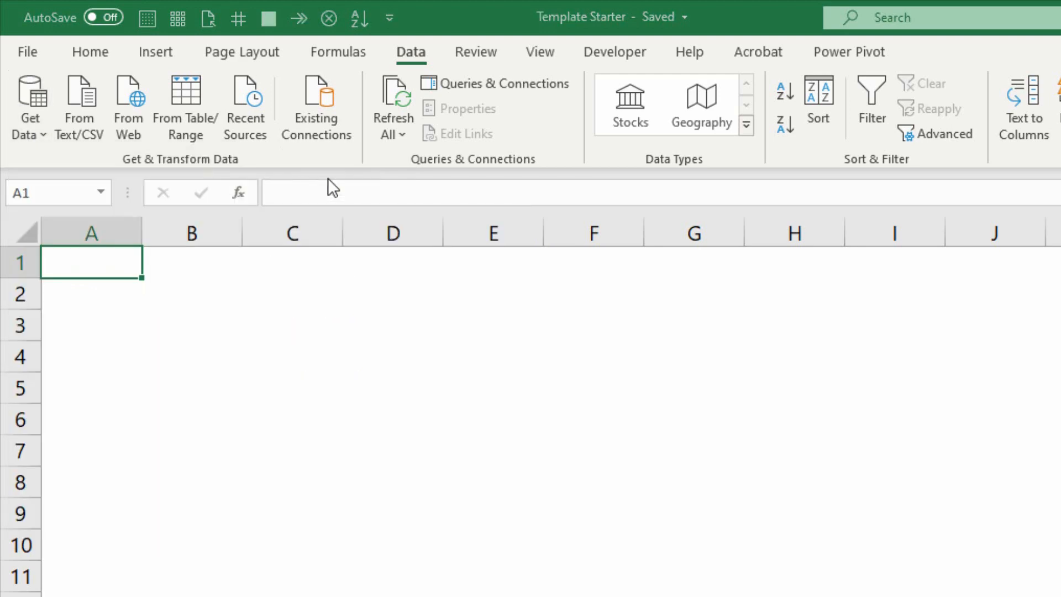
scroll(165, 138, up, 10)
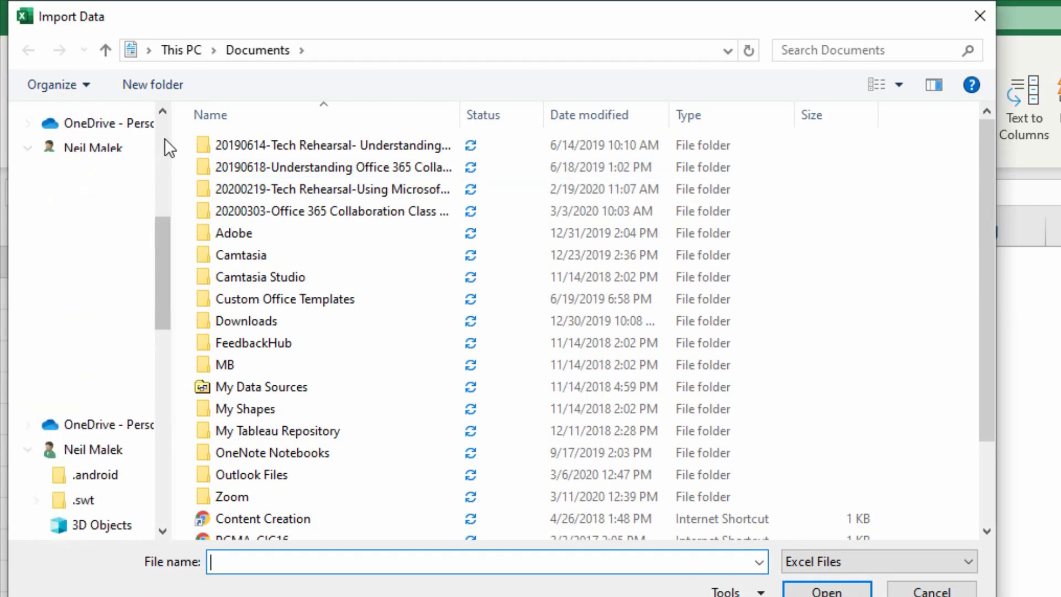
click(107, 350)
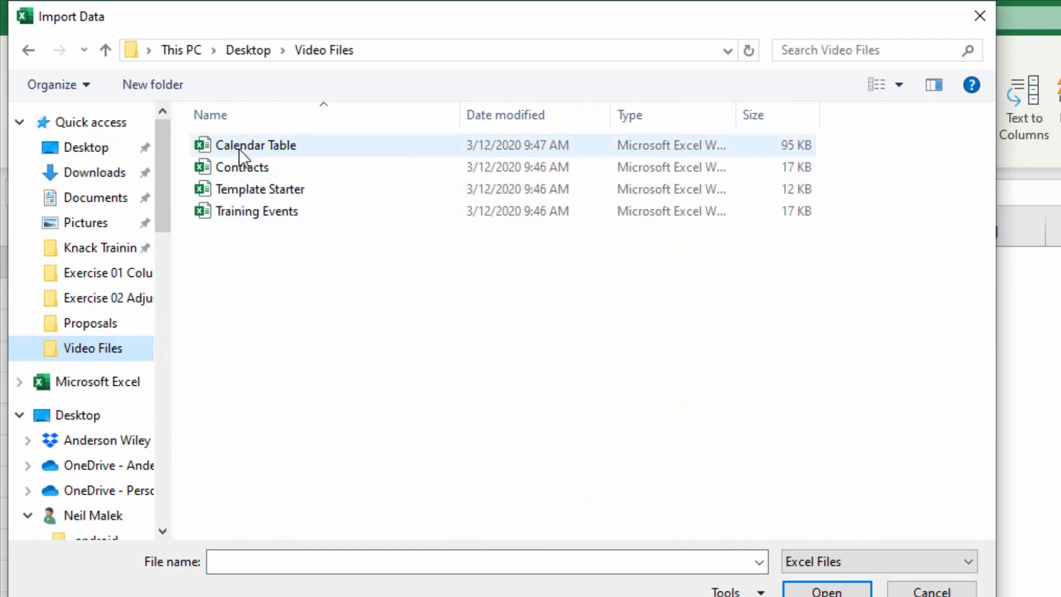
double_click(239, 146)
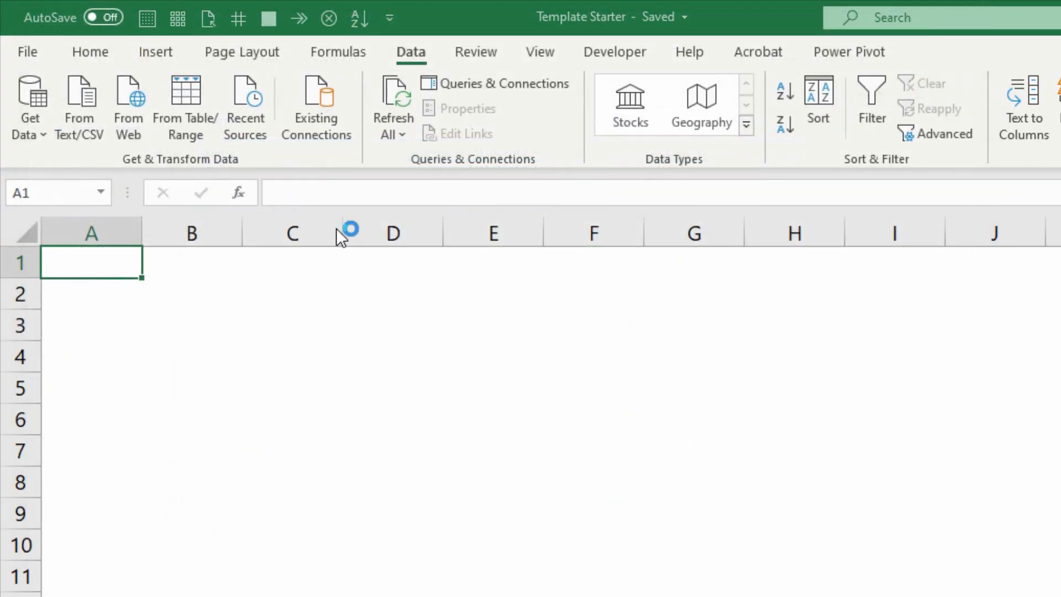
click(279, 163)
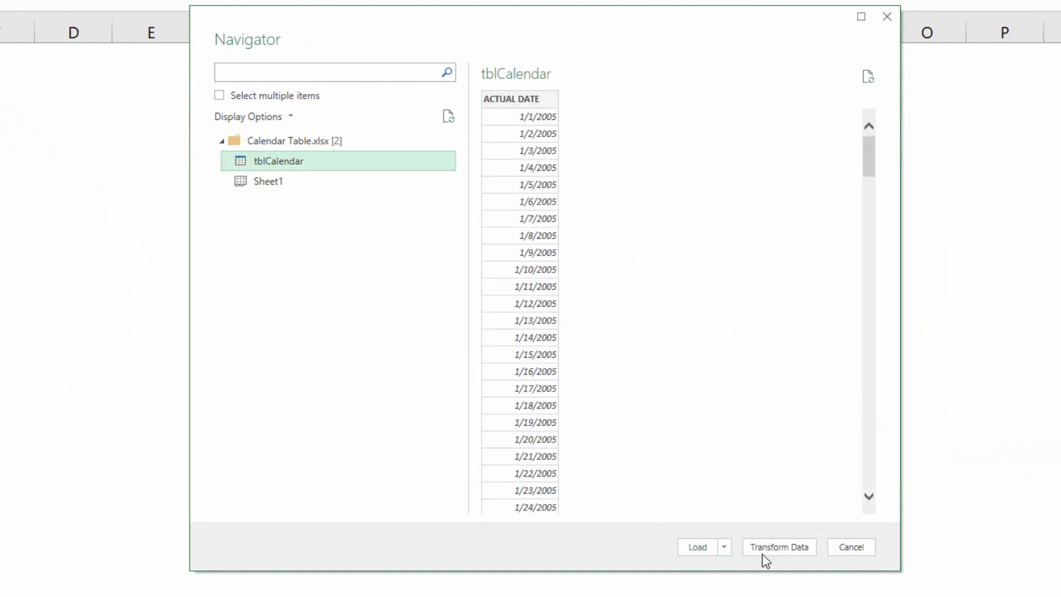
click(776, 548)
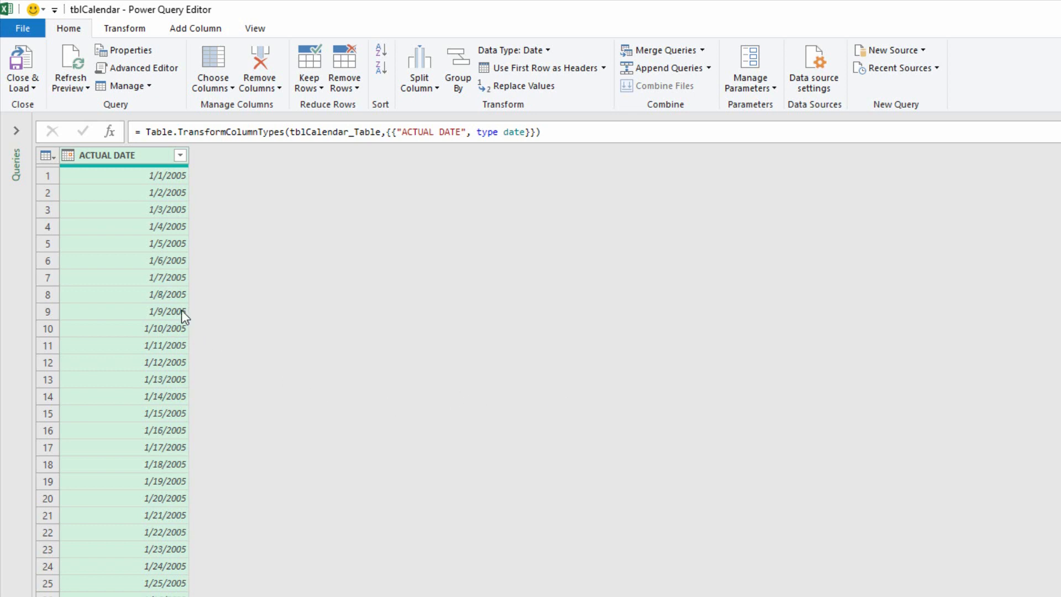
- Load the tblCalendar query as a connection only and add its data to the Data Model
click(21, 90)
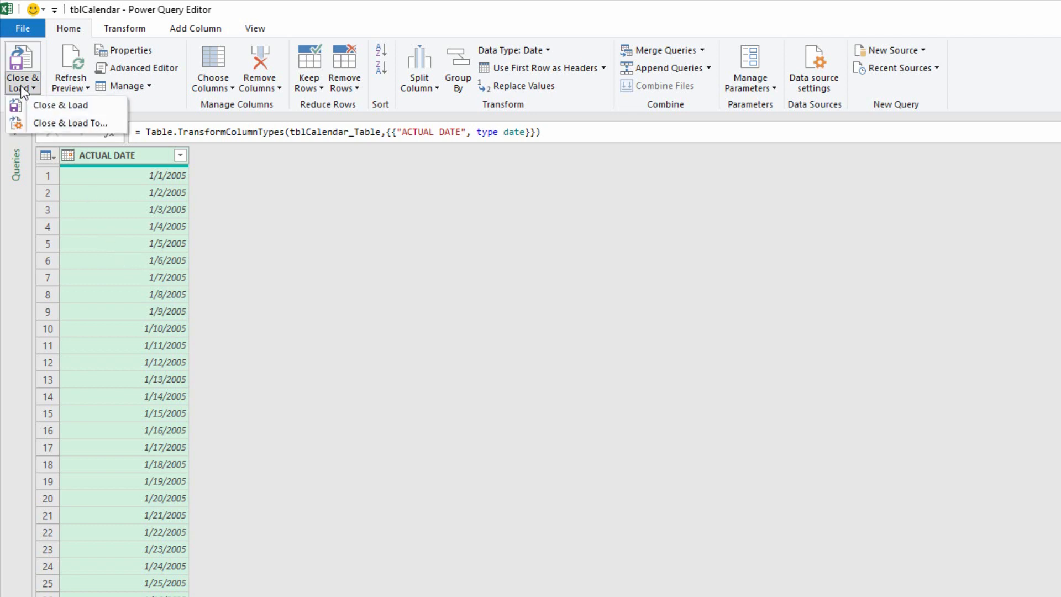
click(61, 123)
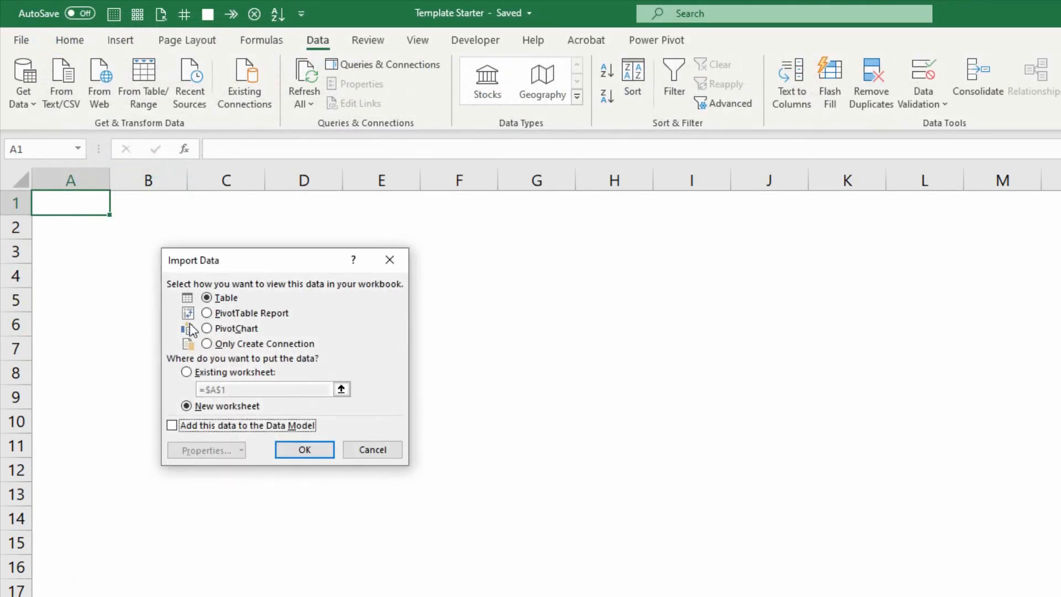
click(224, 343)
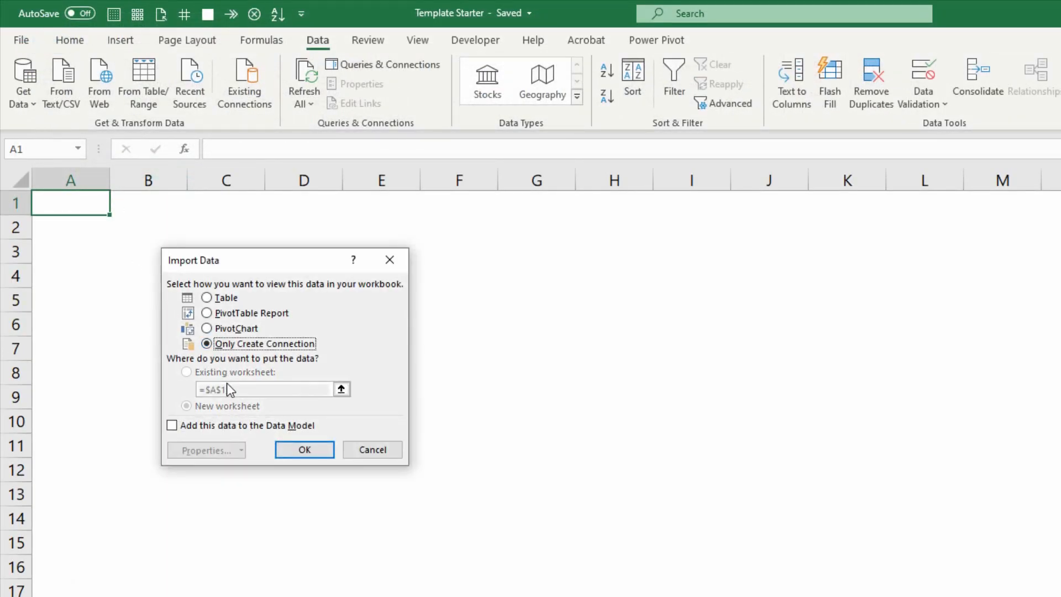
click(231, 429)
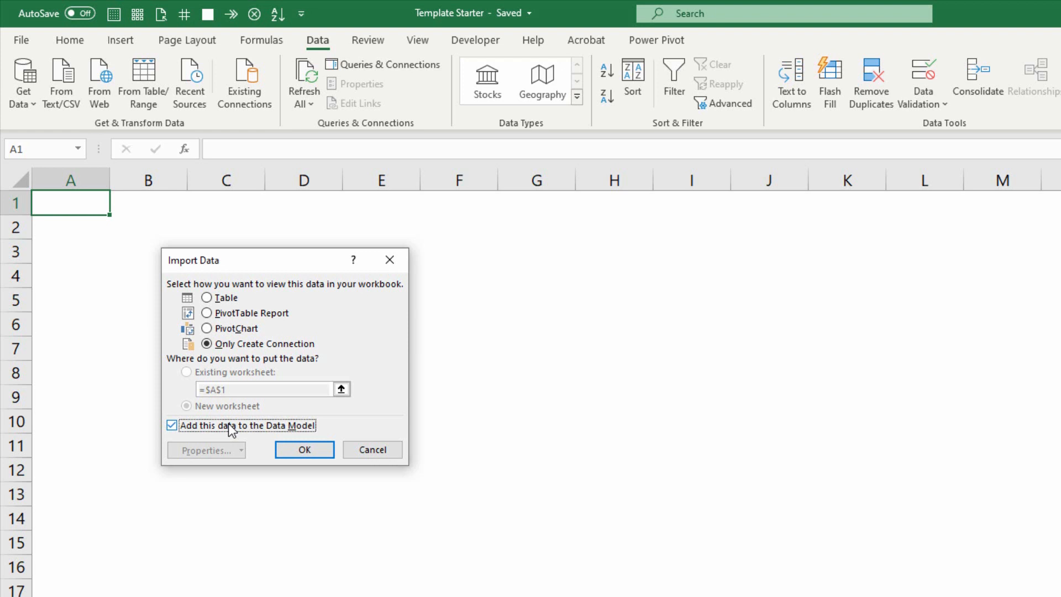
click(305, 451)
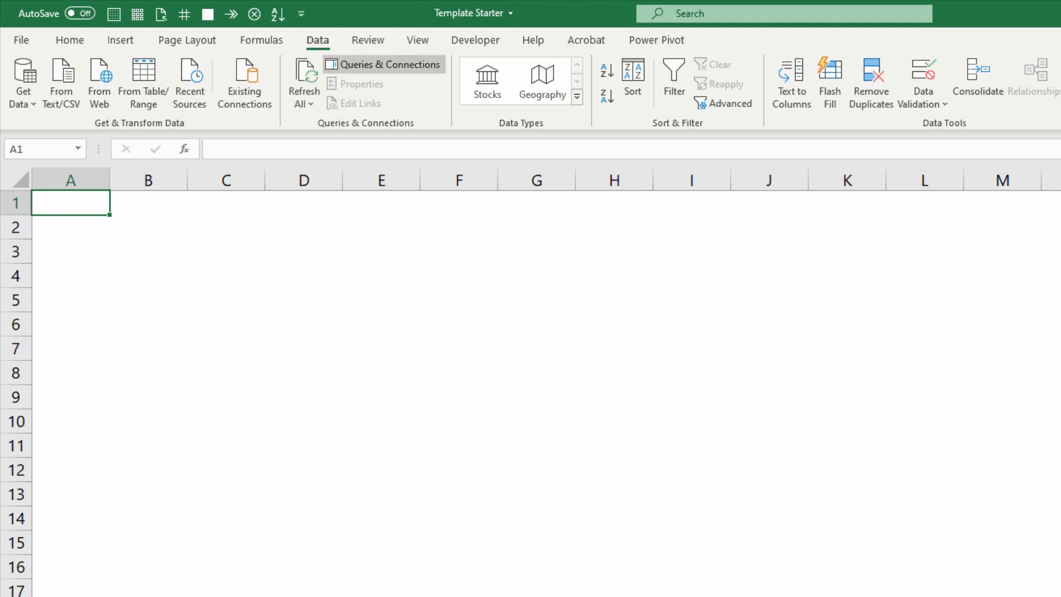
- Reopen the tblCalendar query for editing and add a Year column extracted from ACTUAL DATE
mouse_move(838, 197)
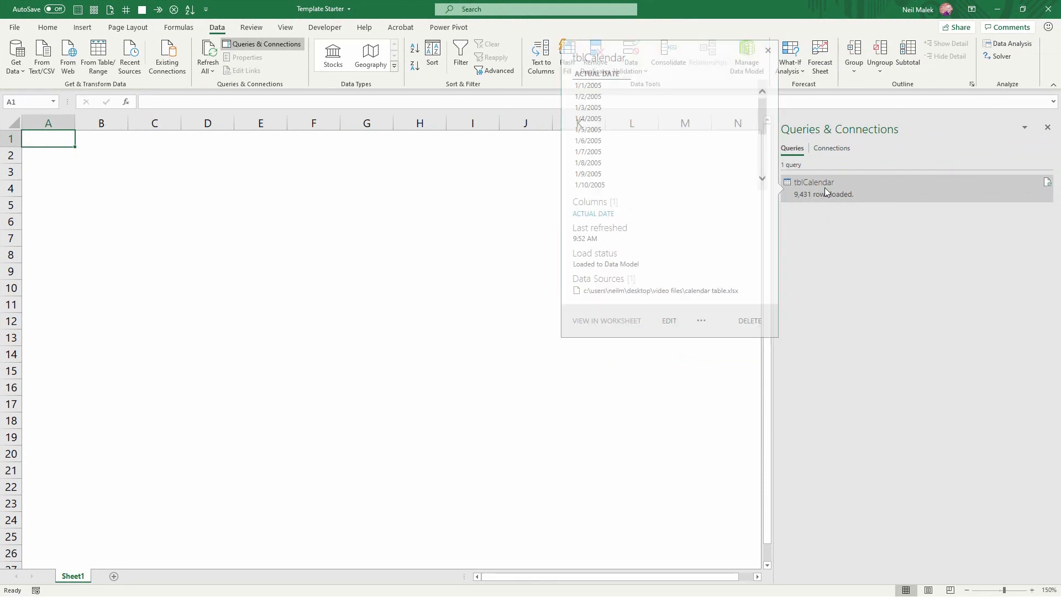
double_click(824, 188)
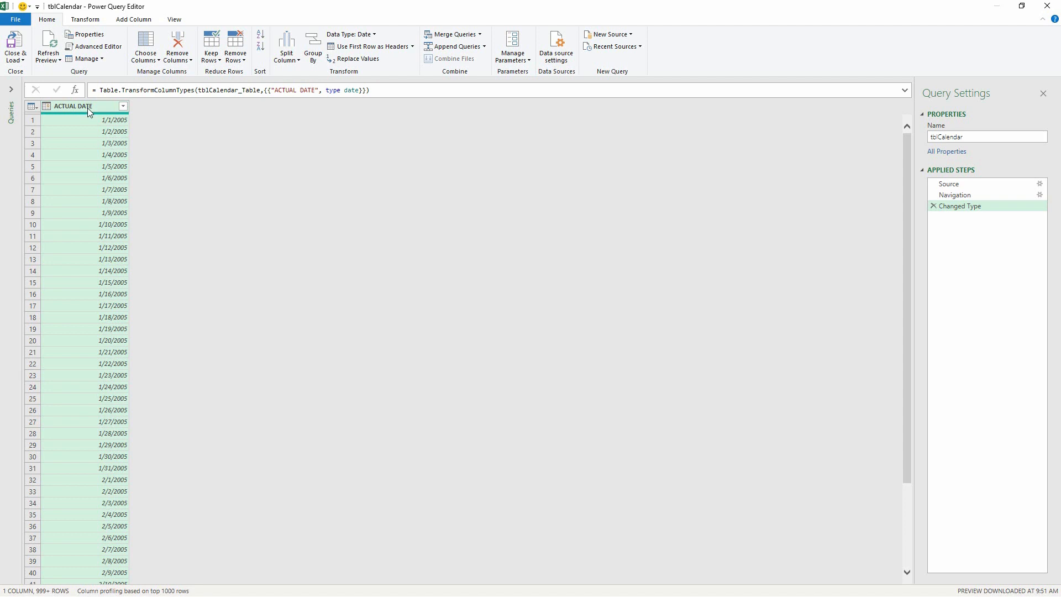
click(128, 20)
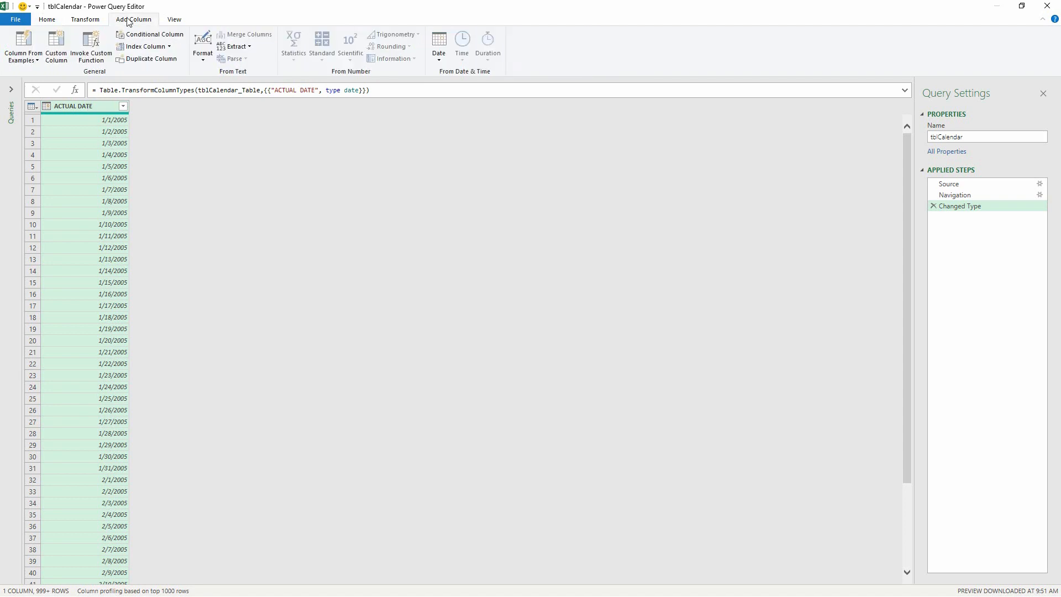
click(441, 57)
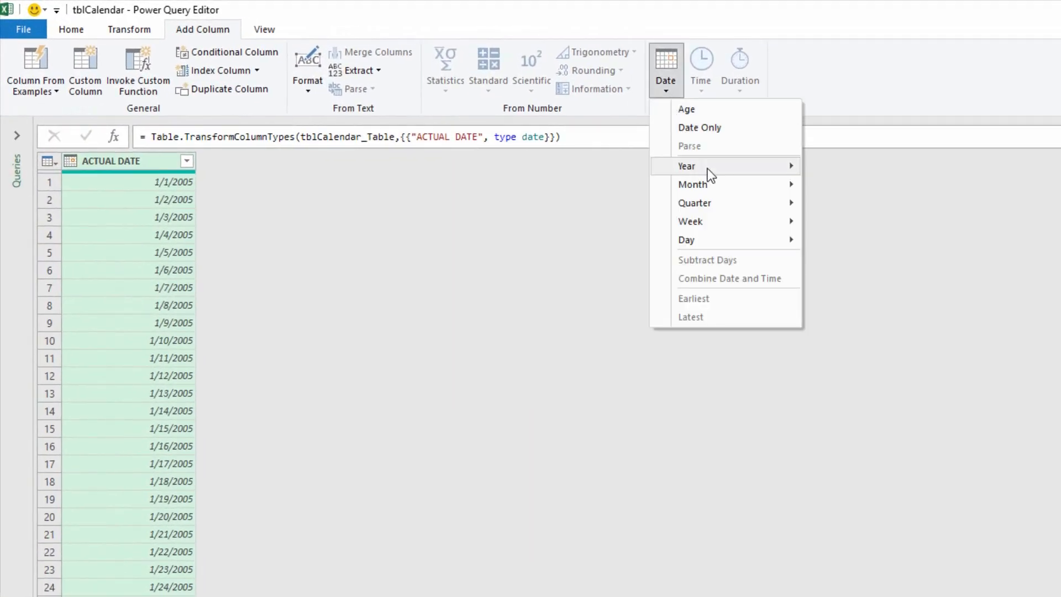
mouse_move(712, 173)
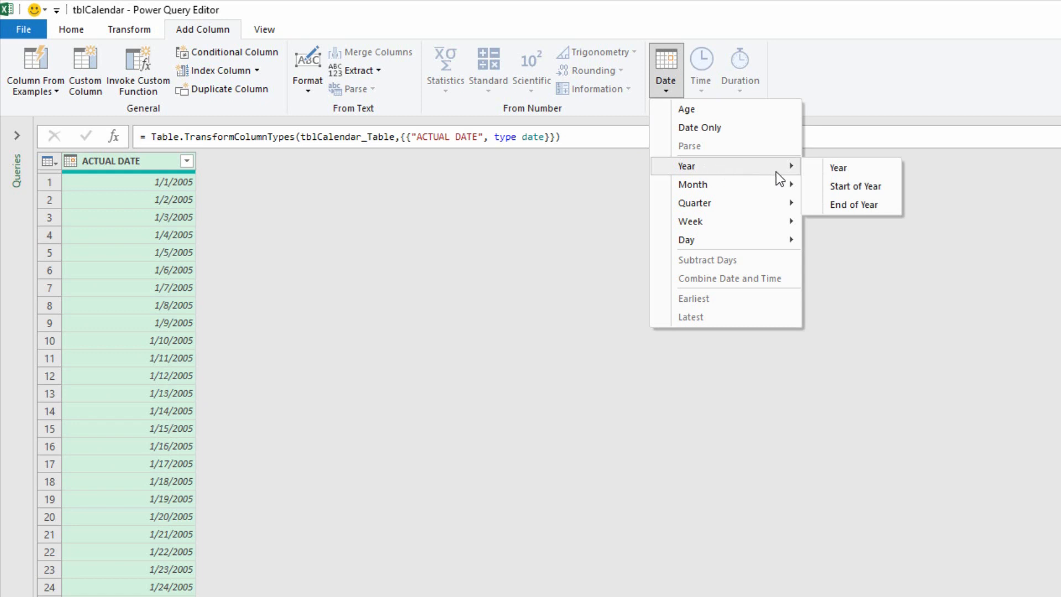
click(836, 170)
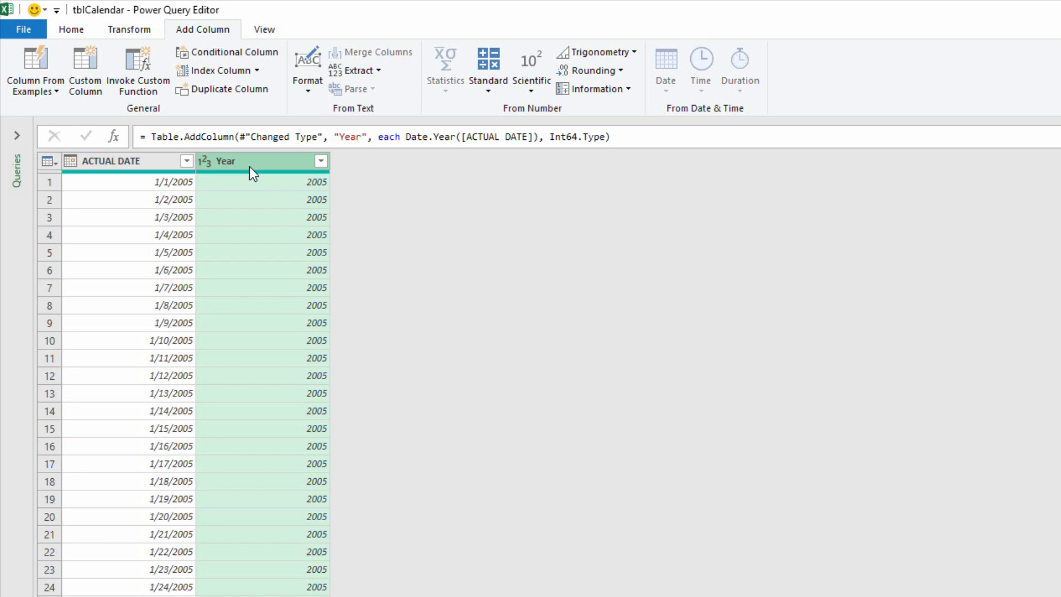
- Add a numeric Month column extracted from the ACTUAL DATE column
click(123, 161)
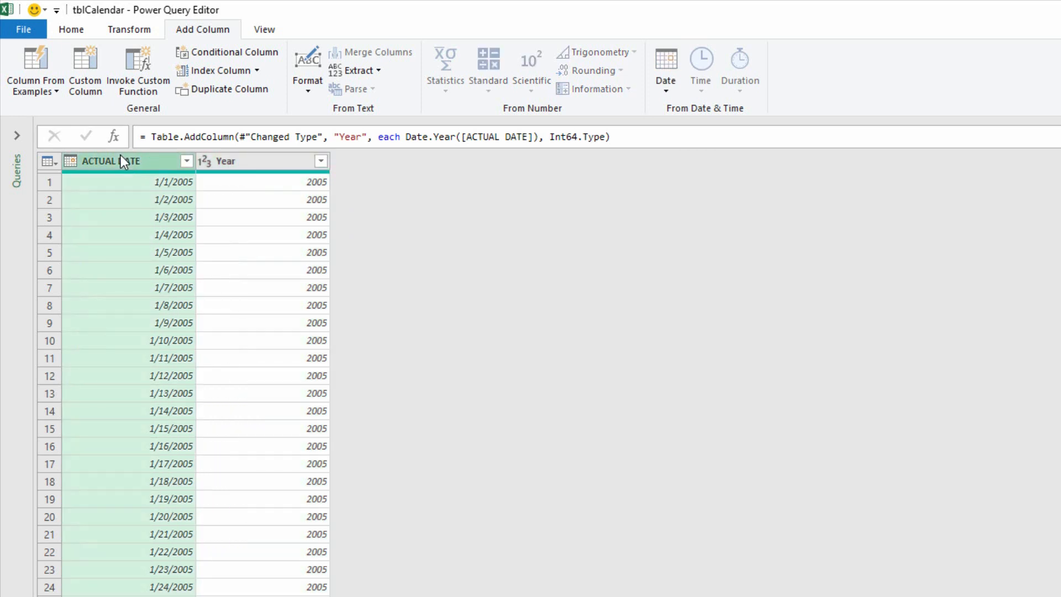
click(662, 88)
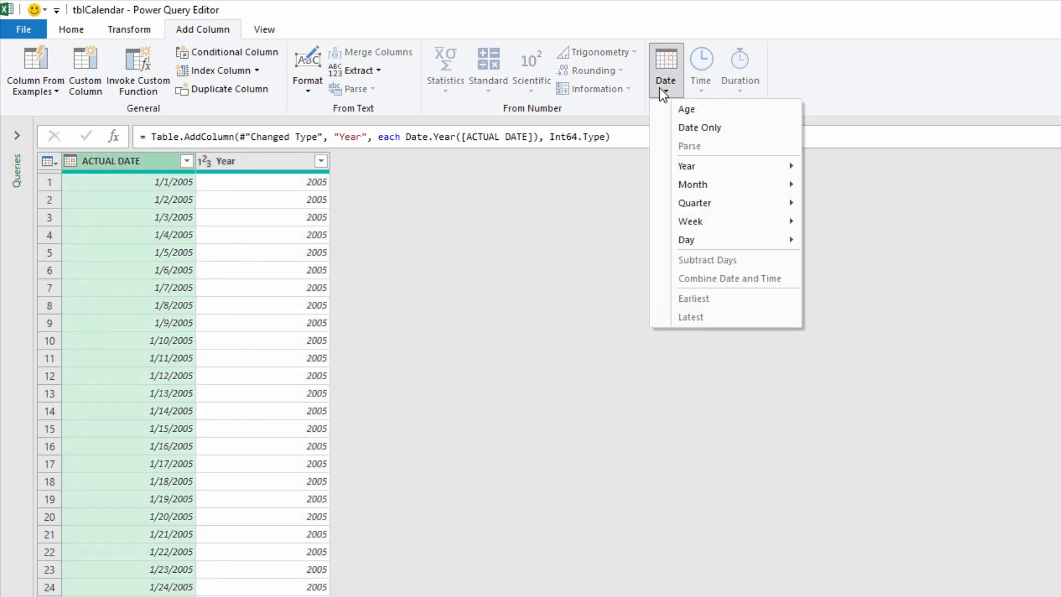
mouse_move(731, 186)
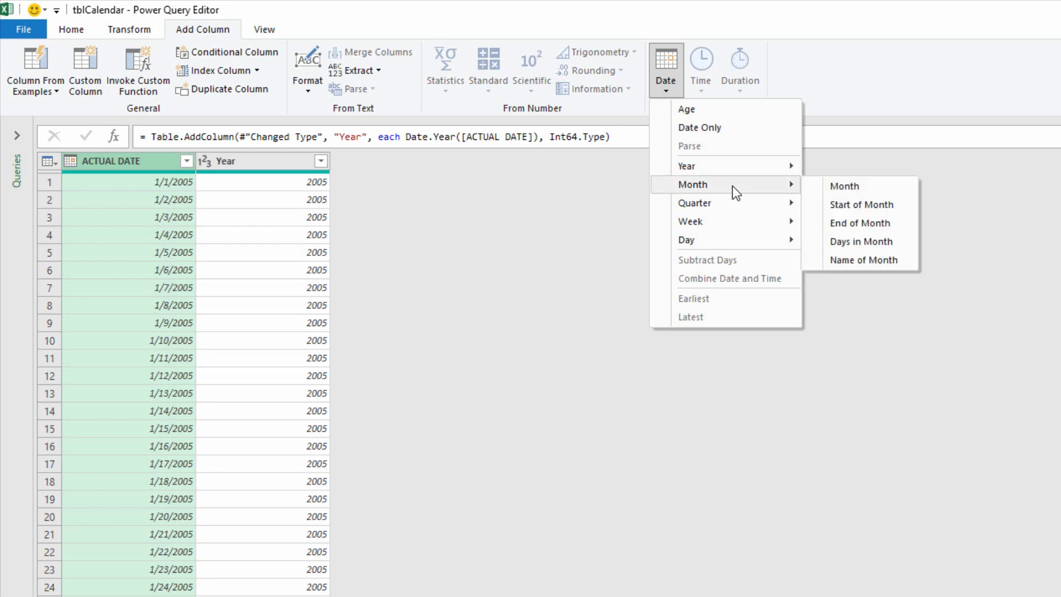
click(839, 185)
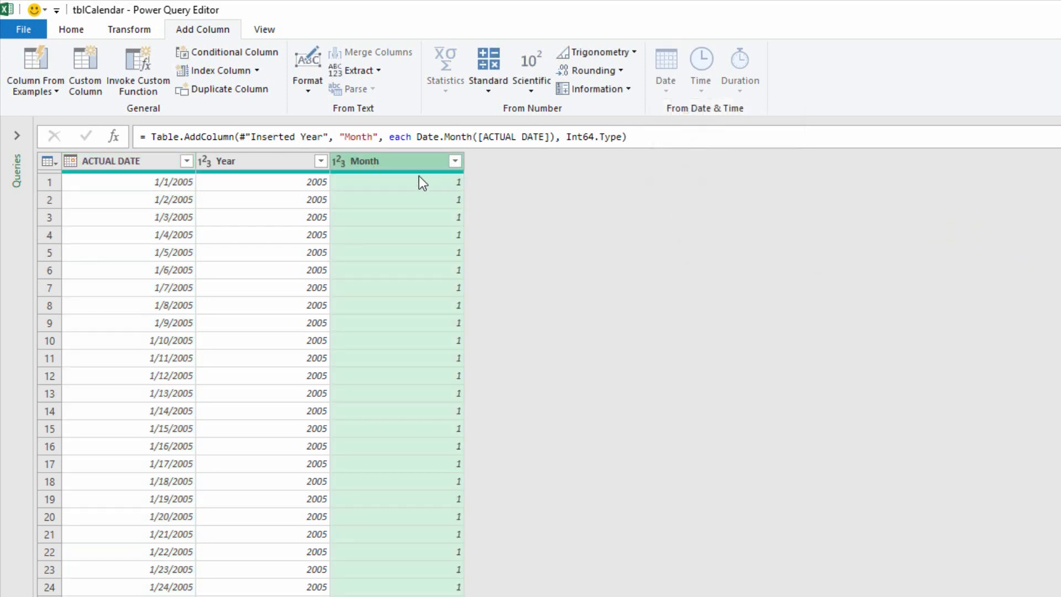
- Rename the Month column to Month Number, place it before Year, and select the ACTUAL DATE column
double_click(369, 161)
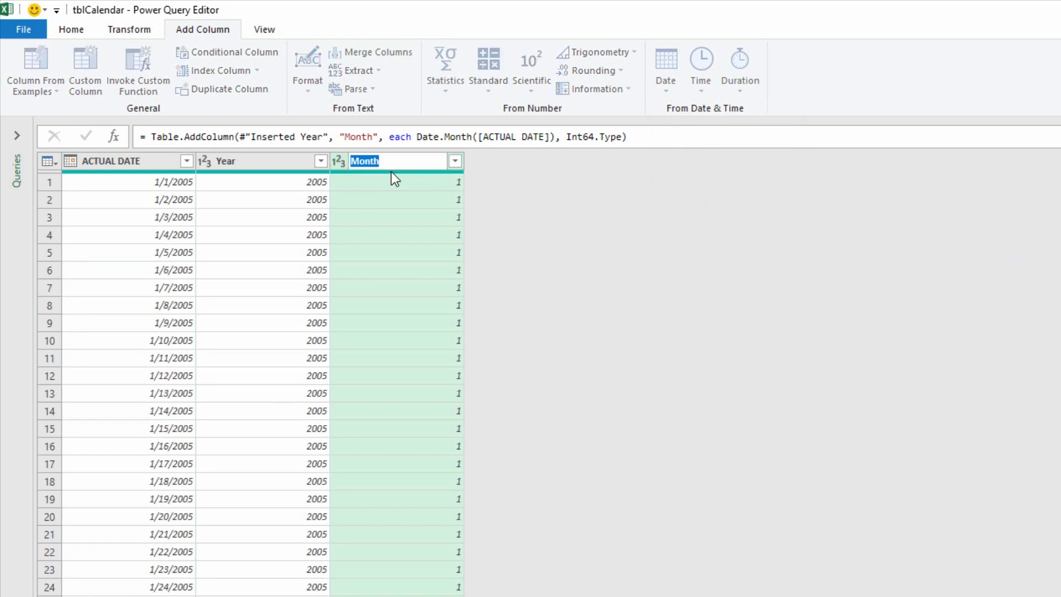
key(BackSpace)
text(Month Number)
key(Return)
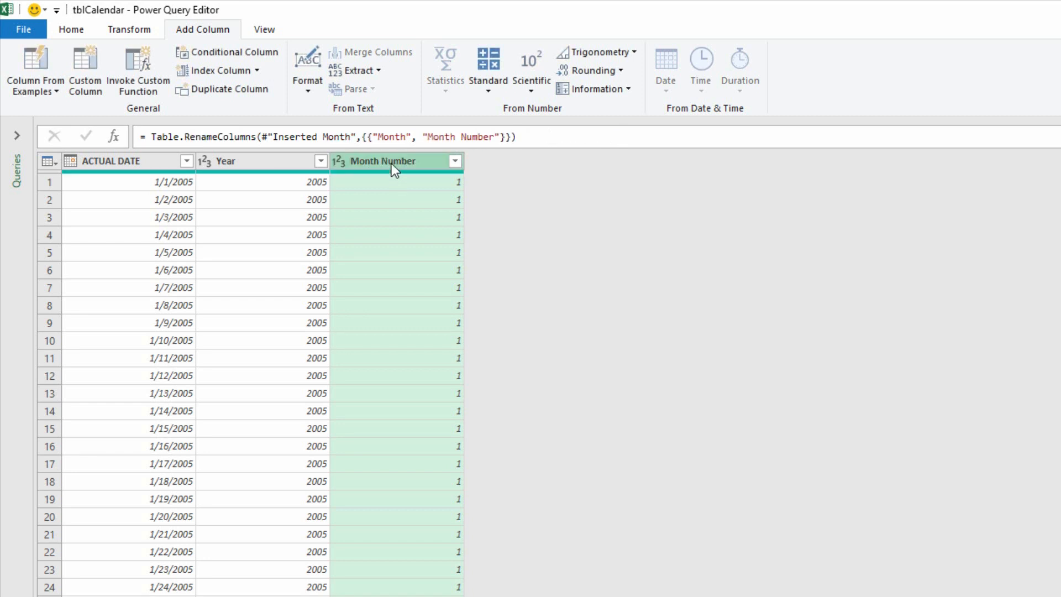
drag(391, 163, 238, 165)
click(128, 159)
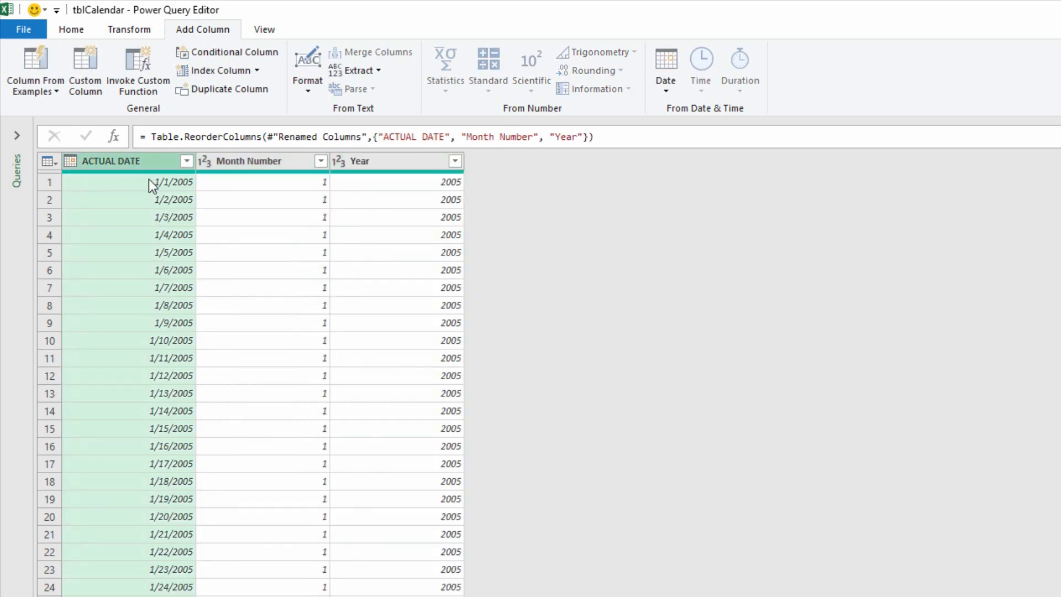
- Add a column with the name of the month extracted from the ACTUAL DATE column
click(658, 79)
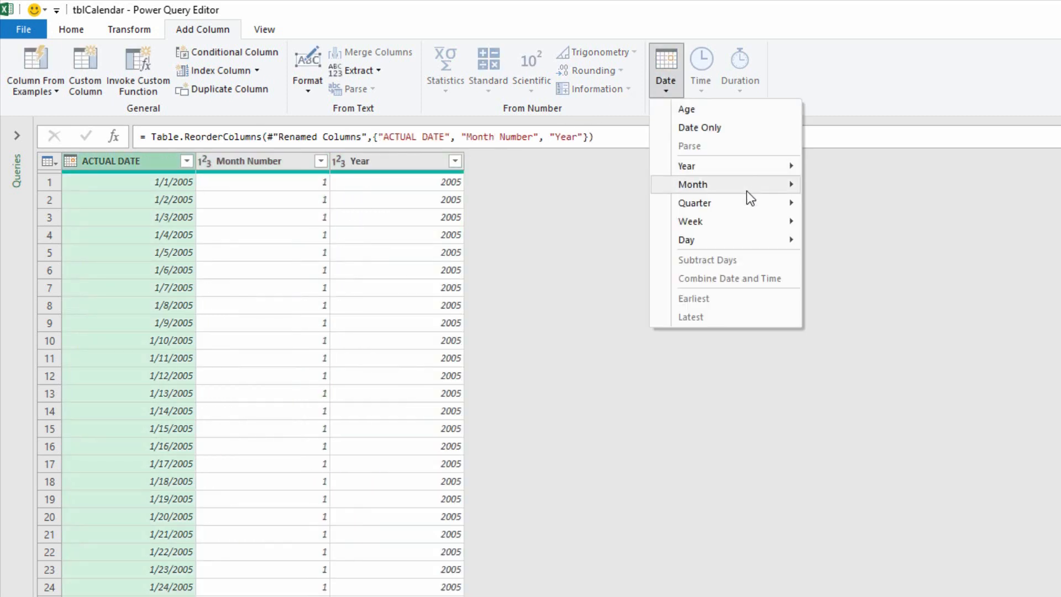
mouse_move(747, 186)
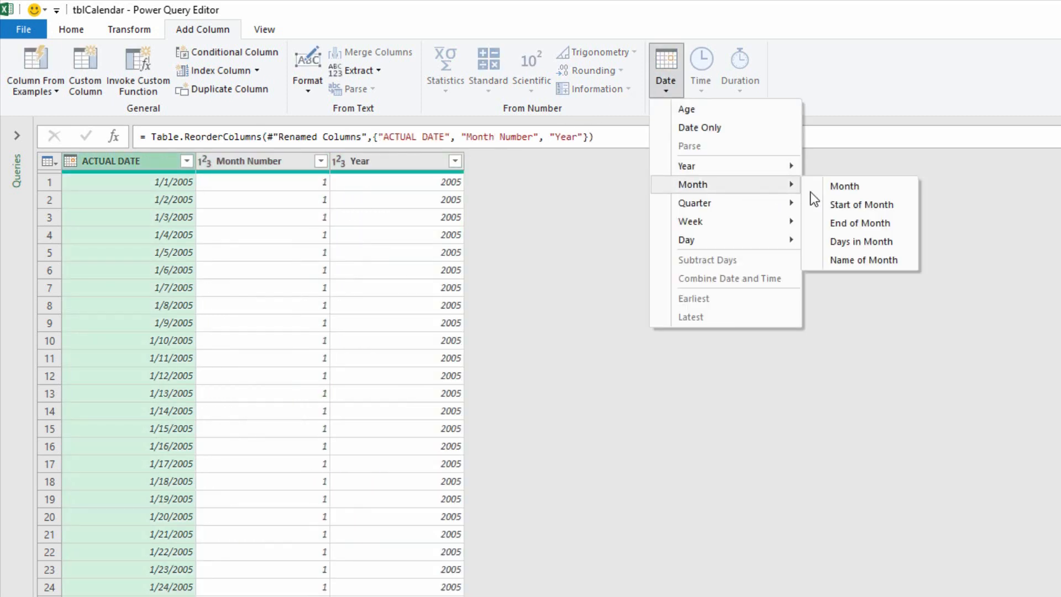
click(866, 257)
double_click(506, 161)
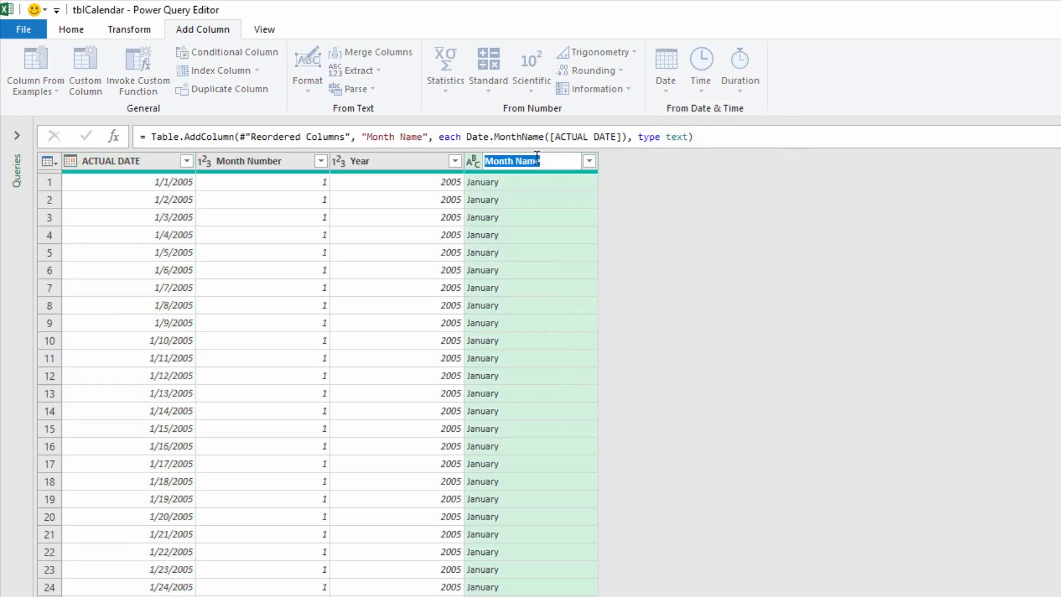
key(Escape)
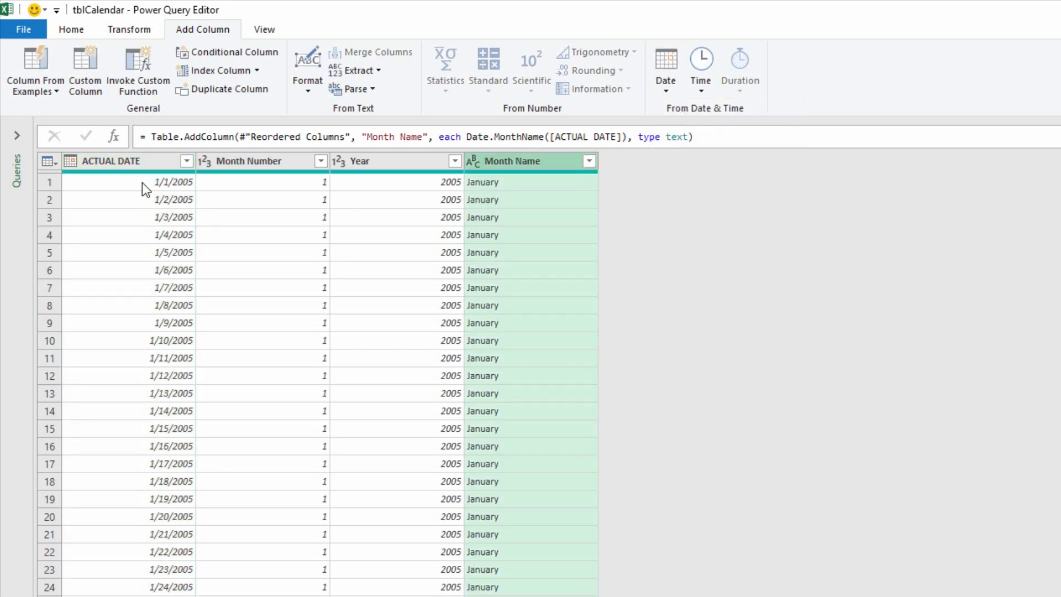
- Add a Quarter of Year column extracted from the ACTUAL DATE column
click(134, 162)
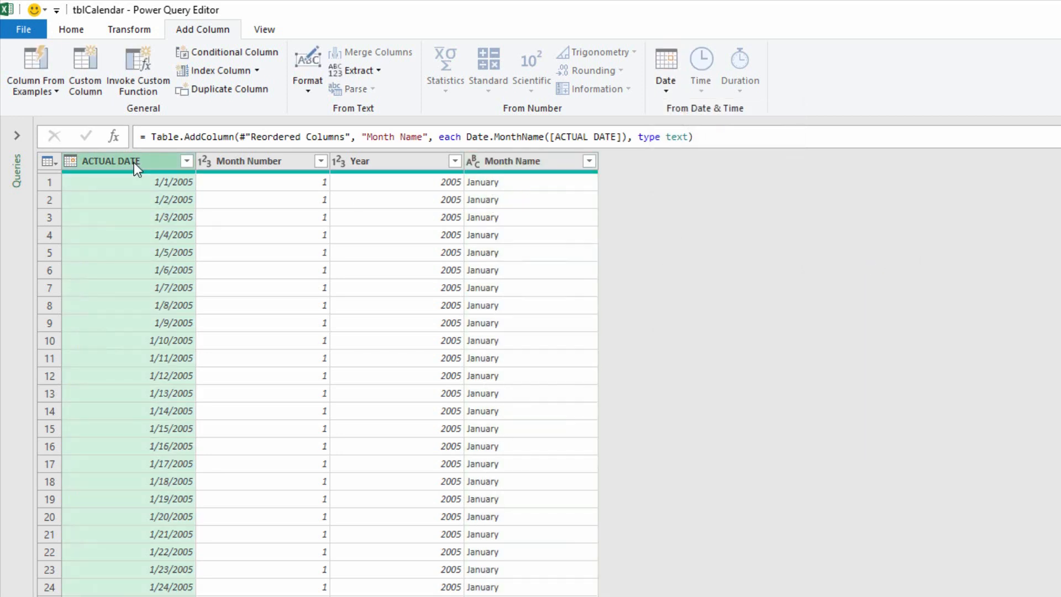
click(661, 88)
mouse_move(729, 207)
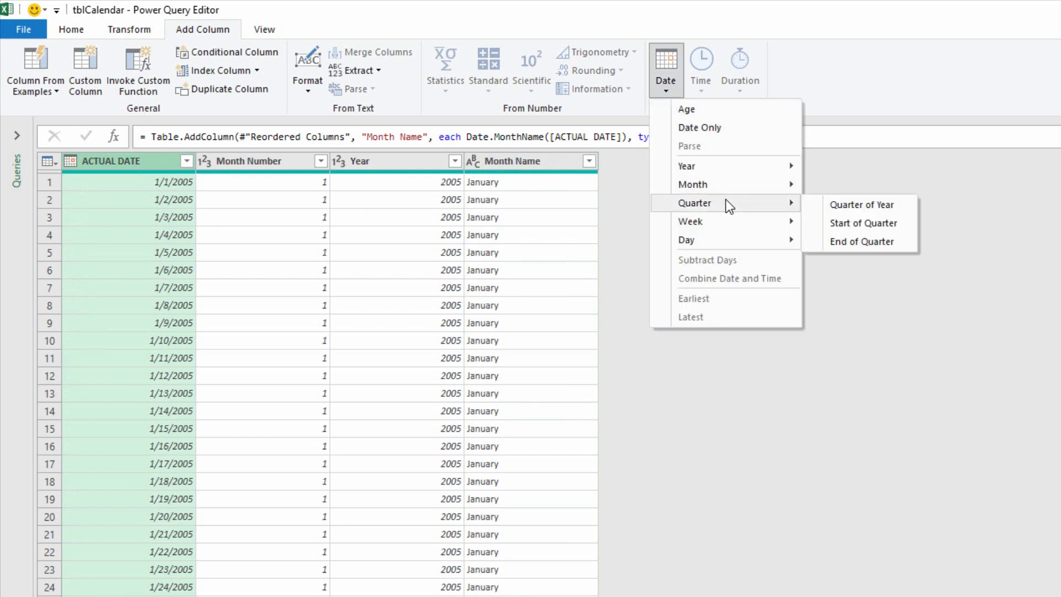
click(843, 209)
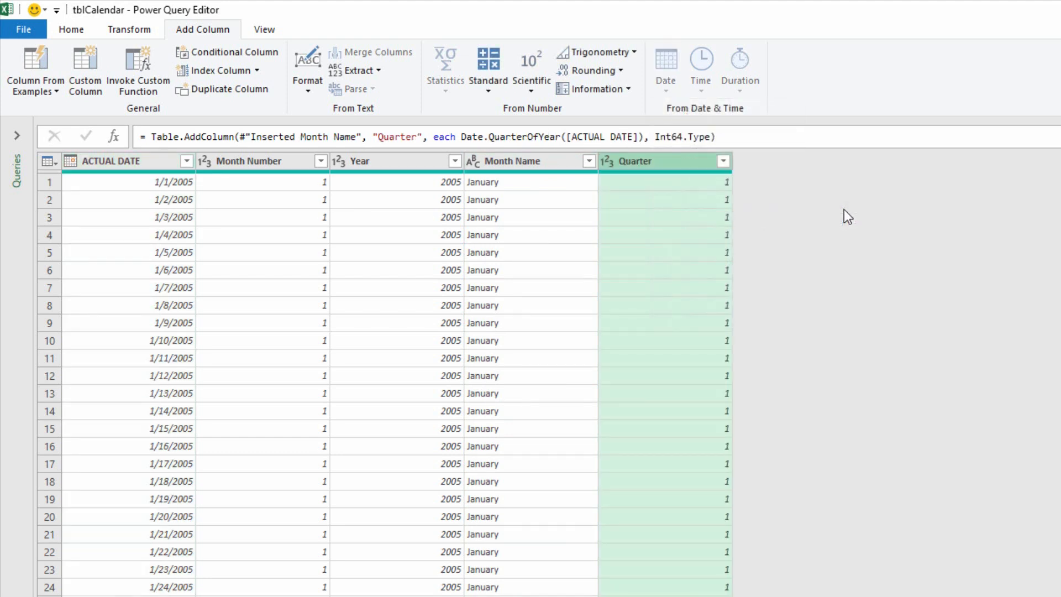
- Add a Week of Year column extracted from the ACTUAL DATE column
click(140, 164)
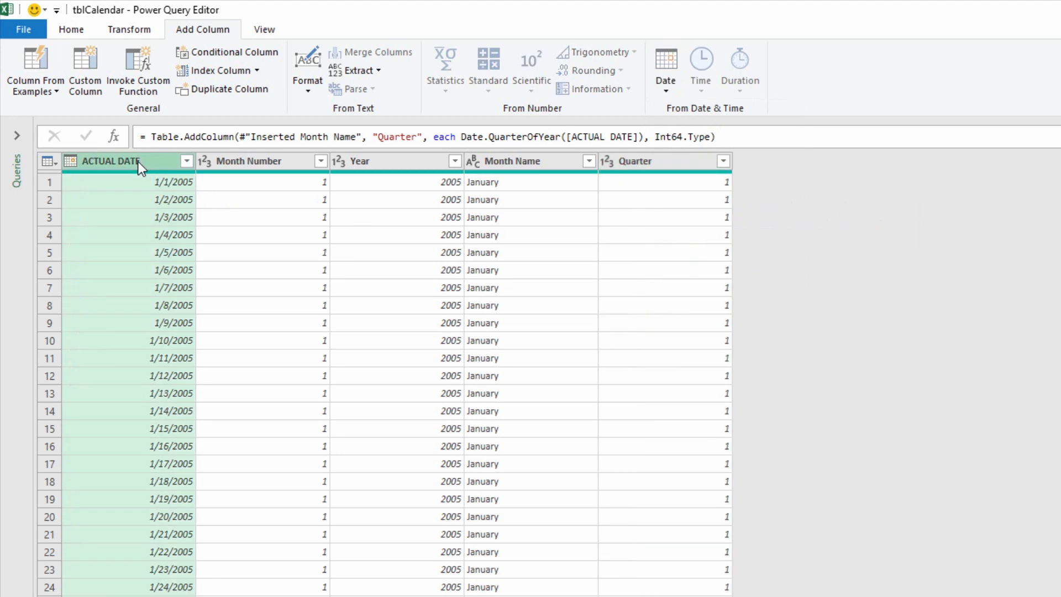
click(655, 89)
mouse_move(716, 221)
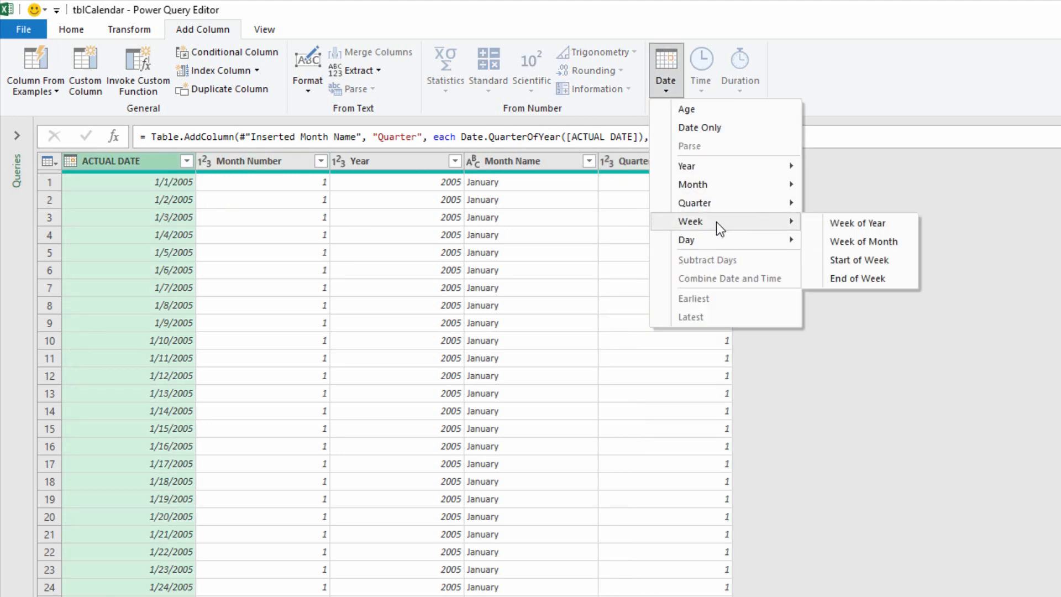
click(865, 227)
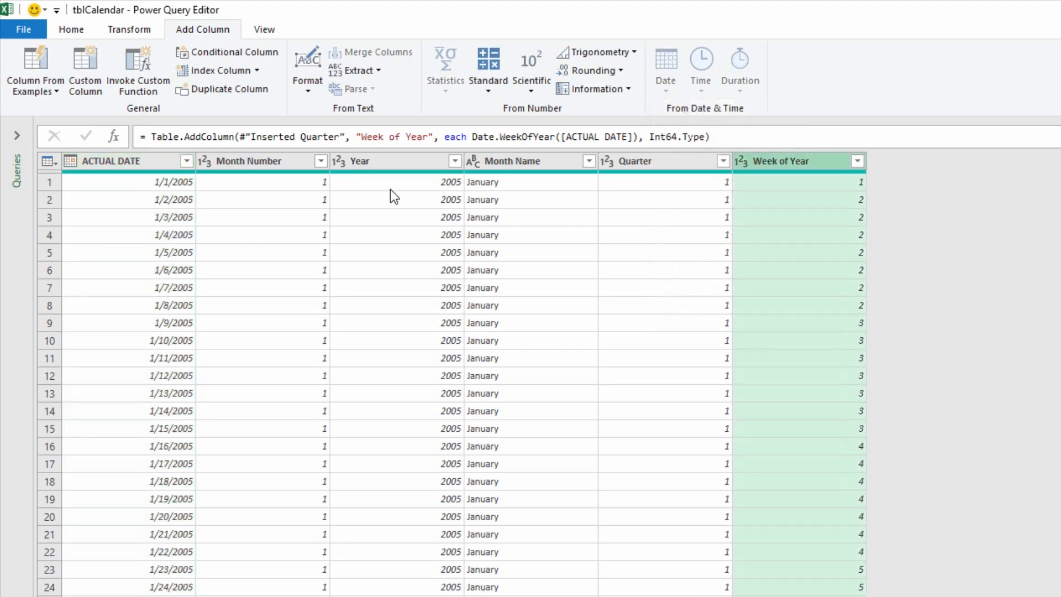
- Add a column with the name of the day extracted from the ACTUAL DATE column
click(98, 158)
click(669, 85)
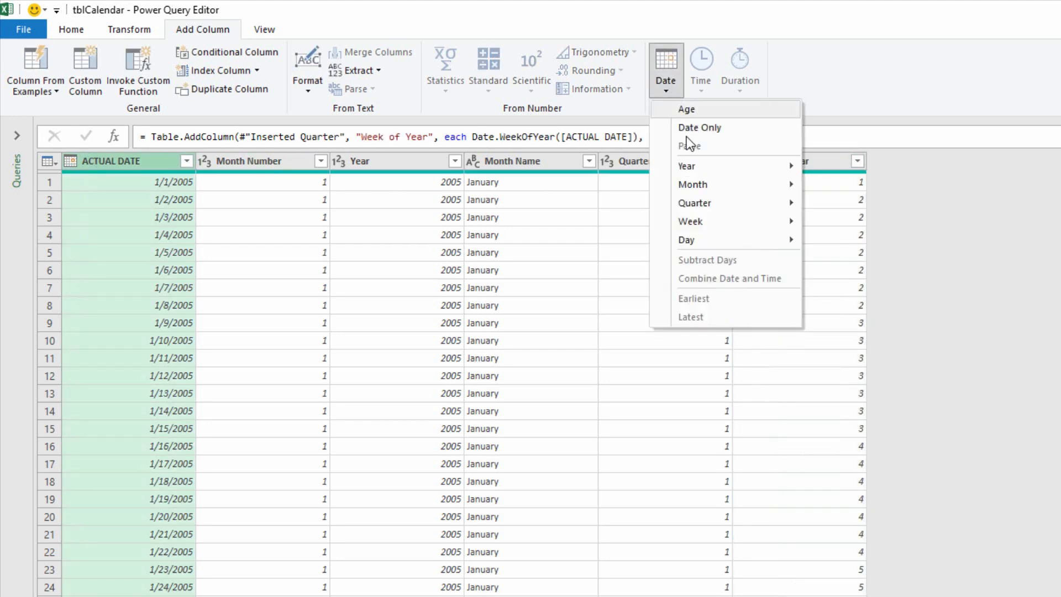
mouse_move(732, 240)
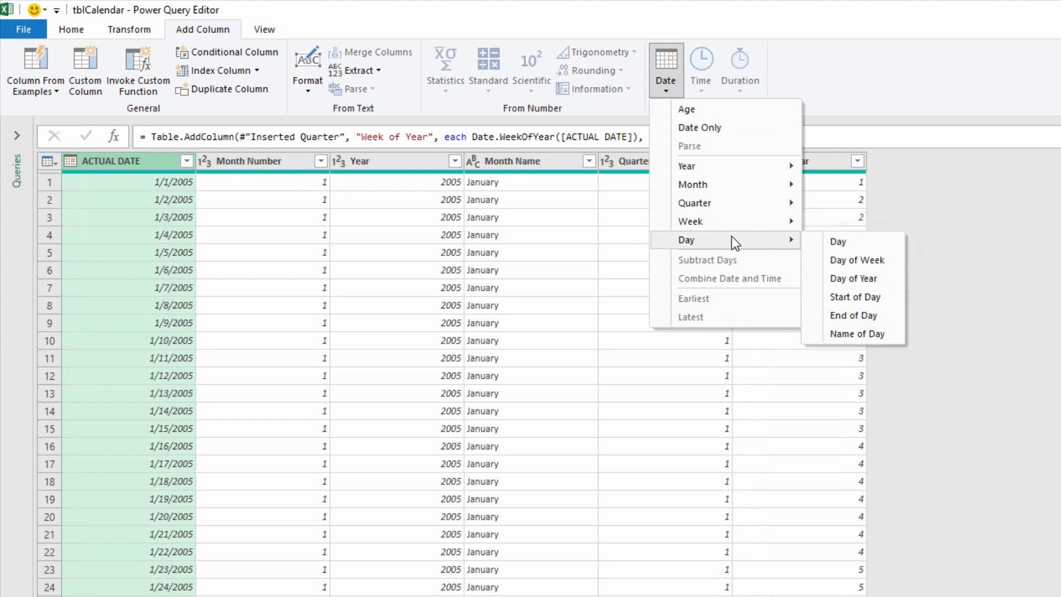
click(859, 338)
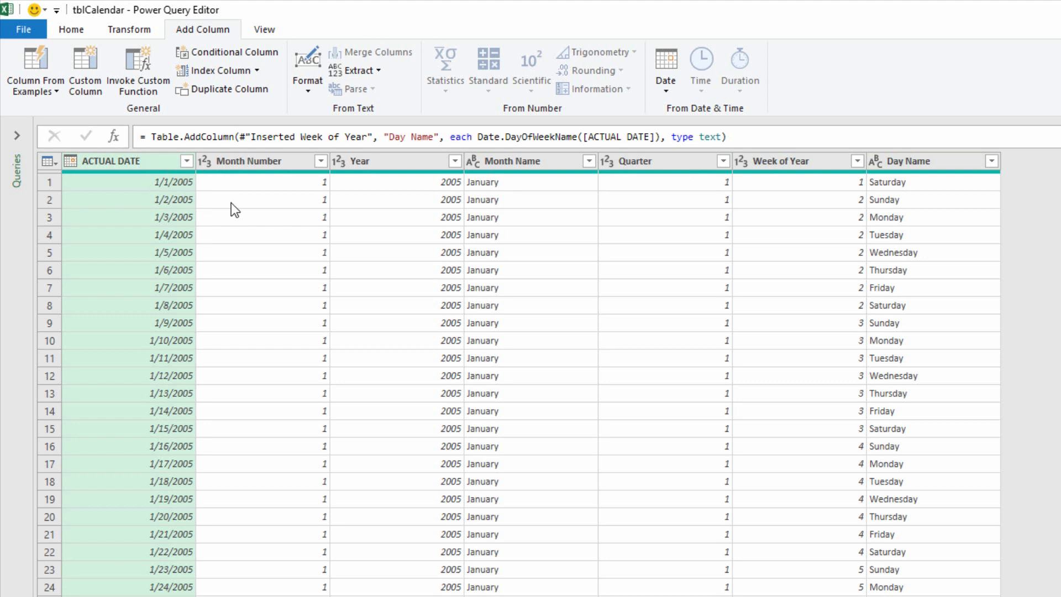
- Start a column from examples based on all columns and enter Jan 2005 as the sample value for the first two rows
click(515, 161)
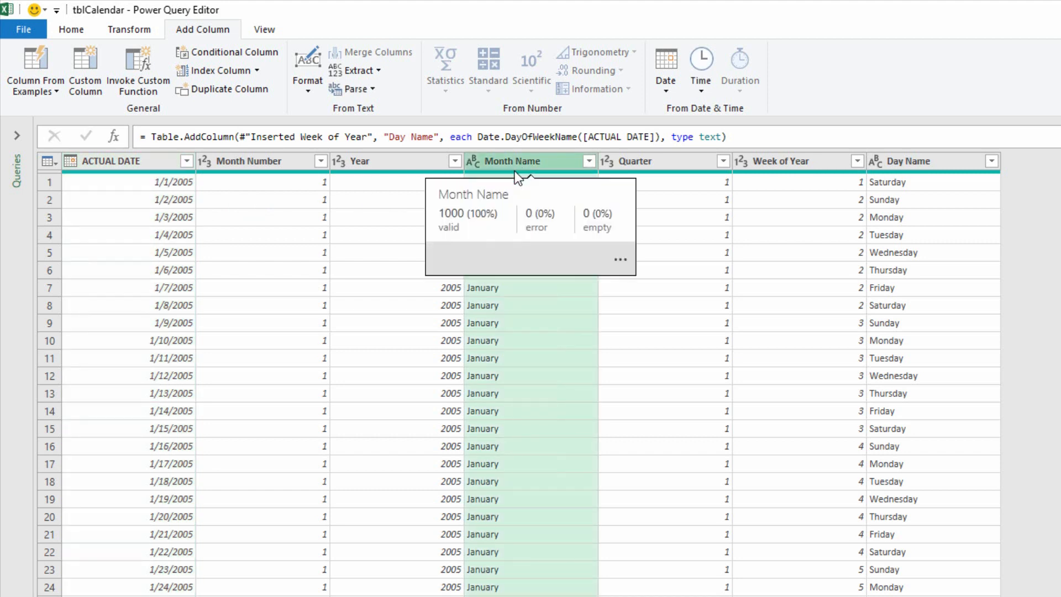
click(350, 161)
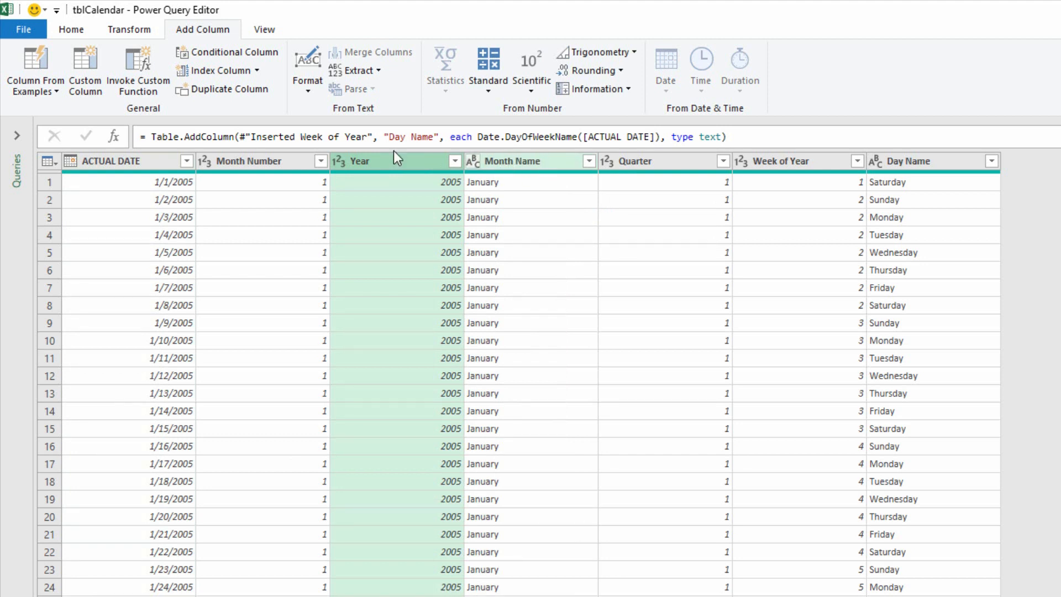
click(47, 58)
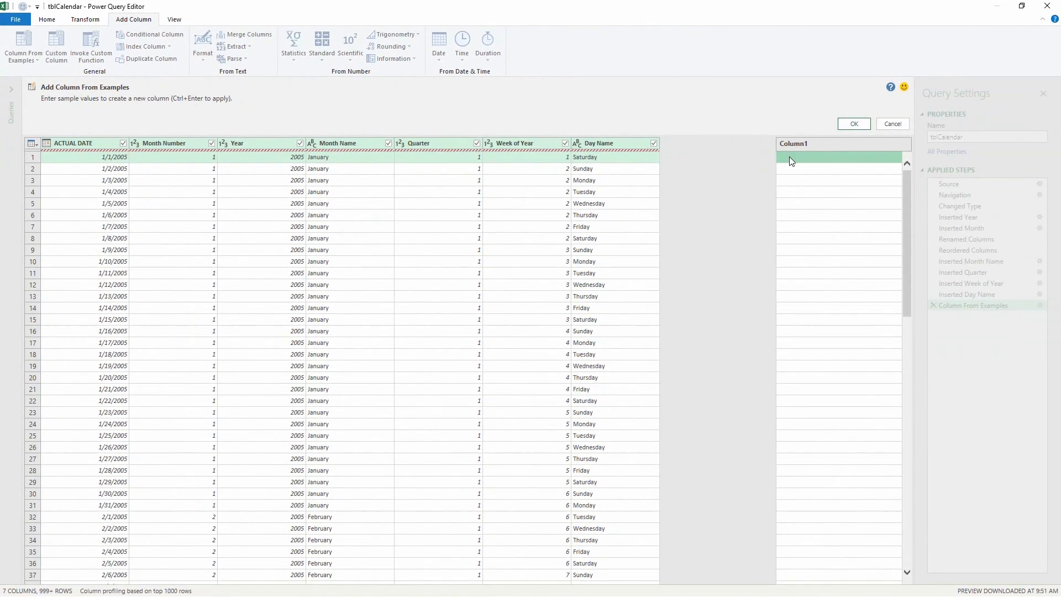
text(Jan)
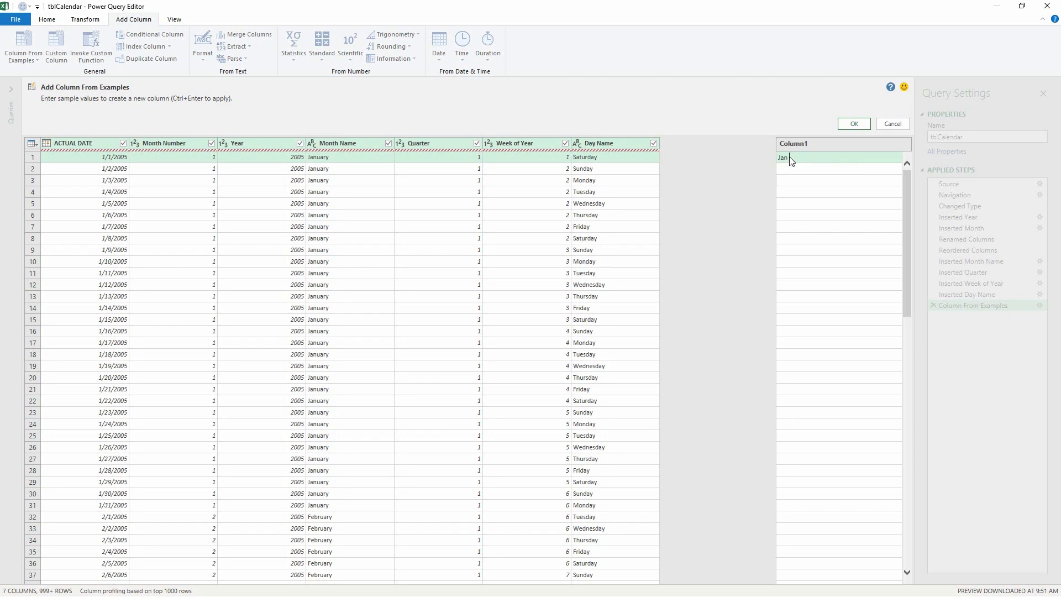
text( 2005)
key(Return)
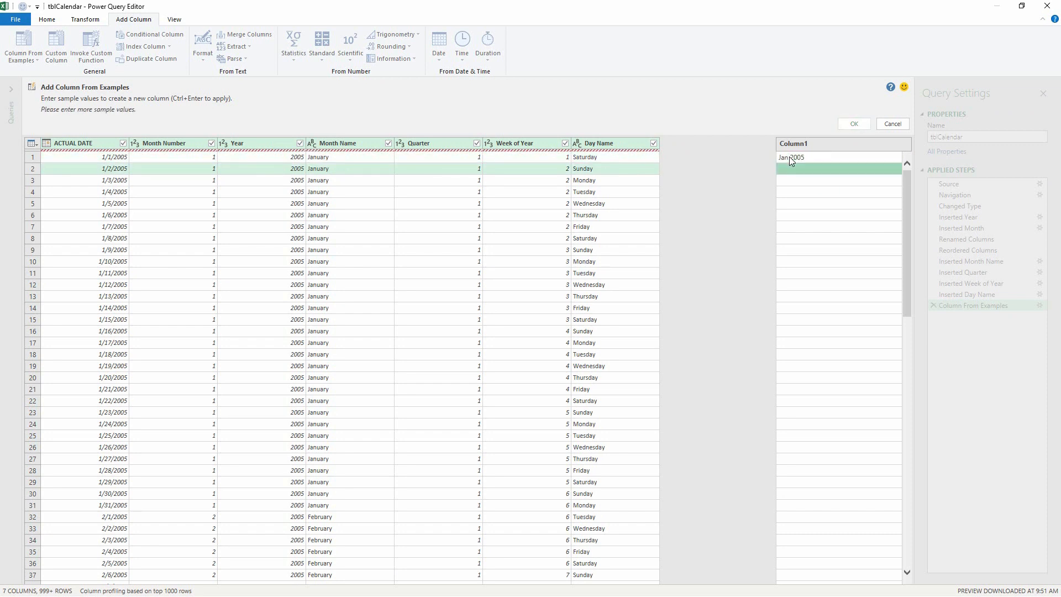
text(Jan 20)
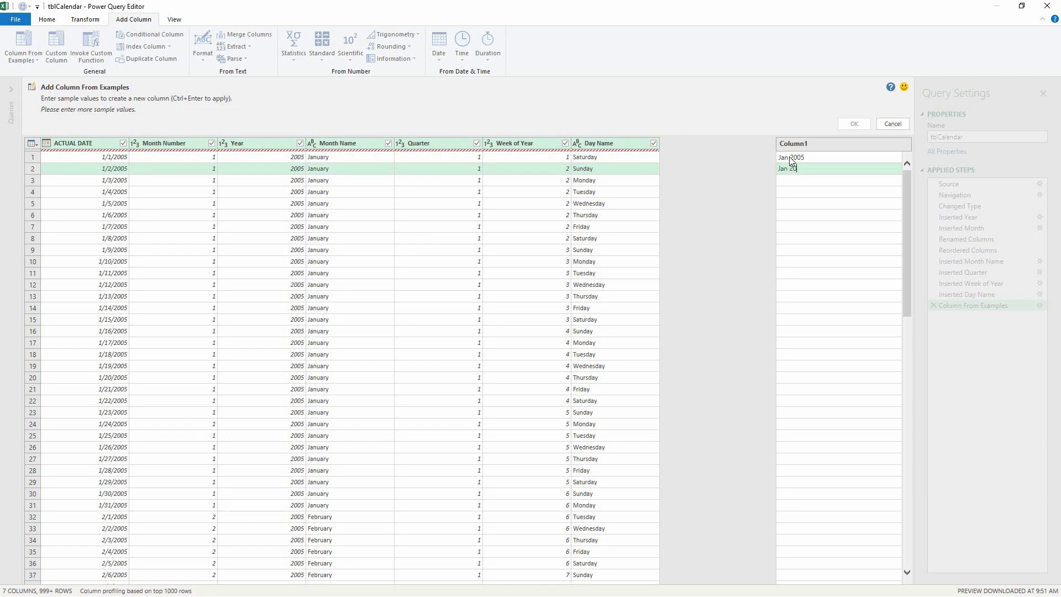
text(05)
key(Return)
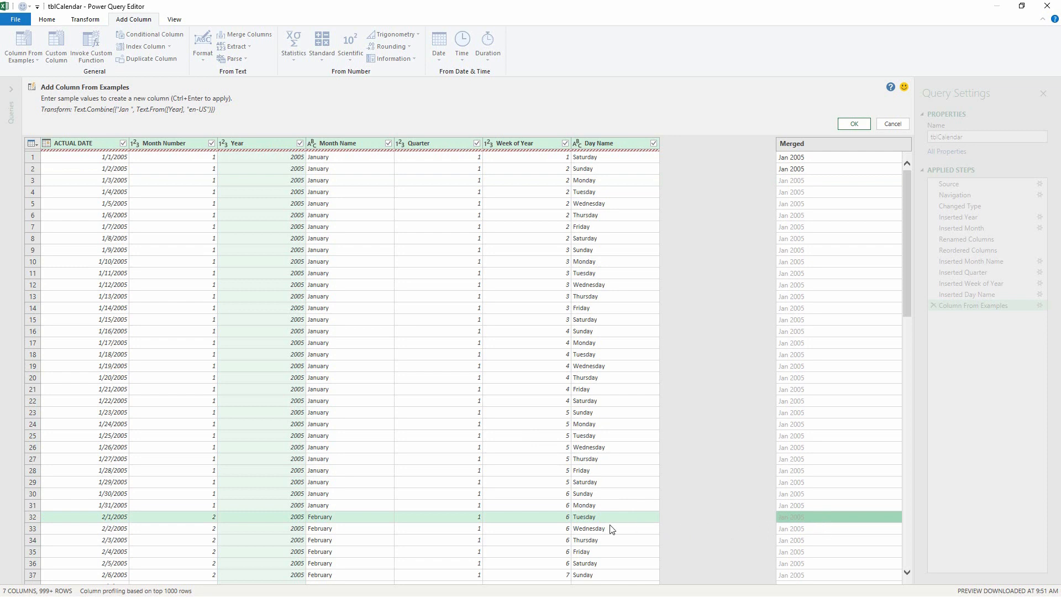
- Enter Feb 2005 as the sample value for the 2/1/2005 row and create the example-based column
text(Fe)
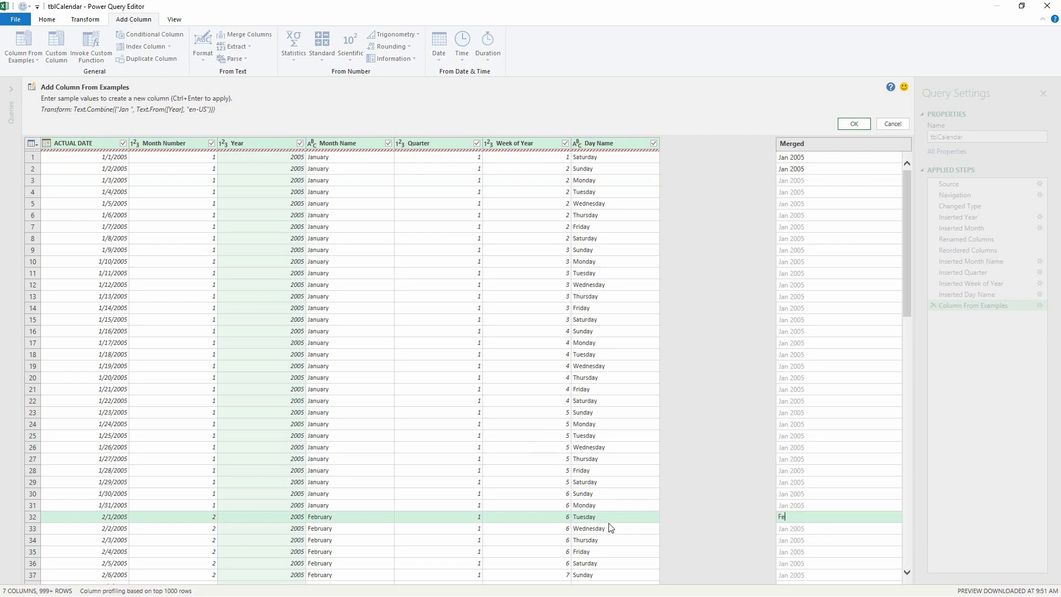
text(b 2005)
key(Return)
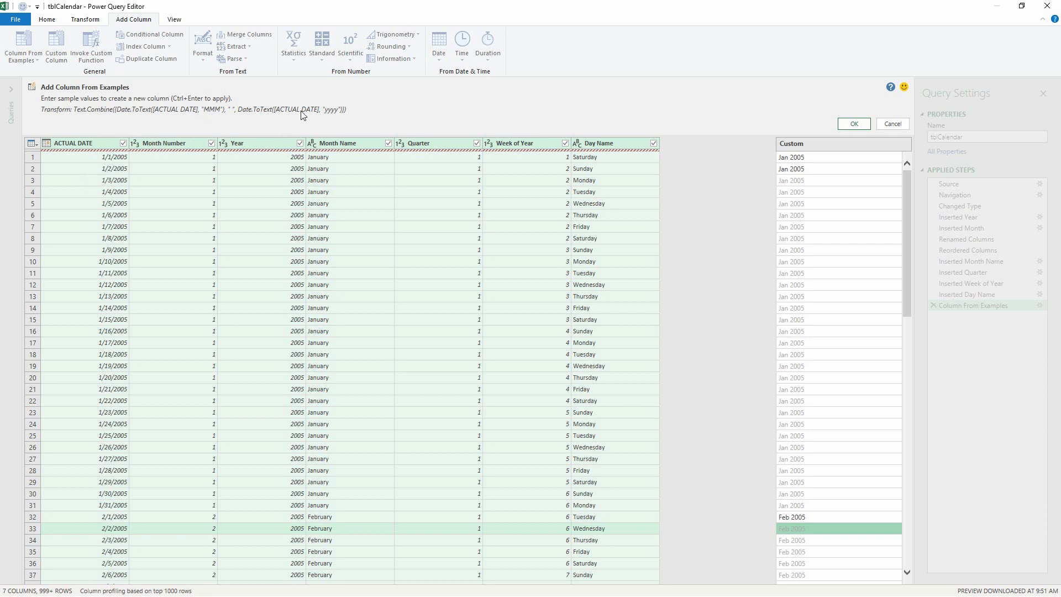
click(853, 125)
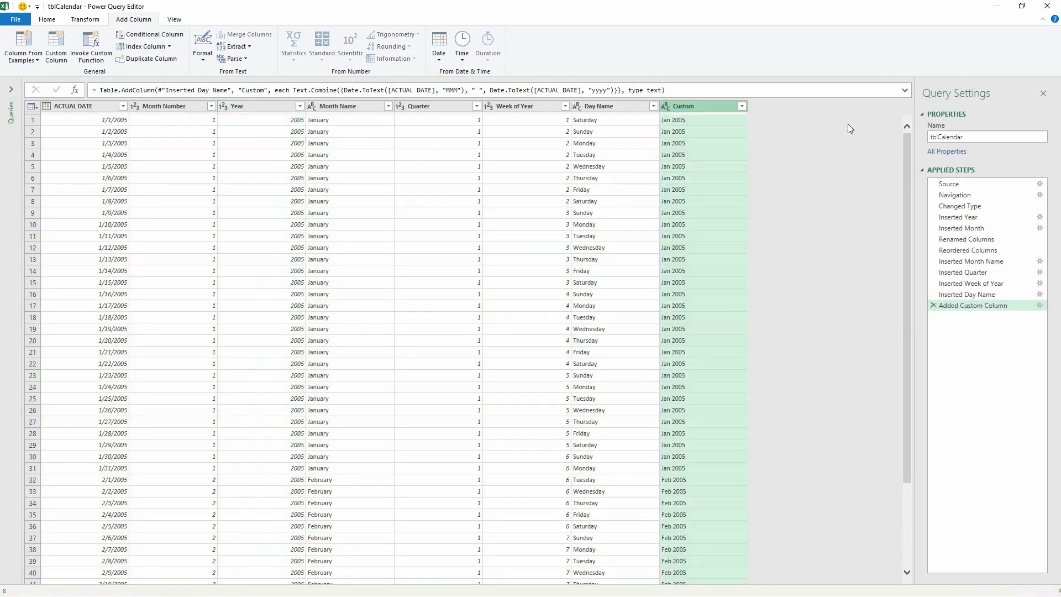
- Rename the Custom column to Mon-Year and move the Month Name column in front of Year
double_click(685, 106)
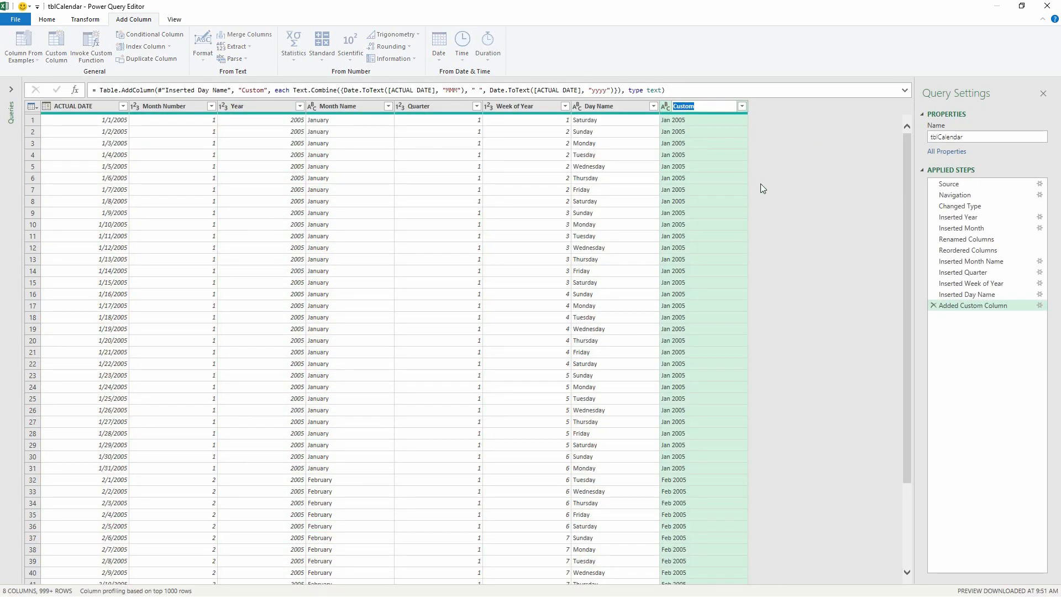
text(Mon-Year)
key(Return)
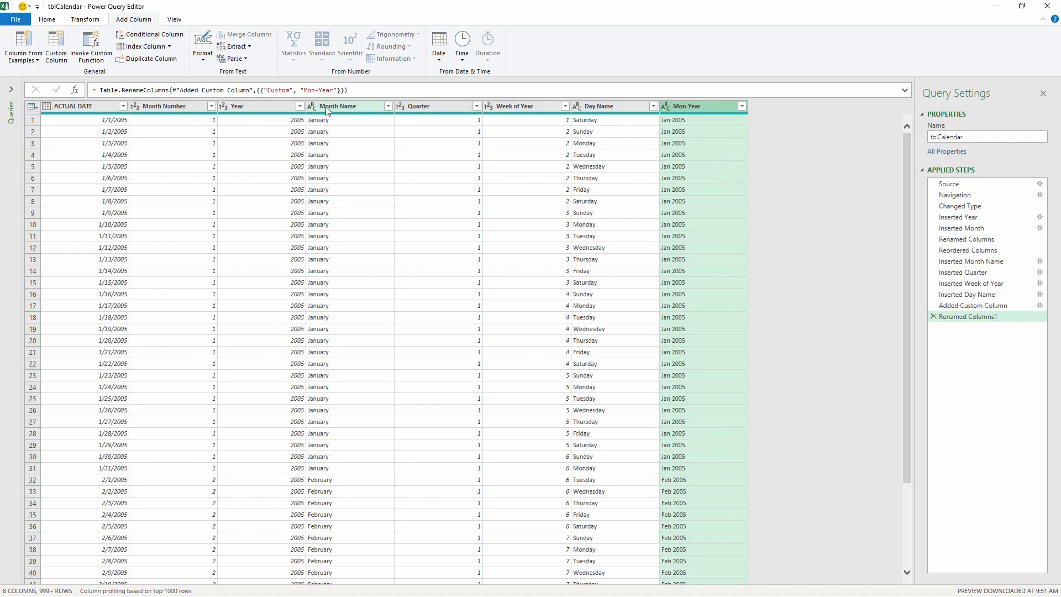
drag(326, 106, 224, 106)
- Add a column from examples with sample values Q1 for the first row and Q2 for the 4/1/2005 row
click(440, 110)
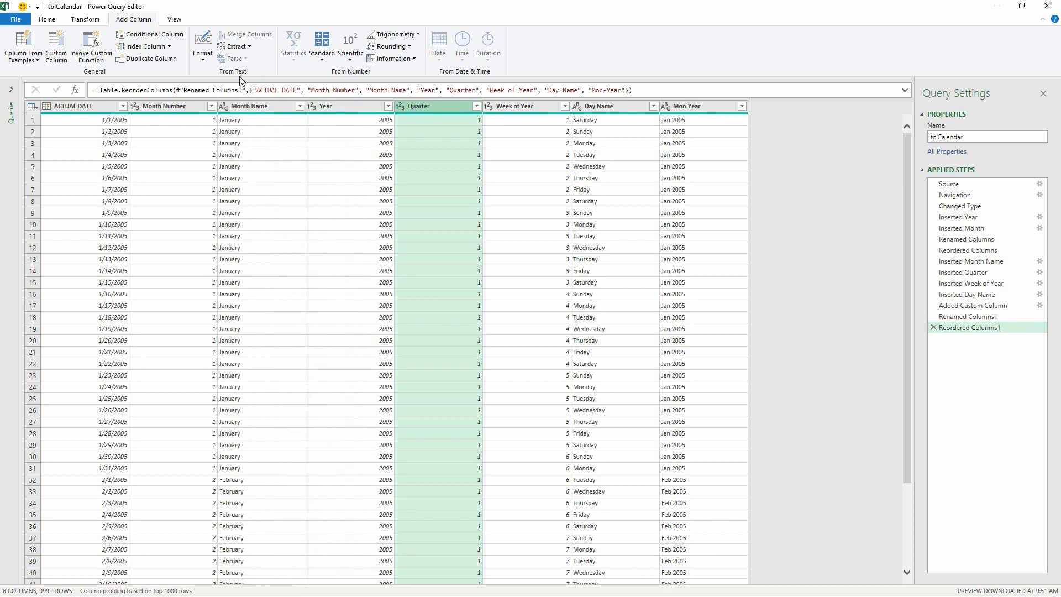
click(32, 42)
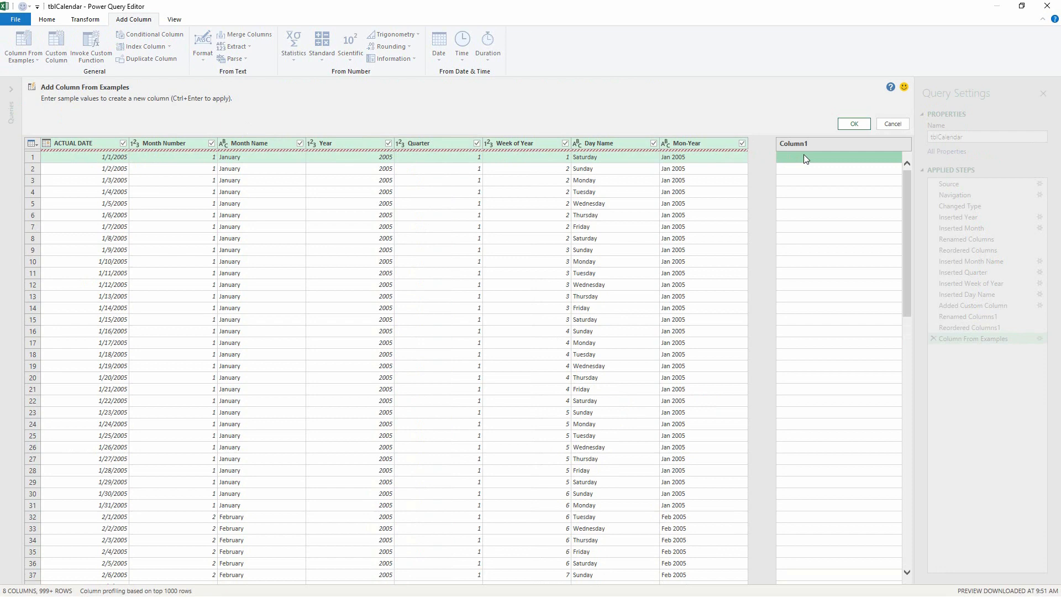
text(Q1)
key(Return)
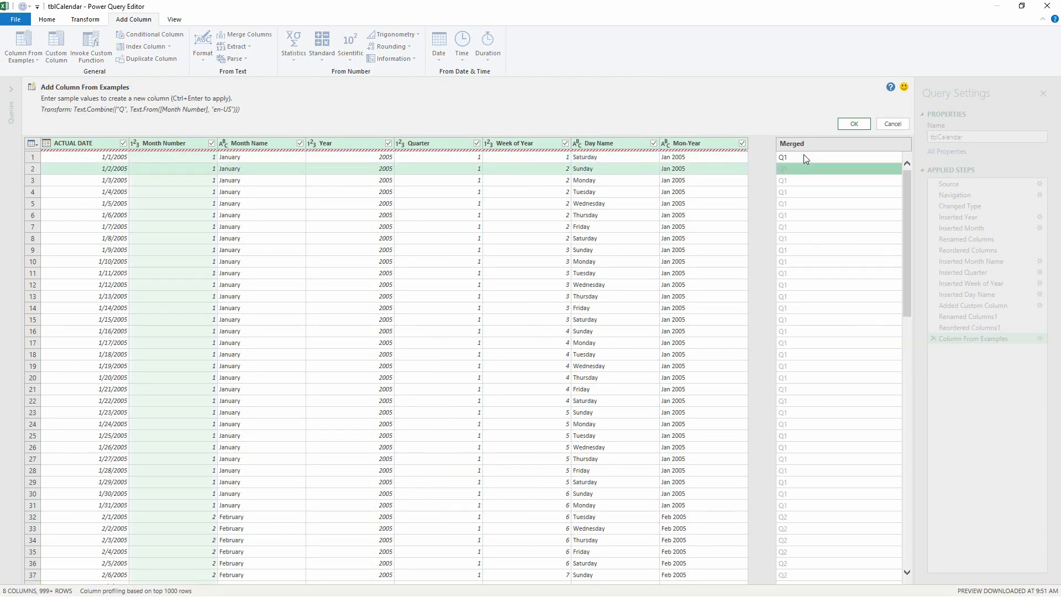
scroll(735, 329, down, 20)
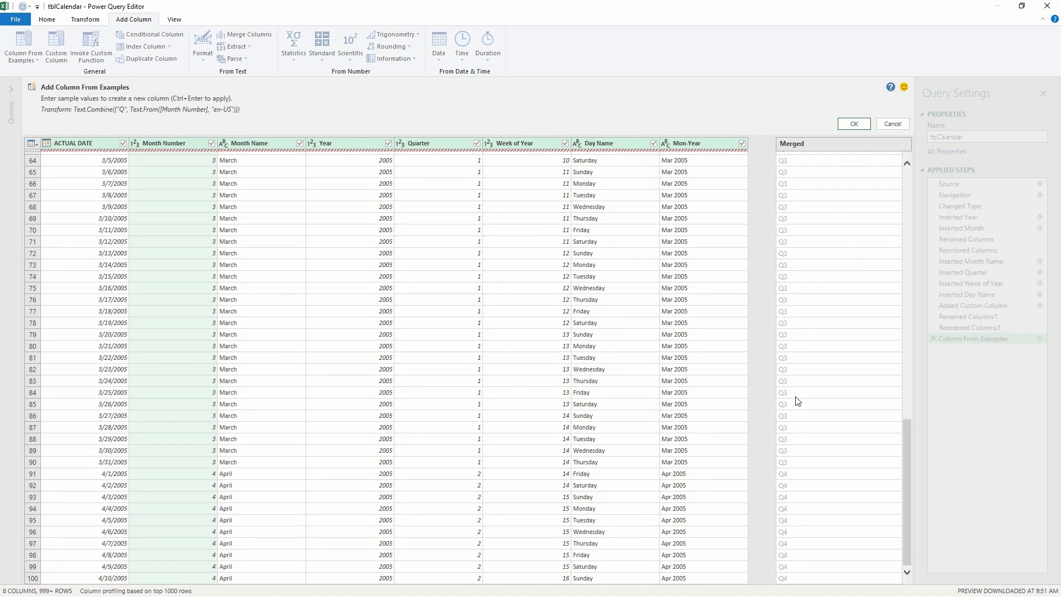
click(802, 475)
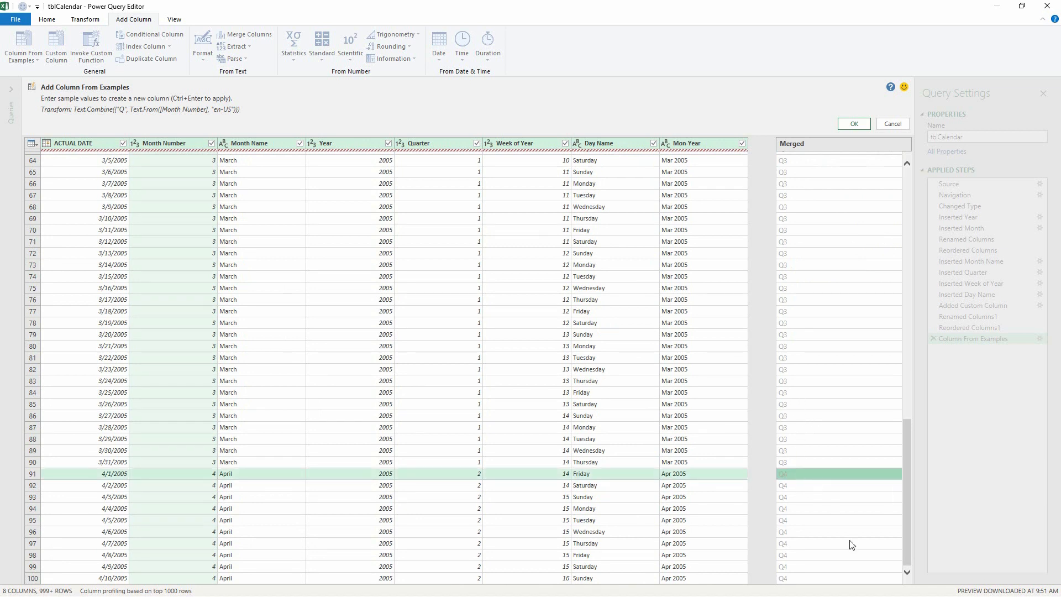
text(Q2)
key(Return)
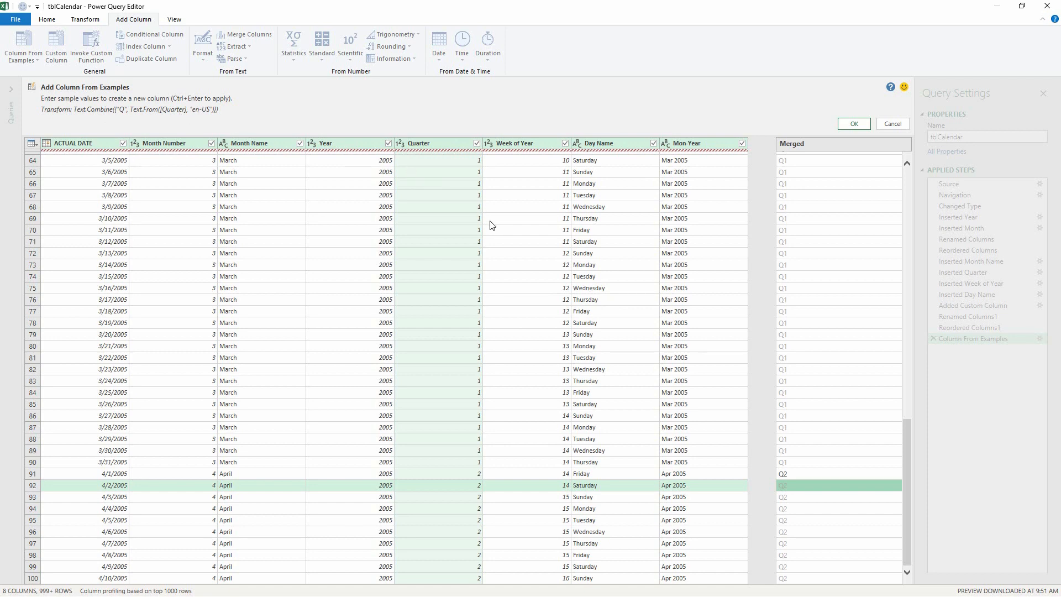
click(853, 123)
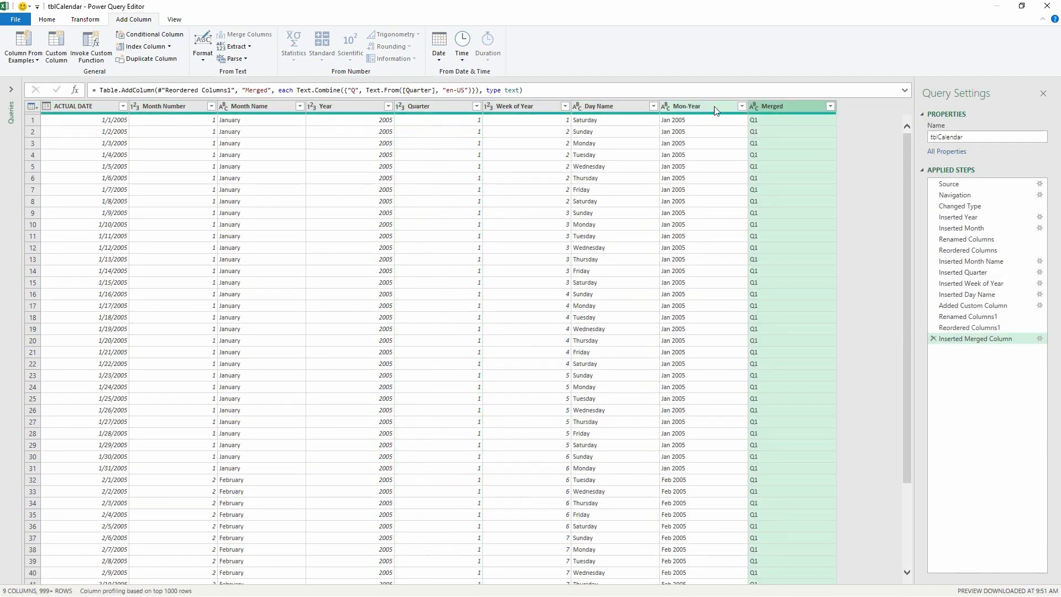
- Rename the Merged column to Q Number
click(776, 107)
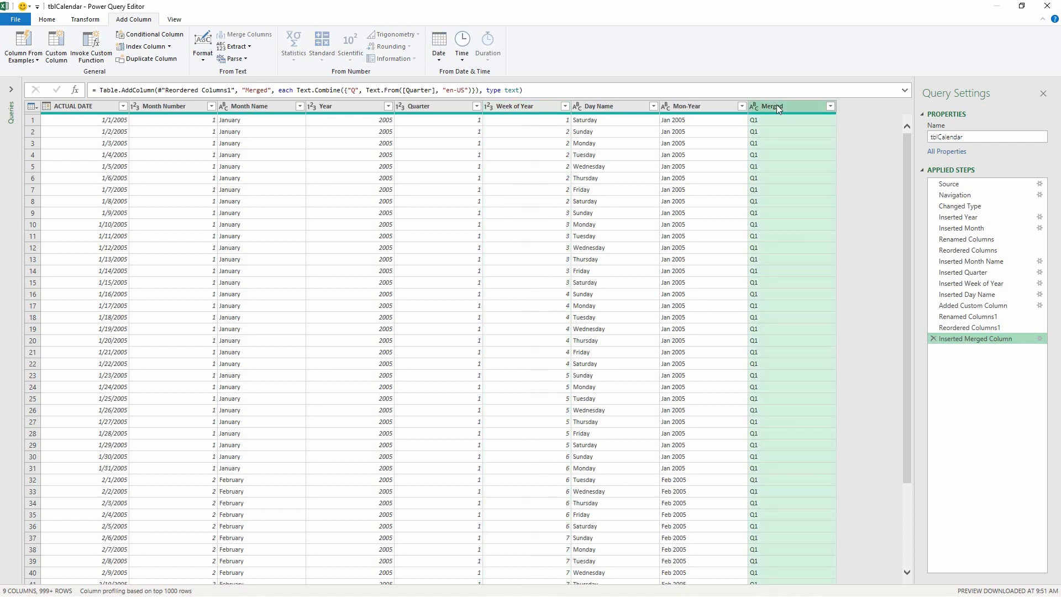
double_click(776, 105)
text(Q)
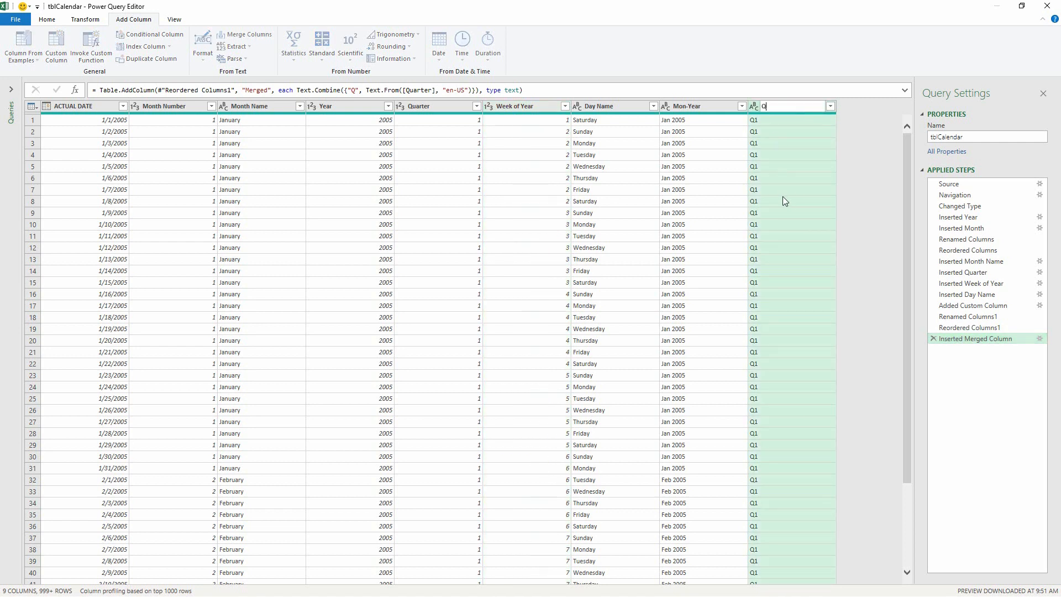
text( Number)
key(Return)
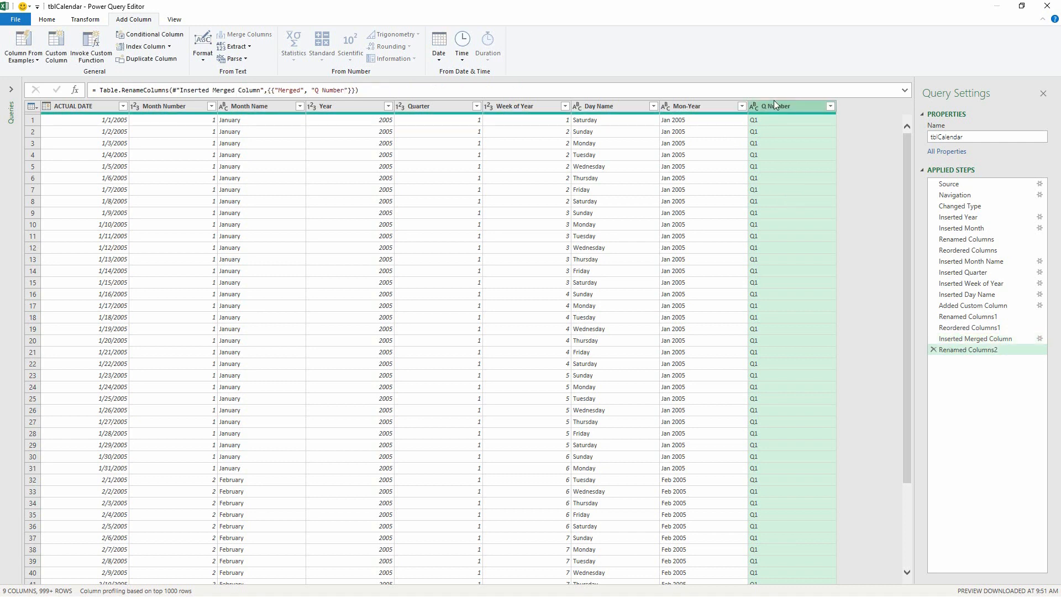
- Move the Q Number column directly after Quarter and start a custom column named Weekend Weekday
drag(785, 104, 494, 118)
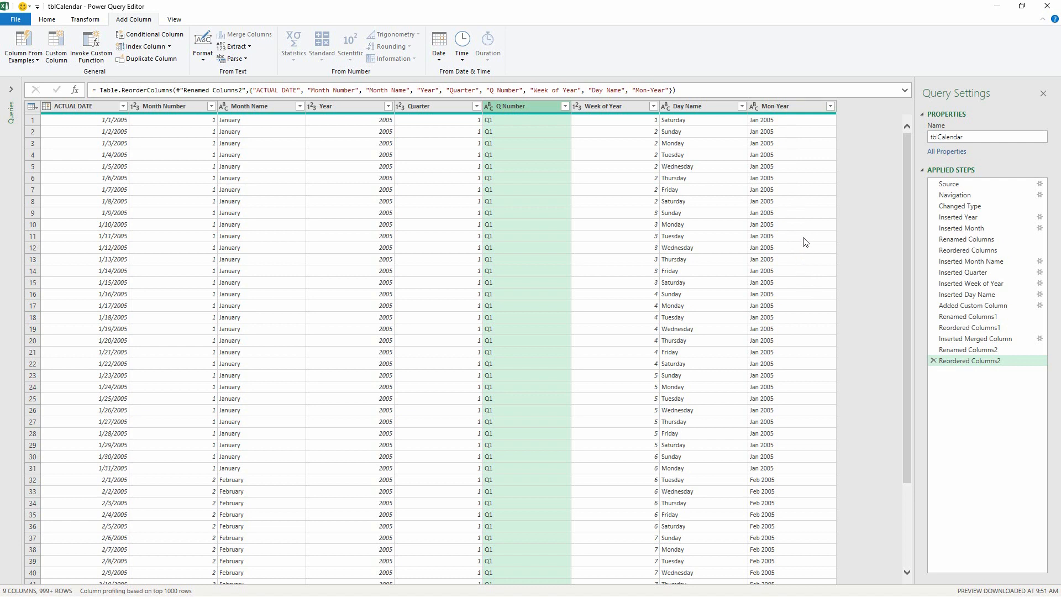
click(708, 106)
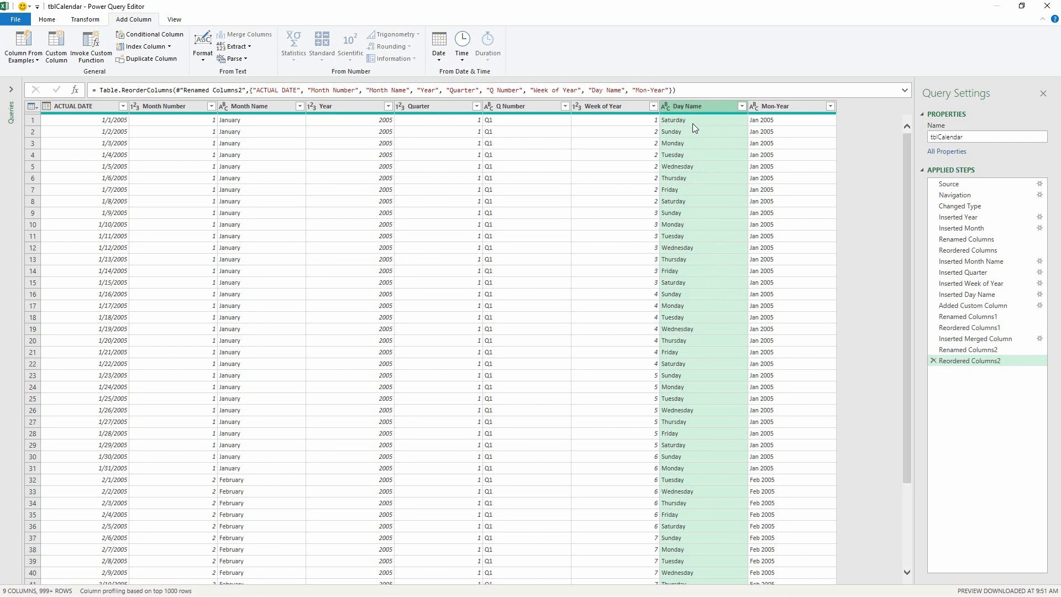
click(57, 56)
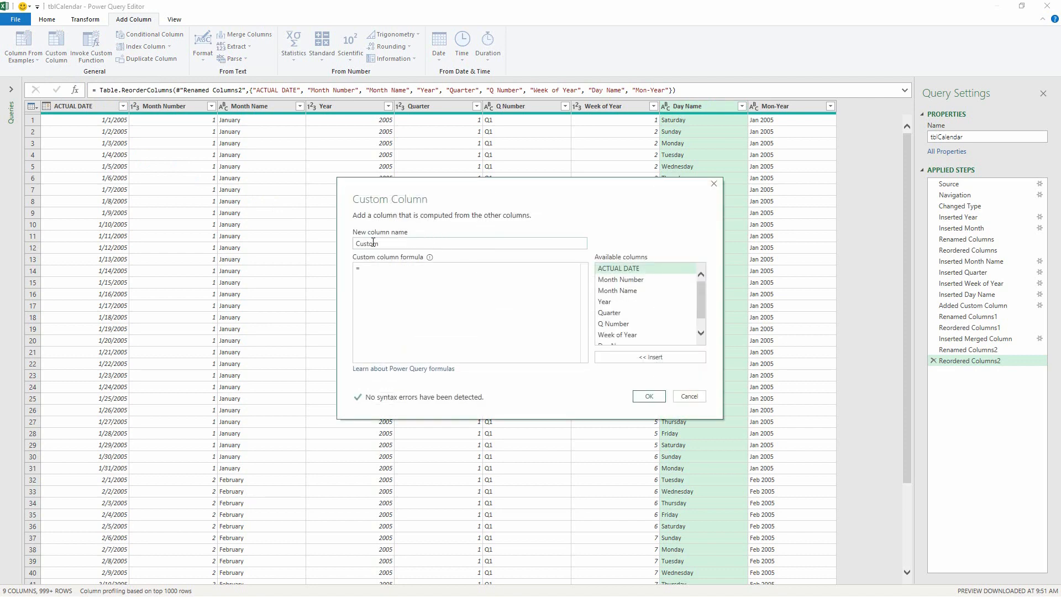
text(Weekend Weed)
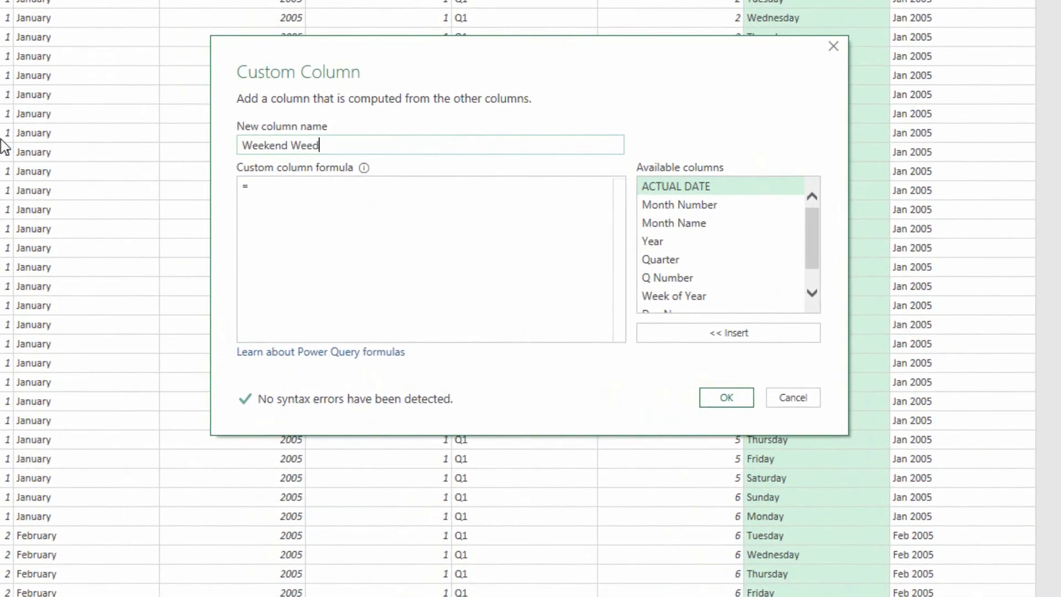
key(BackSpace)
text(kday)
key(Tab)
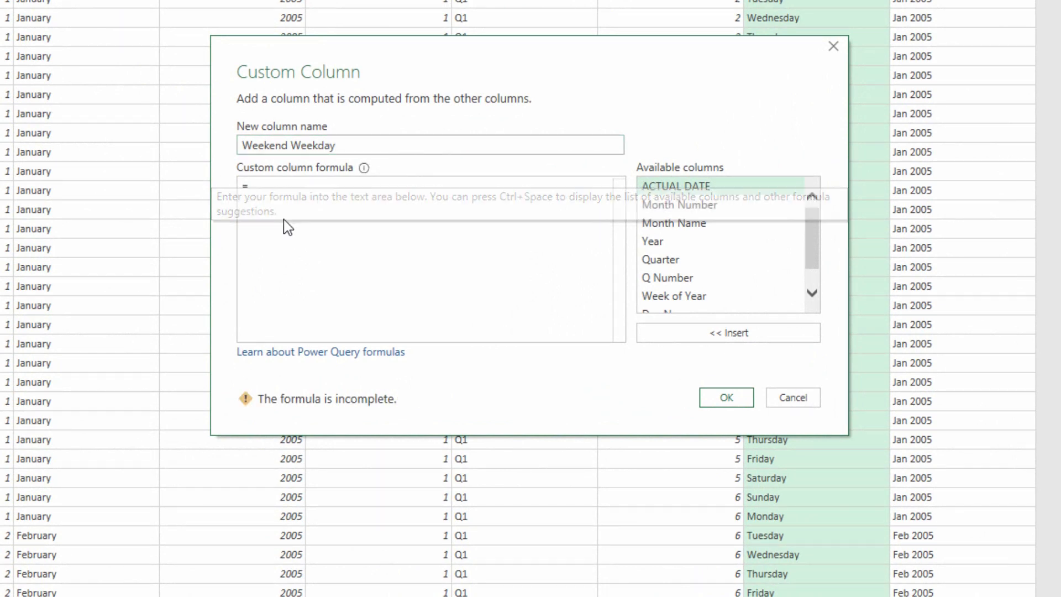
- Enter the custom column formula's condition: if [Day Name]="Saturday" or [Day Name]="Sunday"
click(303, 189)
text(if)
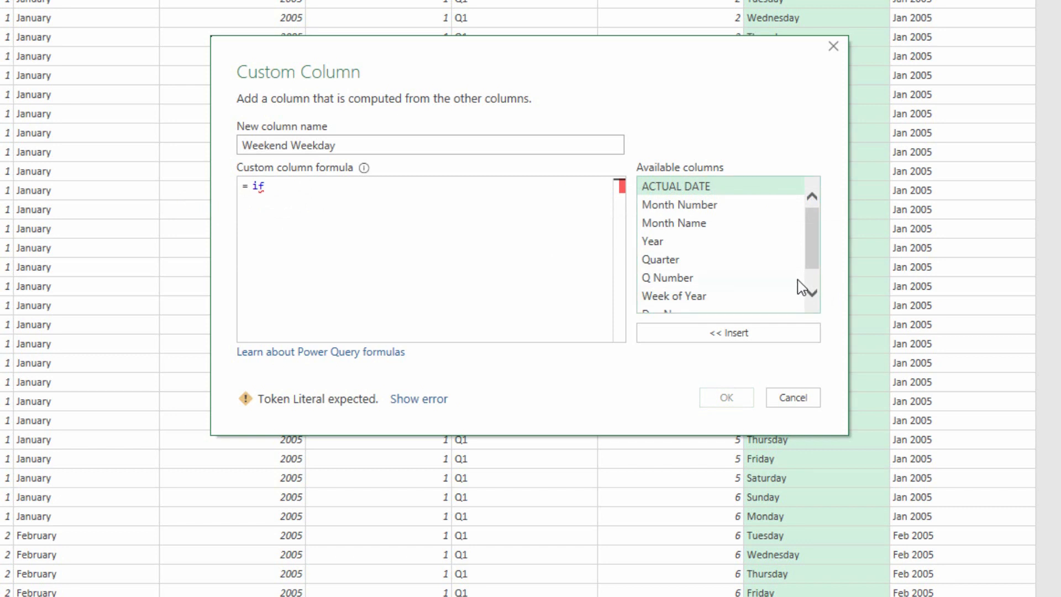
scroll(797, 282, down, 1)
double_click(680, 290)
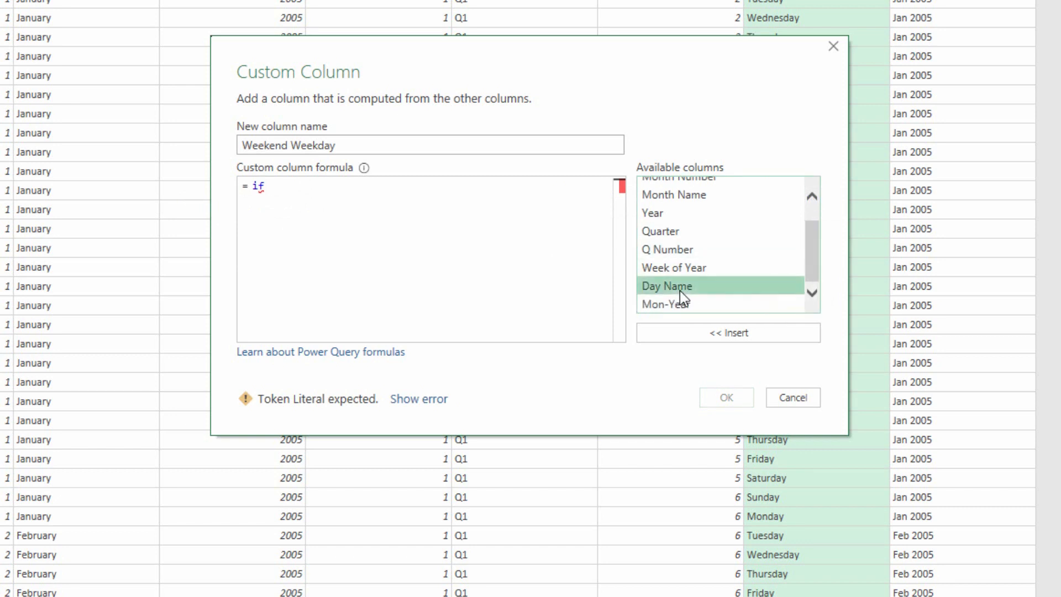
text(=")
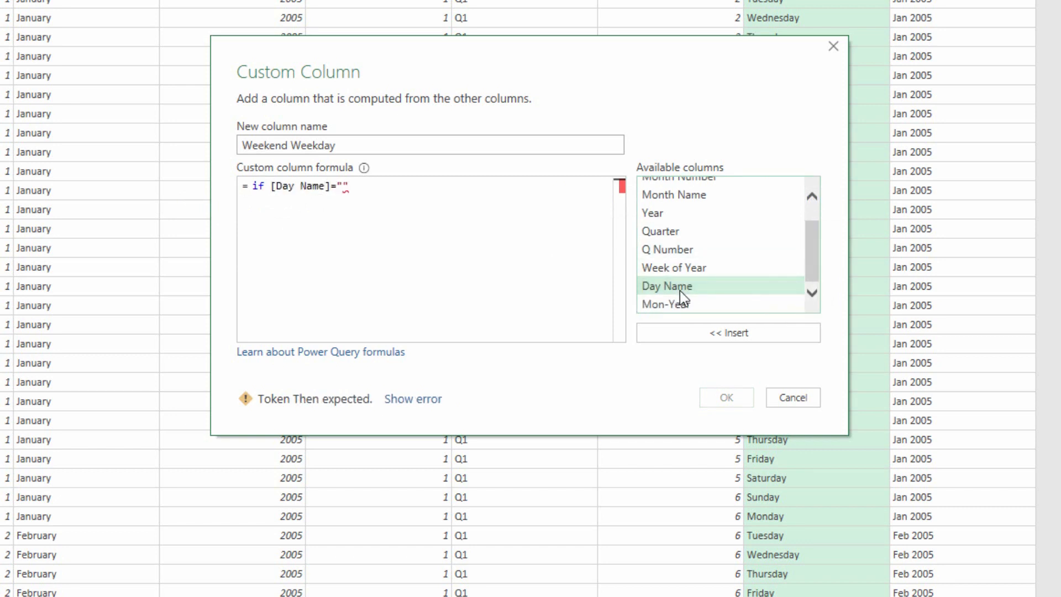
text(Saturday)
key(Right)
text(or)
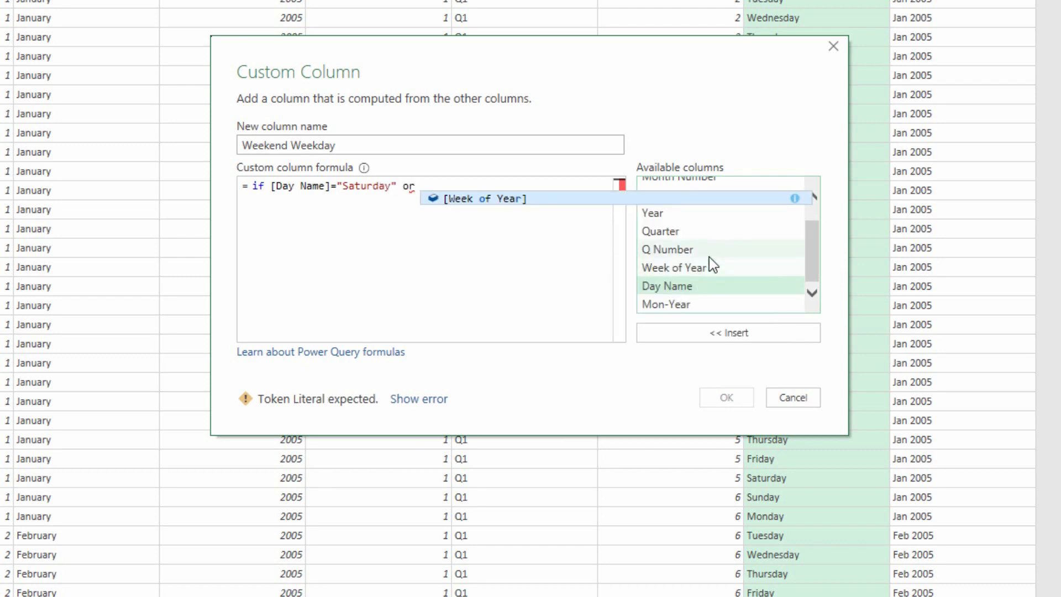
double_click(704, 287)
text(=")
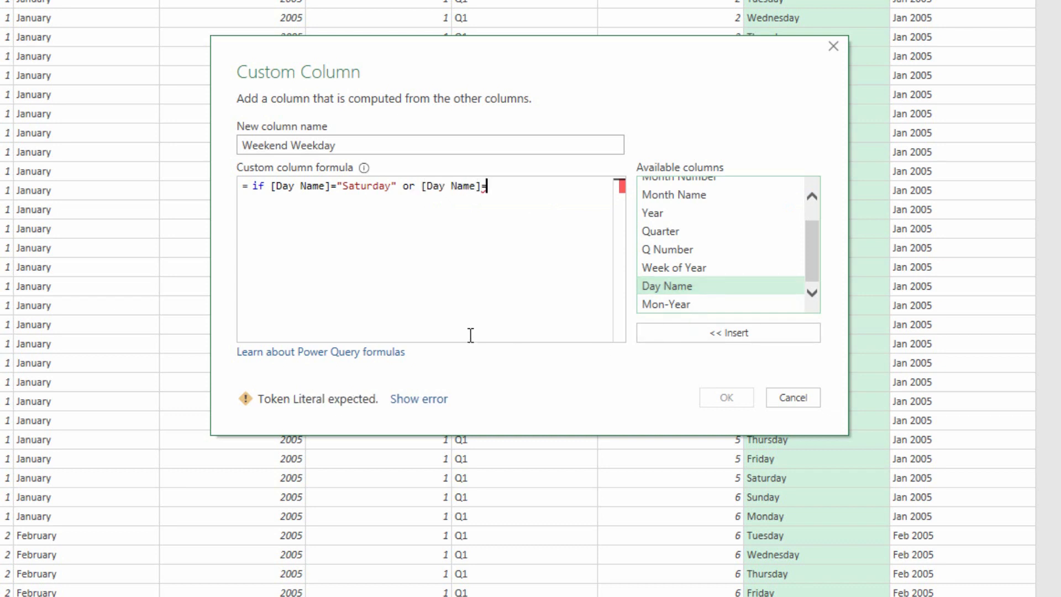
text(Sunday)
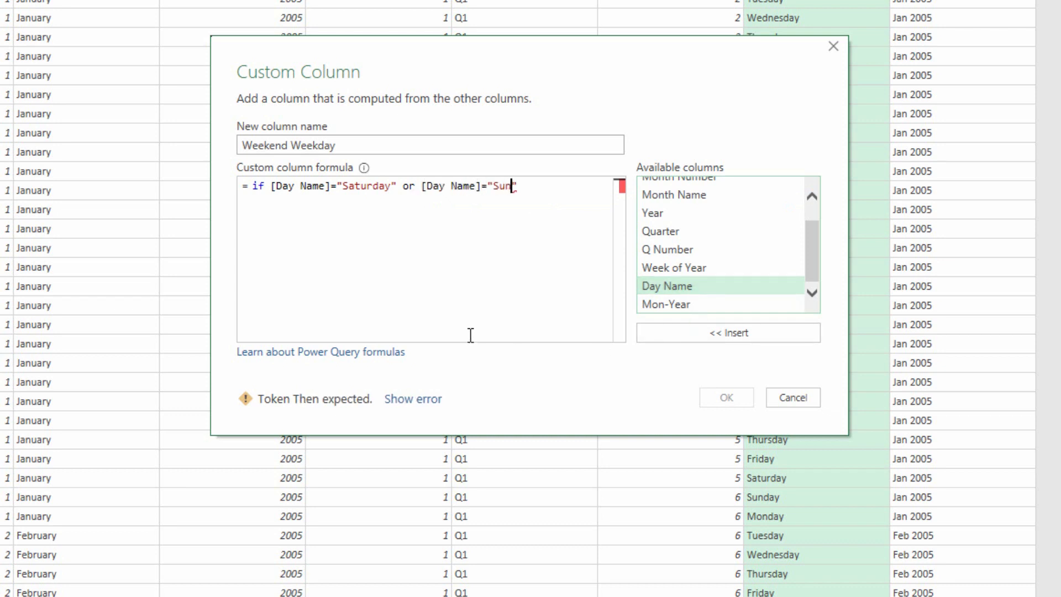
- Complete the formula with then "Weekend" else "Weekday", and set the created column's data type to Text
text(" then )
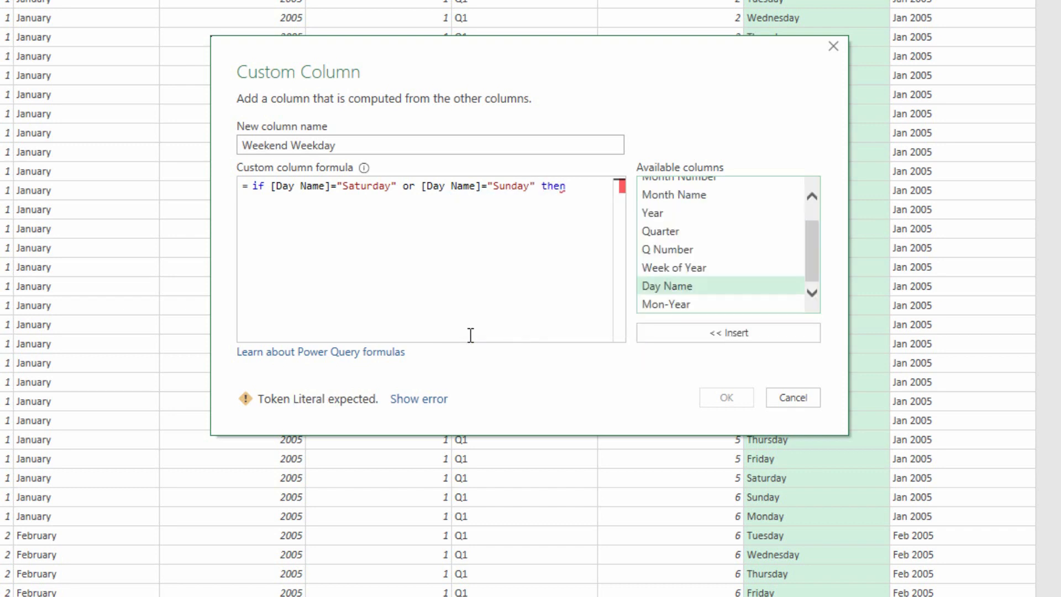
text("Weekend" e)
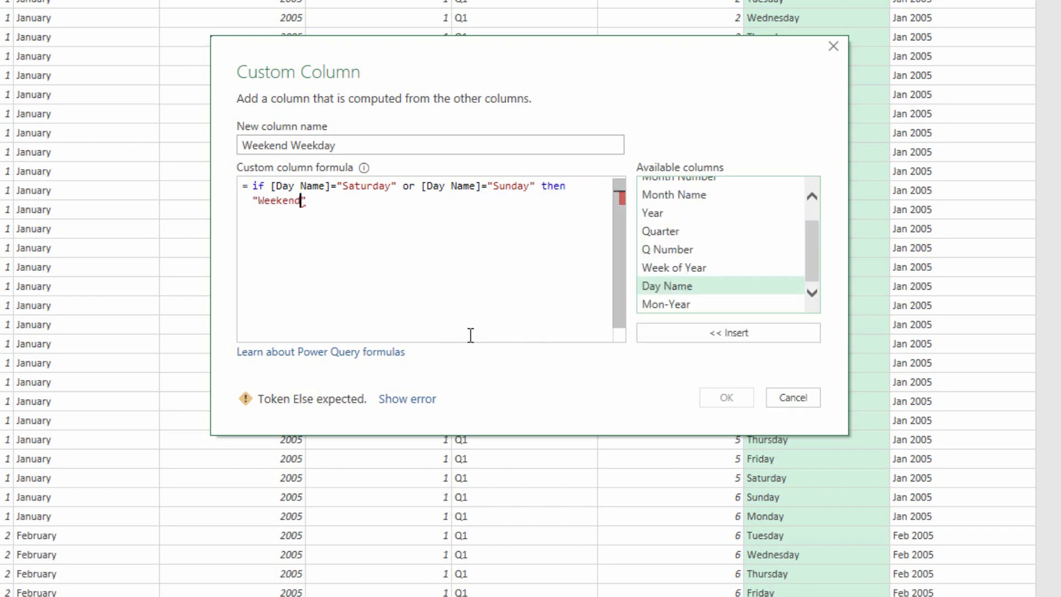
text(lse)
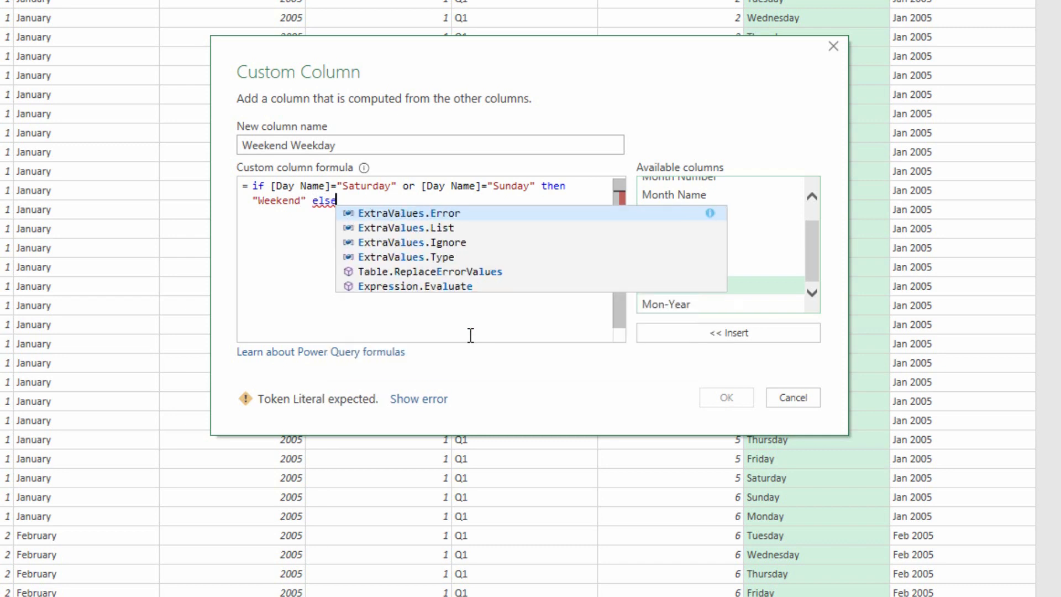
text( "Weekday)
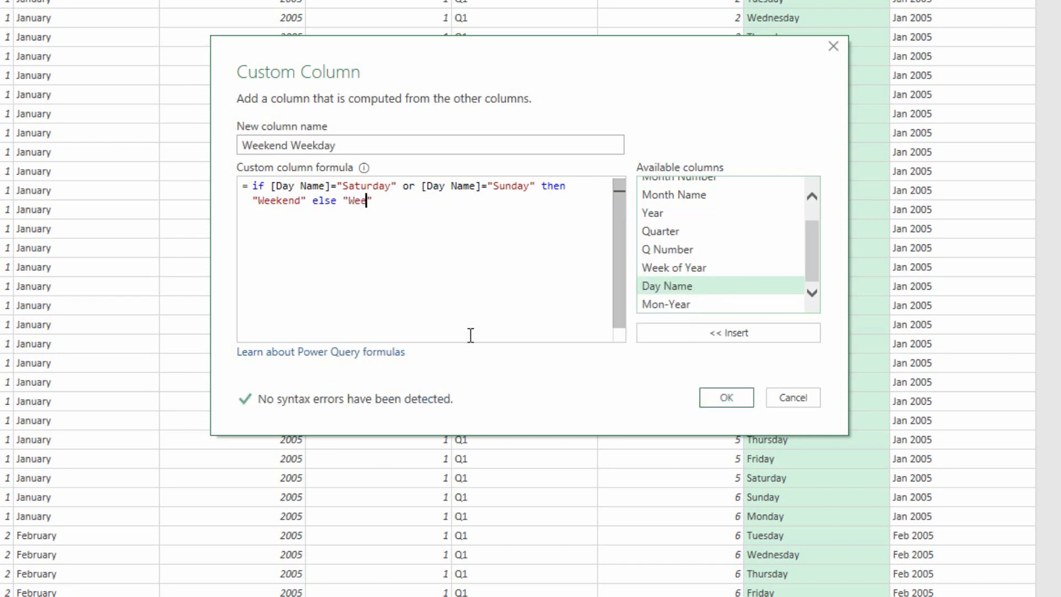
key(Return)
key(BackSpace)
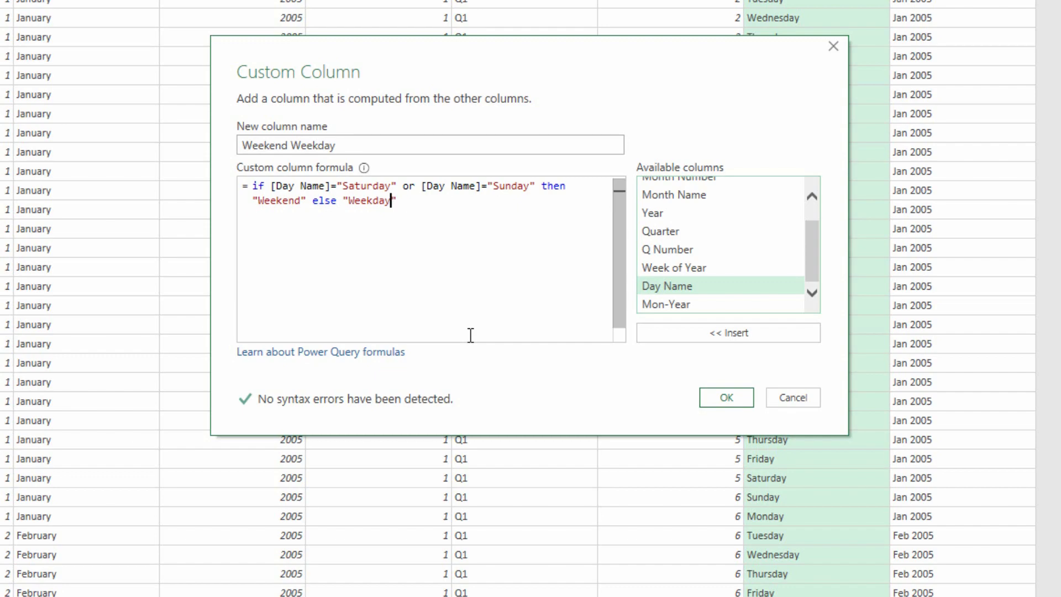
click(717, 398)
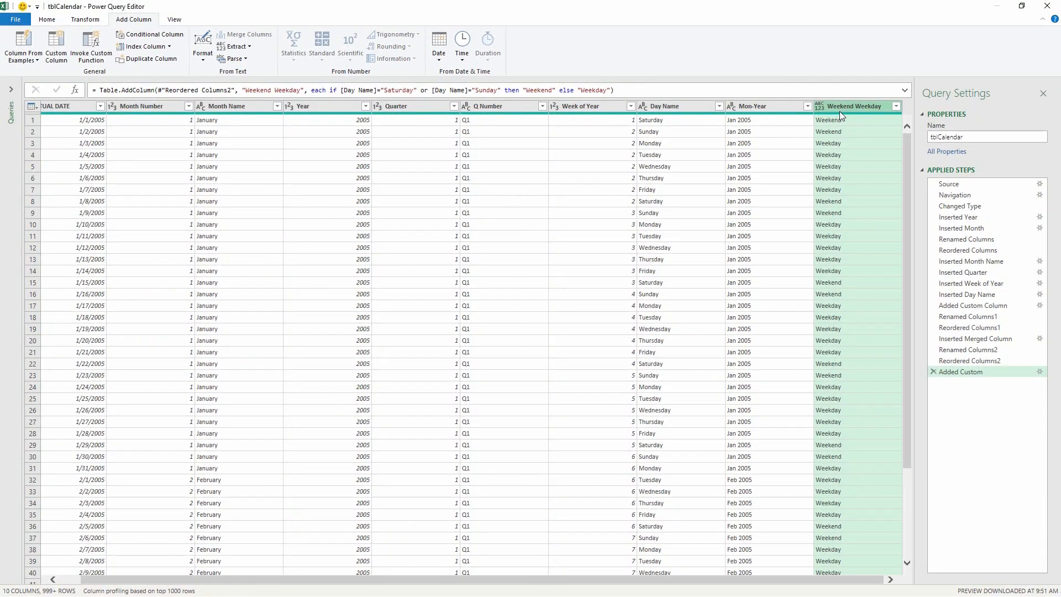
click(819, 106)
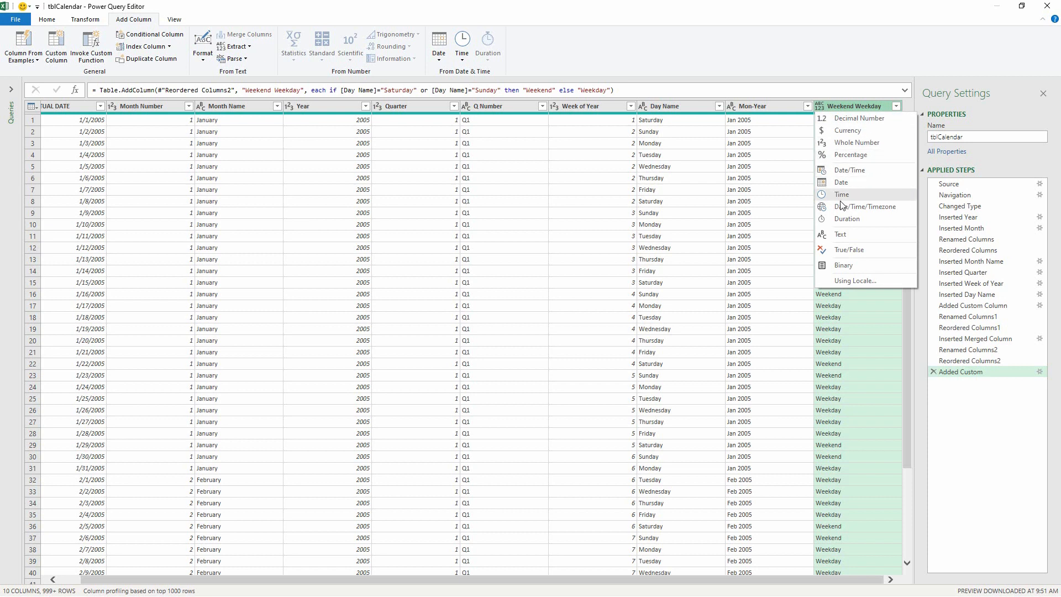
click(856, 233)
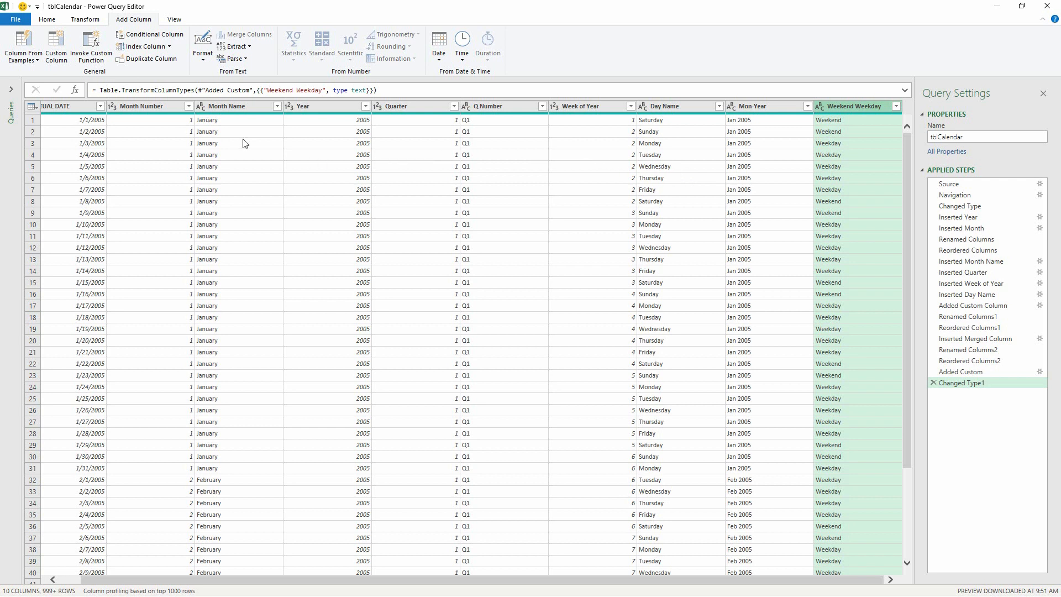
- Start another custom column and name it Fiscal Year
click(161, 107)
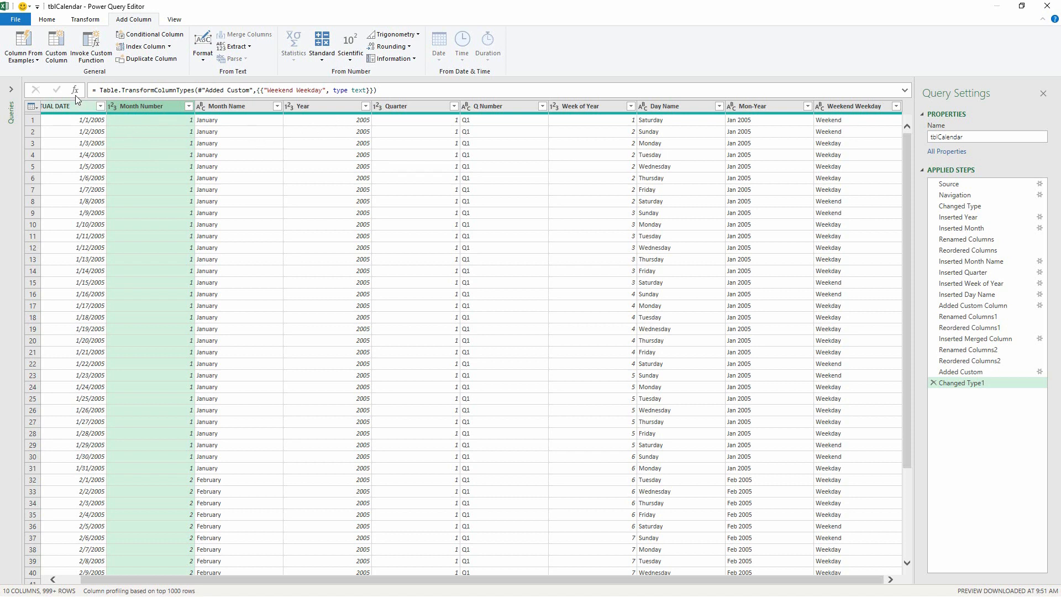
click(56, 55)
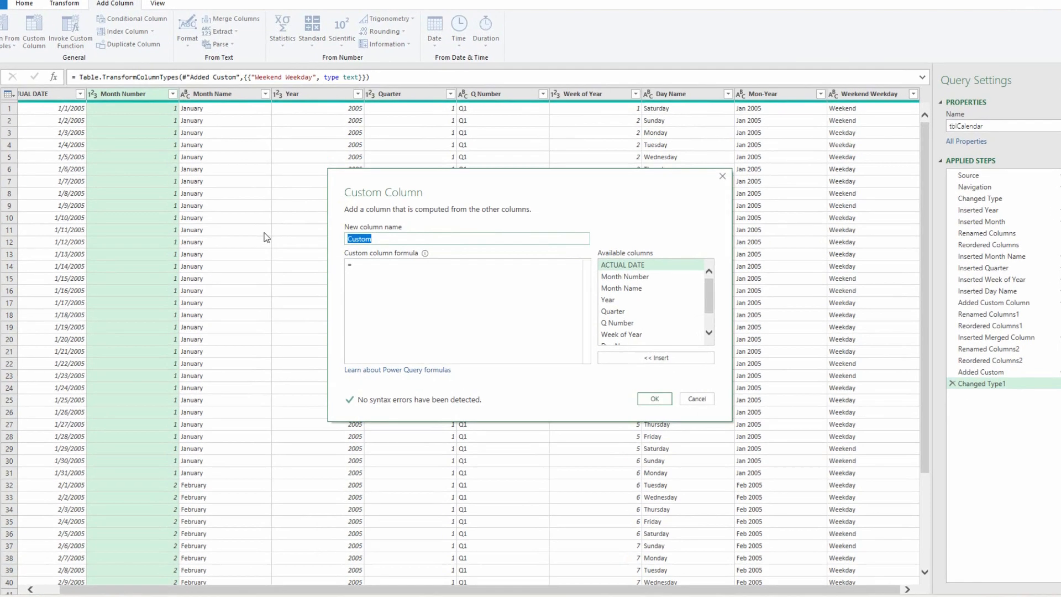
text(Fiscal )
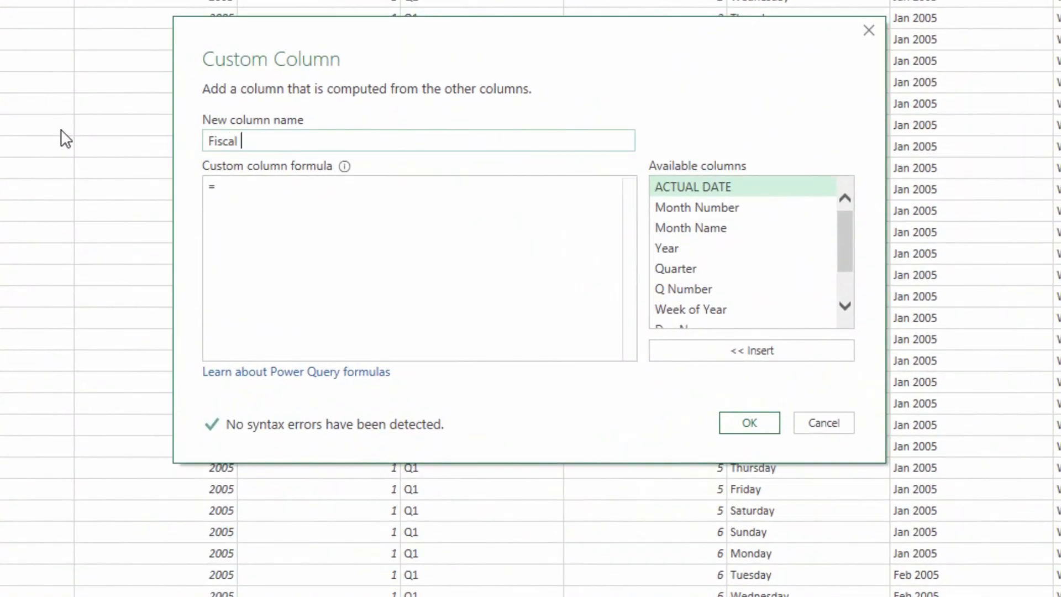
text(Year)
- Enter the formula if [Month Number] < 7 then [Year]-1 else [Year] and create the Fiscal Year column
click(269, 197)
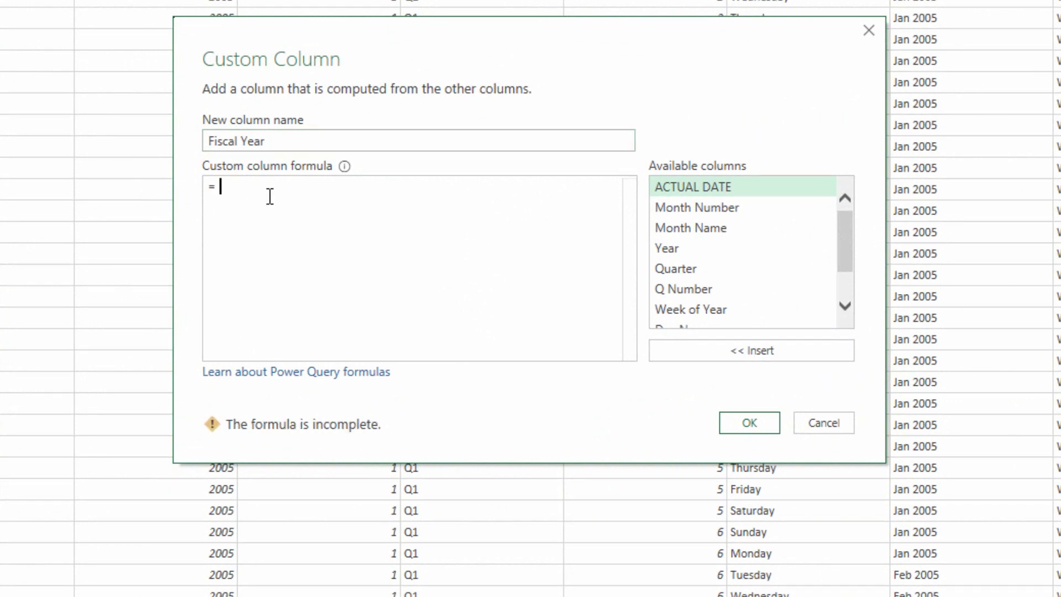
text(if)
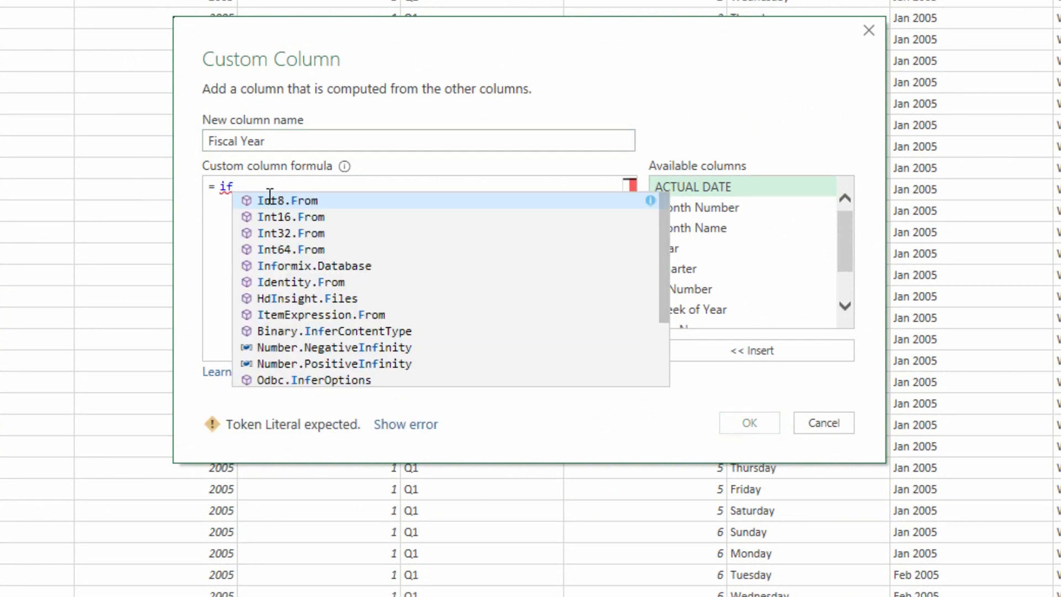
double_click(718, 207)
click(394, 245)
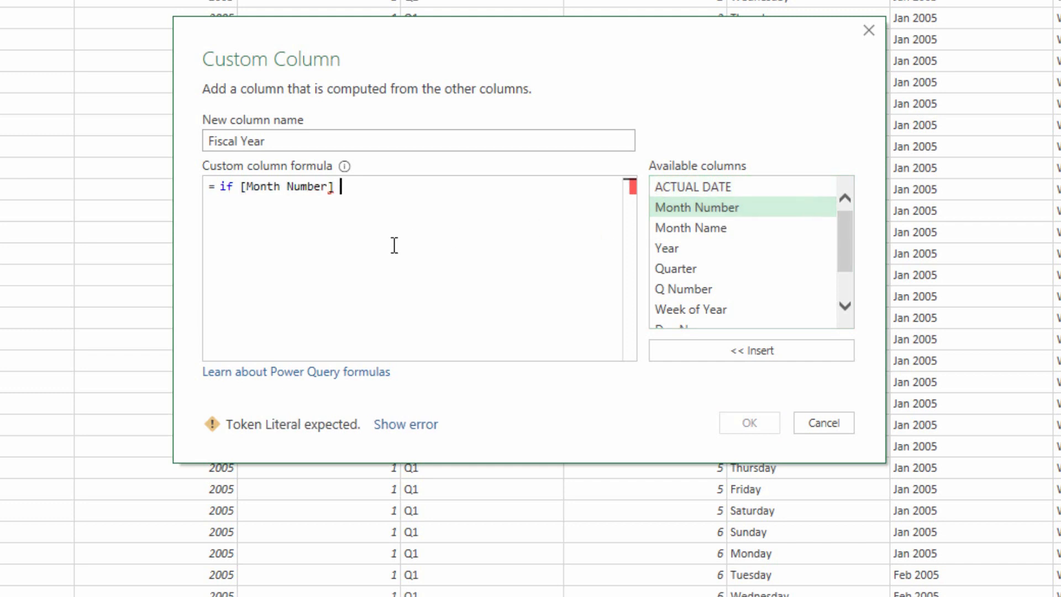
text(< 7)
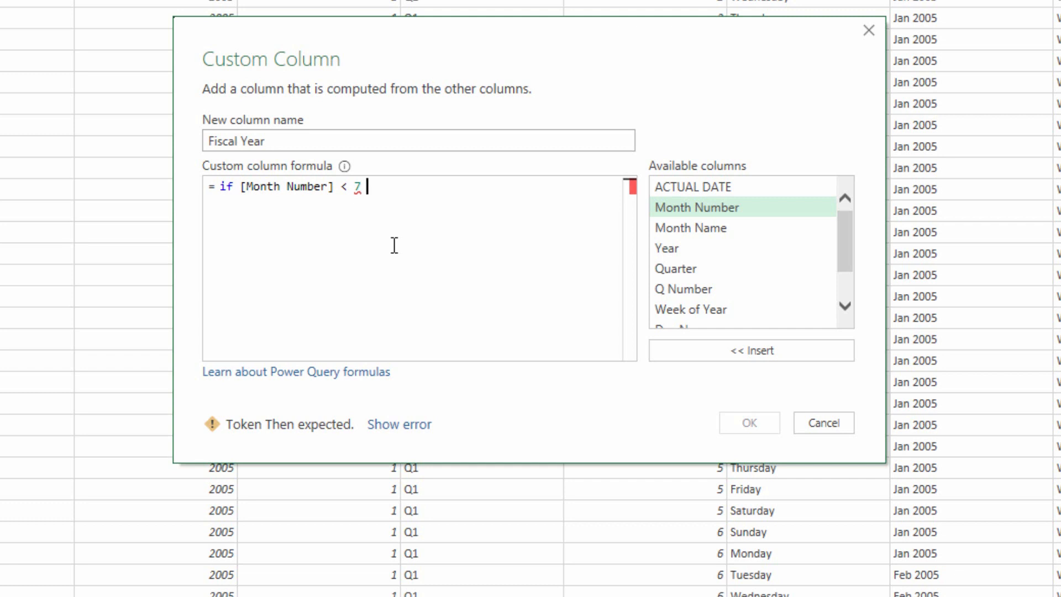
text( then)
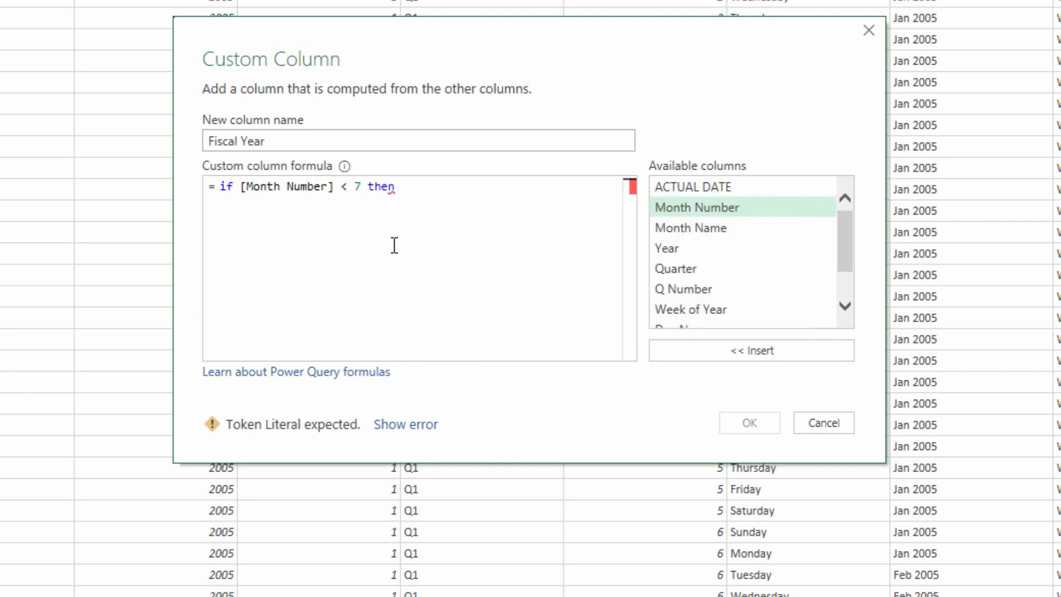
double_click(672, 247)
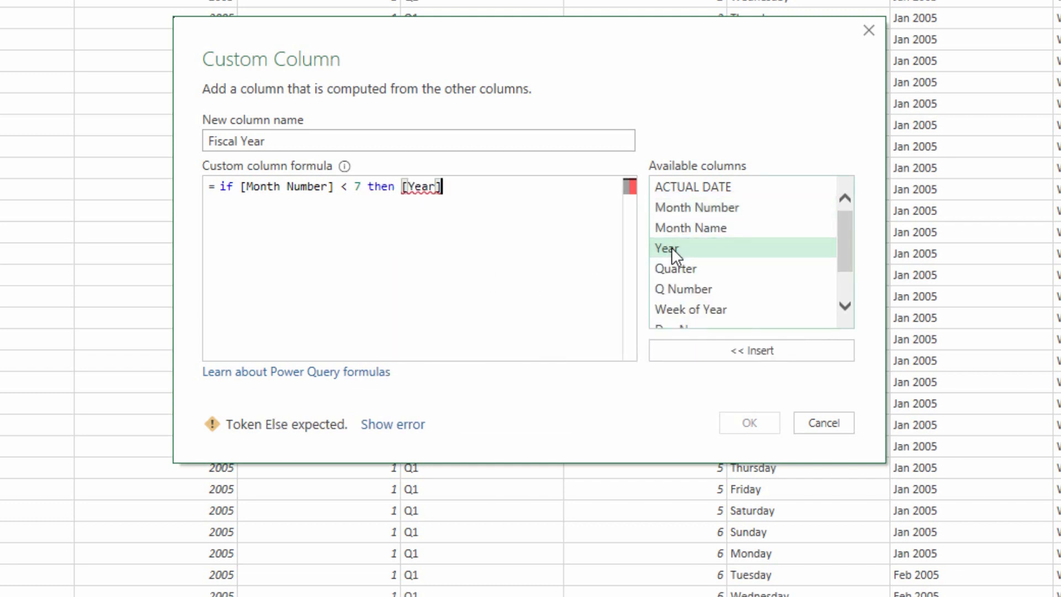
text(-1 )
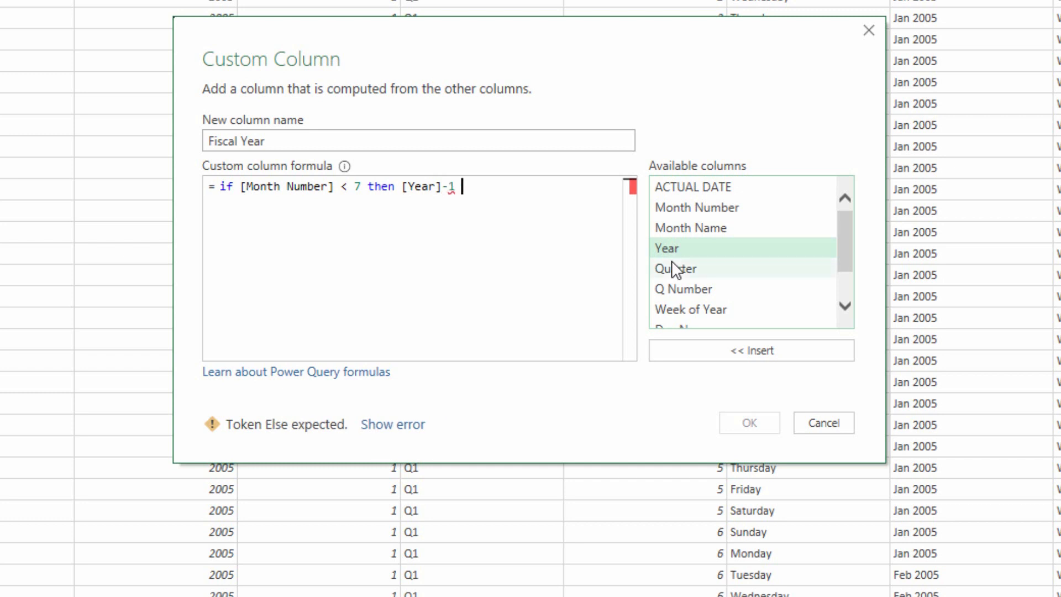
text(else)
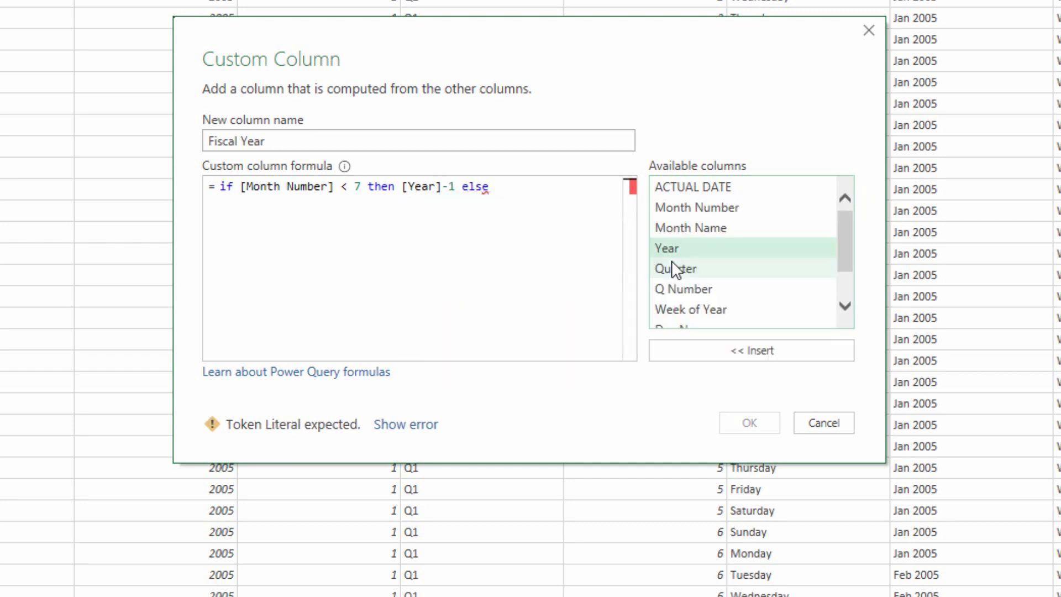
double_click(672, 246)
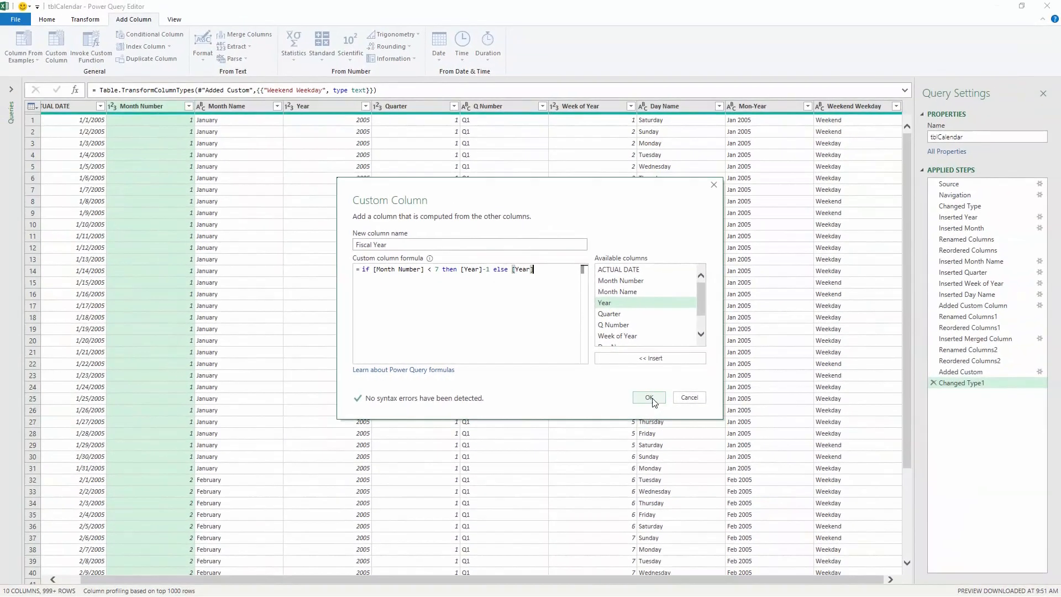
click(749, 422)
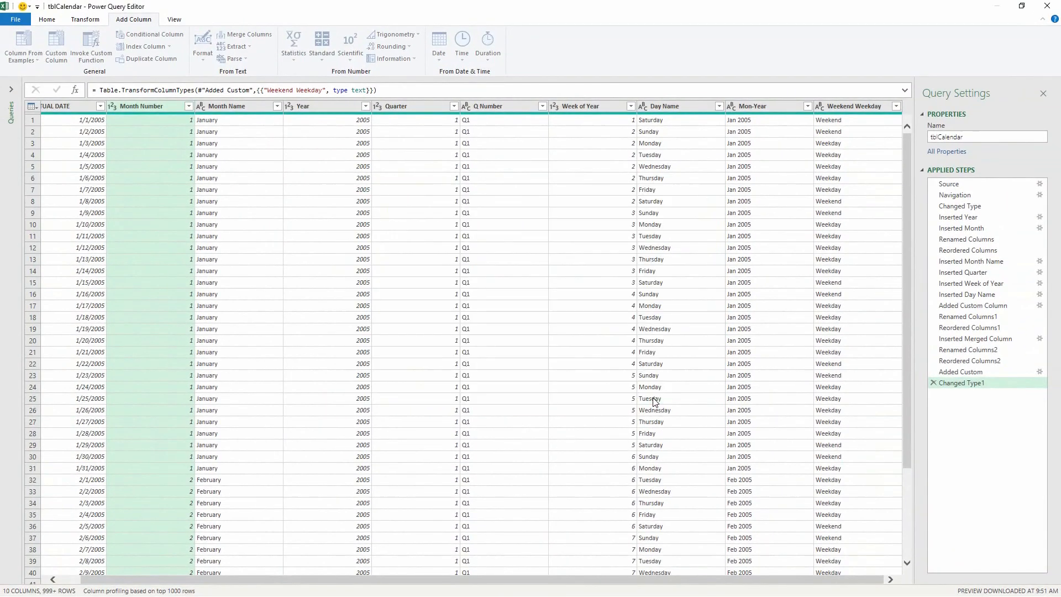
- Set the Fiscal Year column's data type to Whole Number and move it between Year and Quarter
click(821, 107)
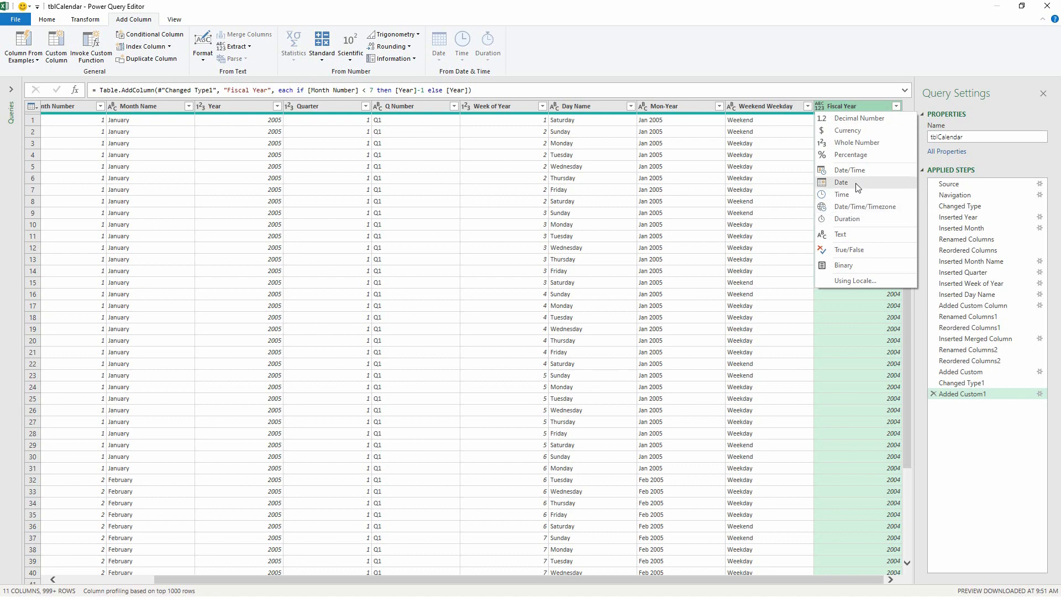
click(849, 143)
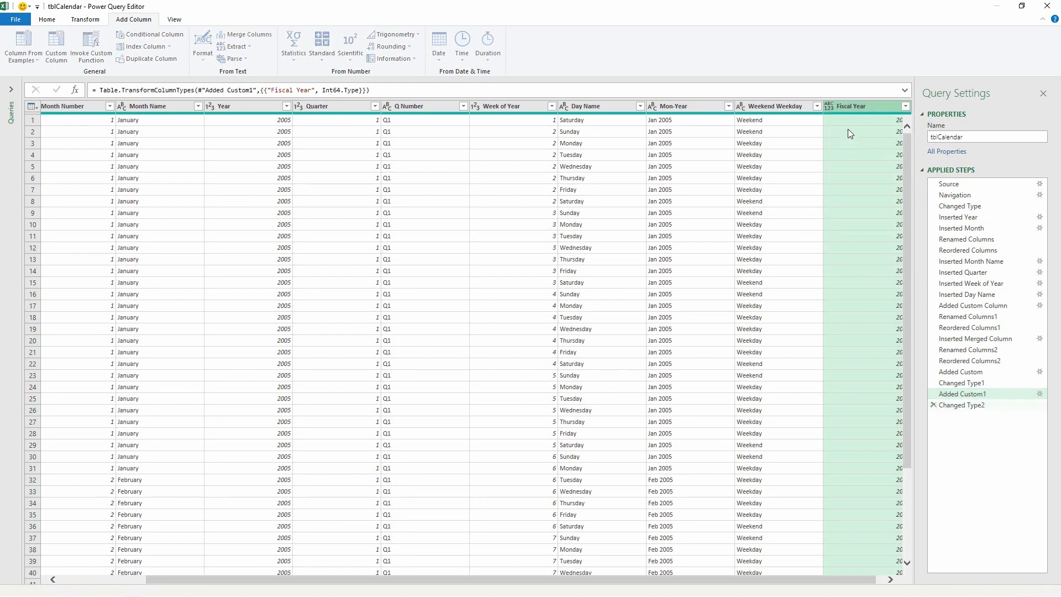
drag(853, 106, 334, 101)
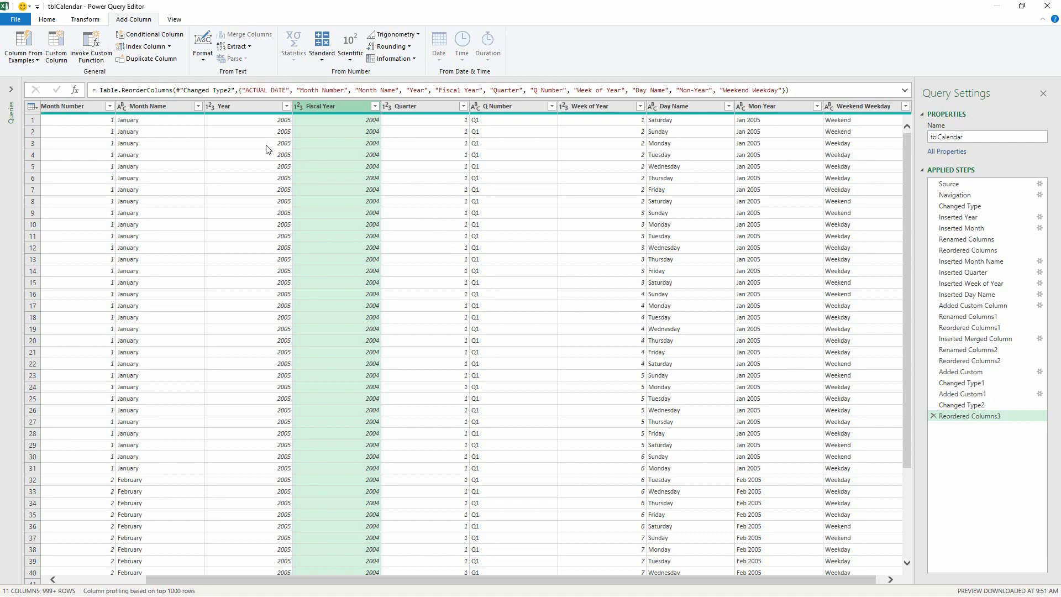
- Start a custom column named Fiscal Quarter and begin its formula with [Month Number] < 4 then "Q3" else if
click(61, 55)
double_click(388, 245)
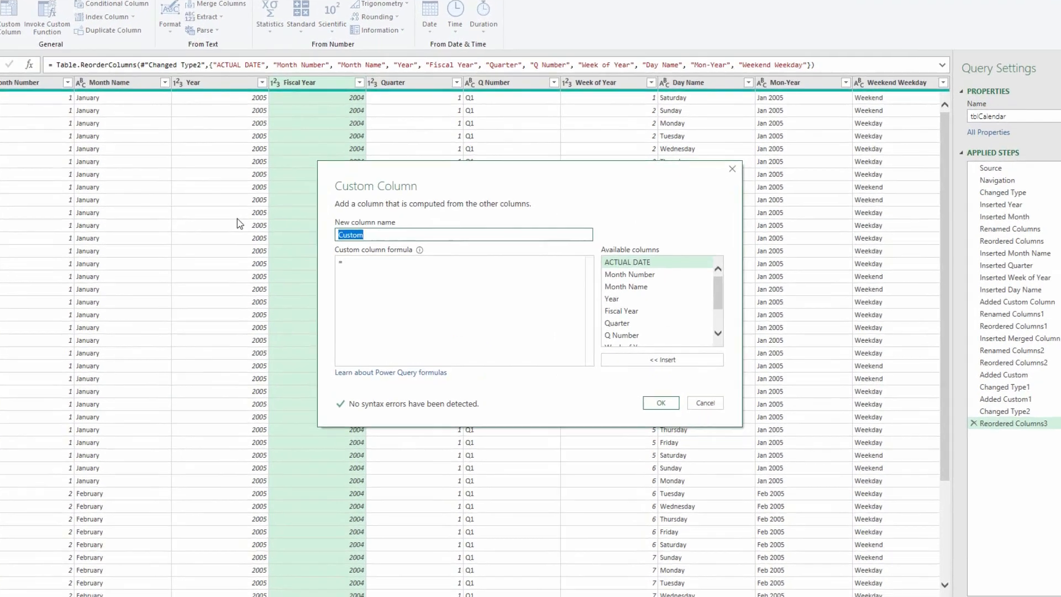
text(Fiscal Quarter)
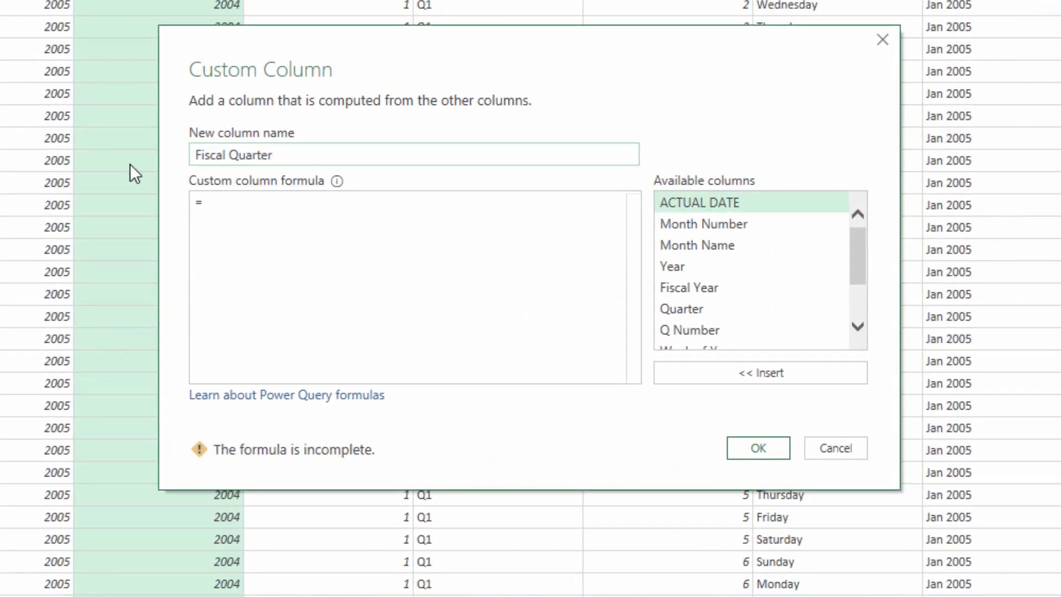
click(285, 210)
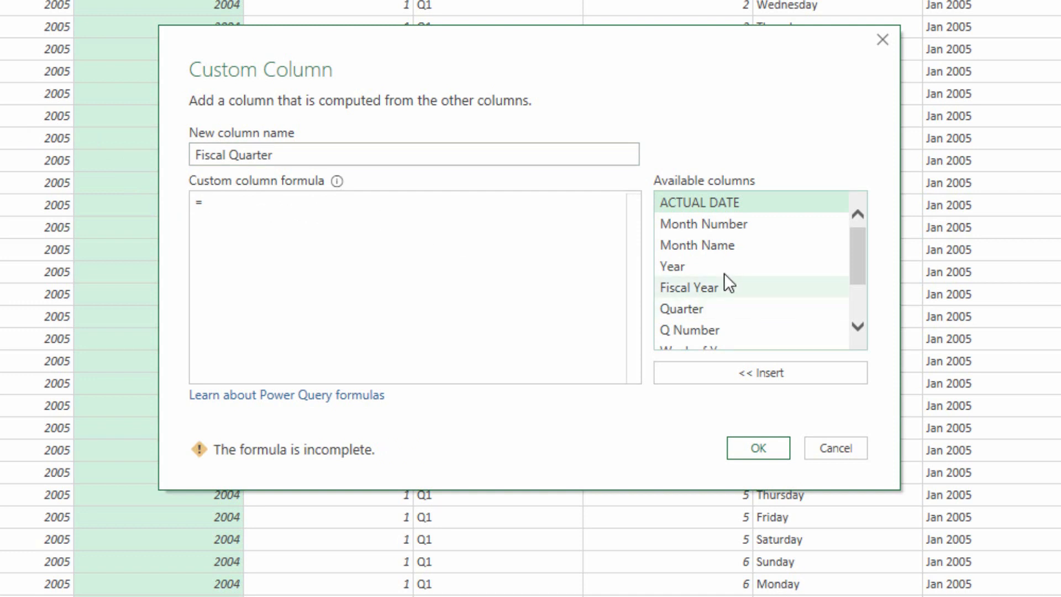
double_click(725, 231)
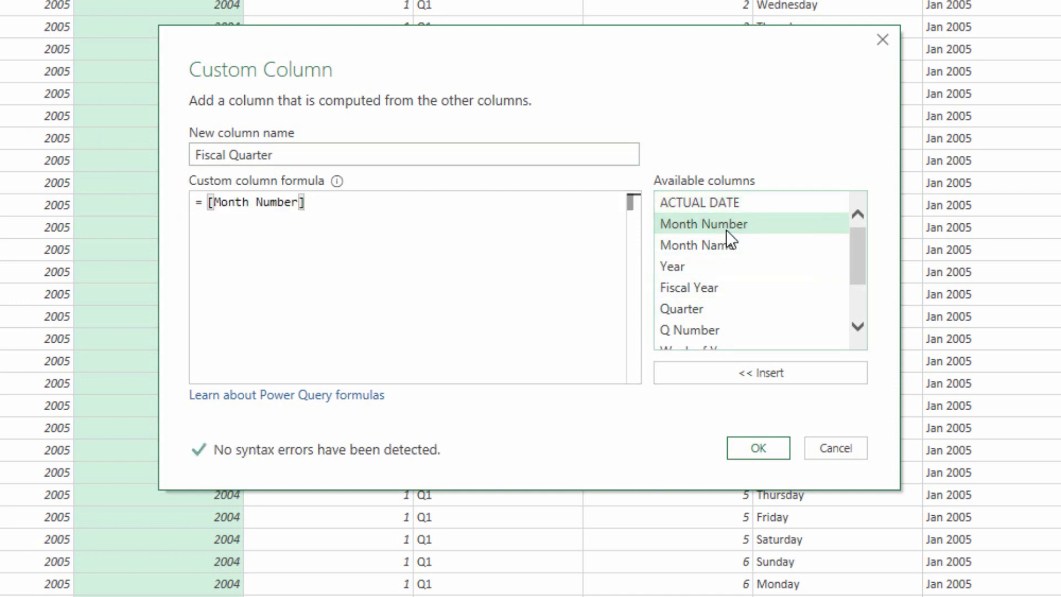
text(< )
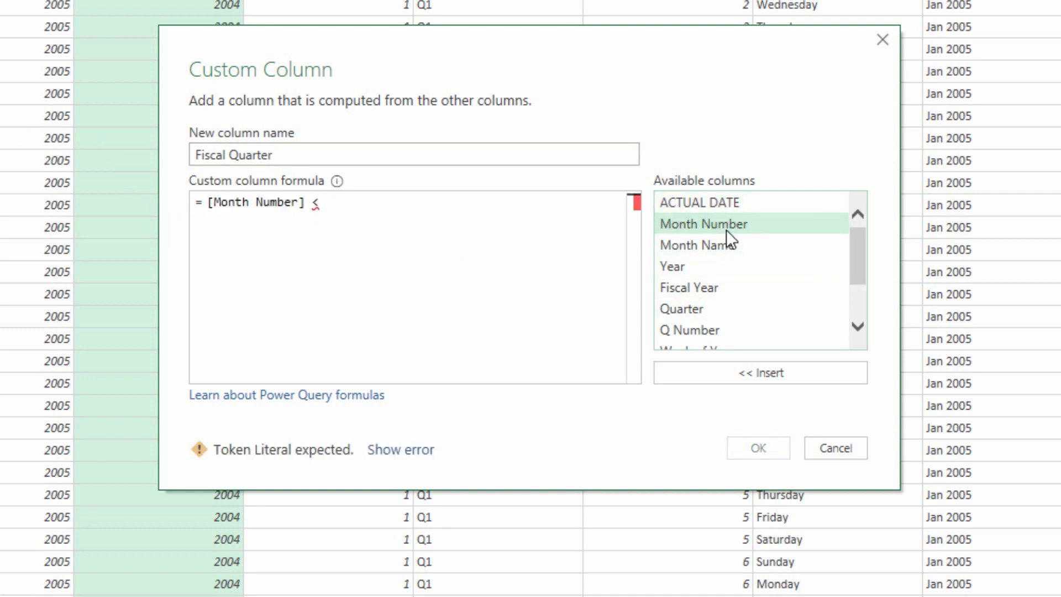
text(4 then "Q)
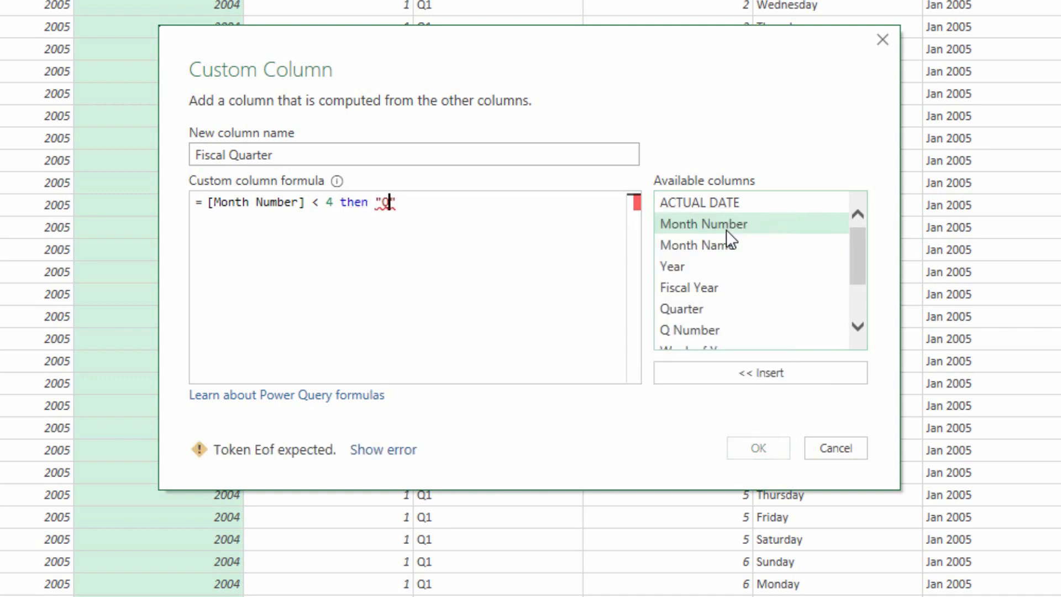
text(3" else if)
- Continue the formula with [Month Number] < 7 then "Q4" else if [Month Number] < 10 then "Q1" else "Q2"
double_click(726, 230)
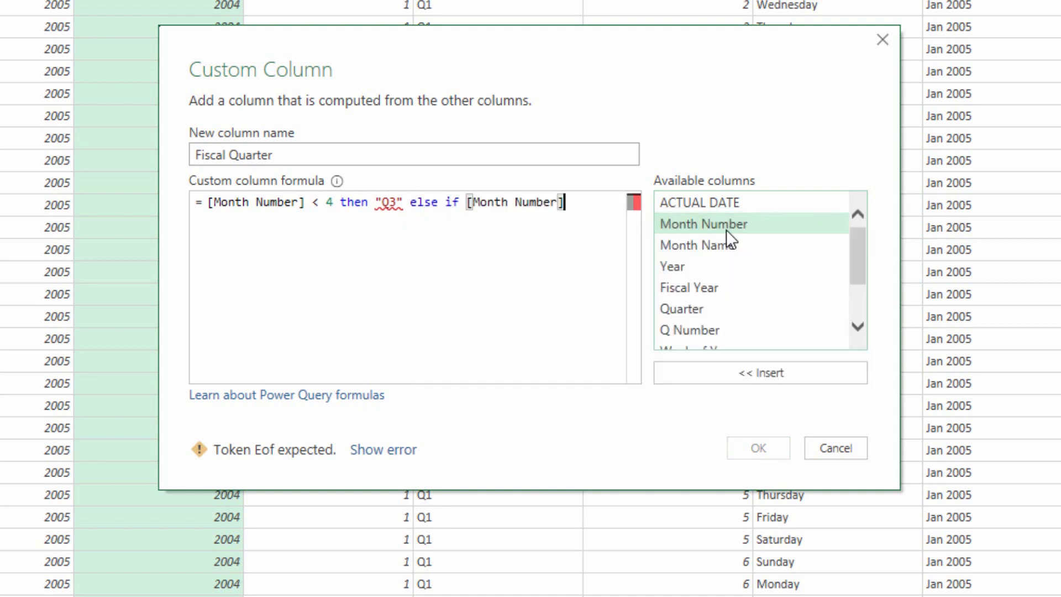
text(< 7 )
text(then ")
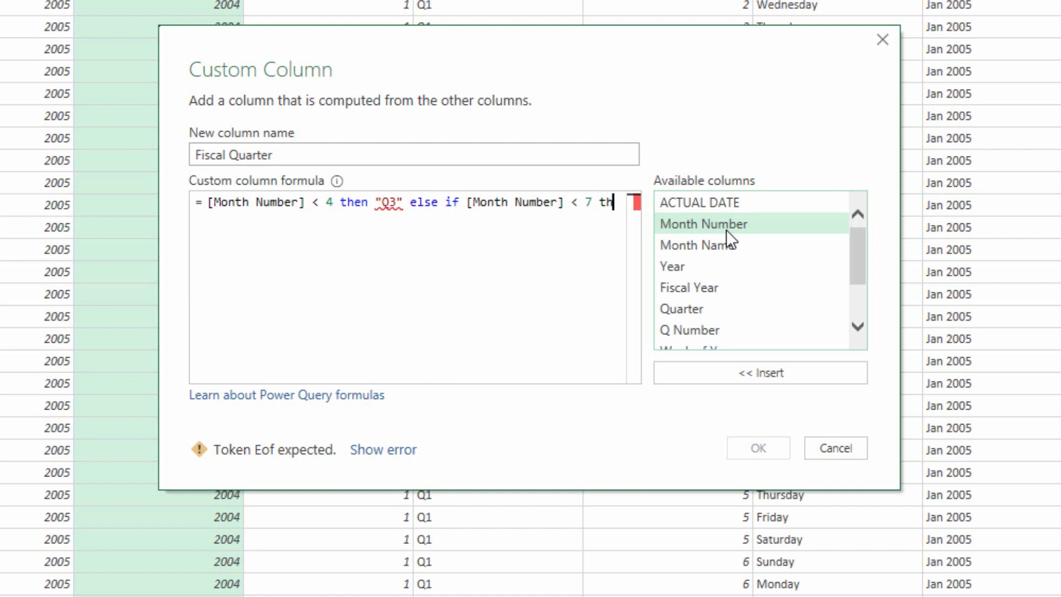
text(Q4" )
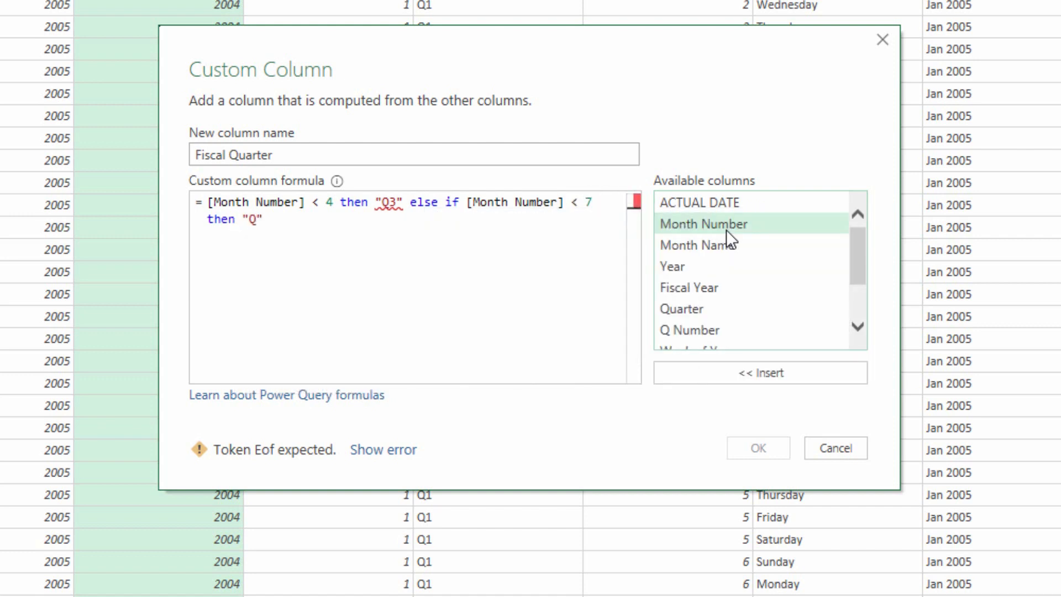
text(else if)
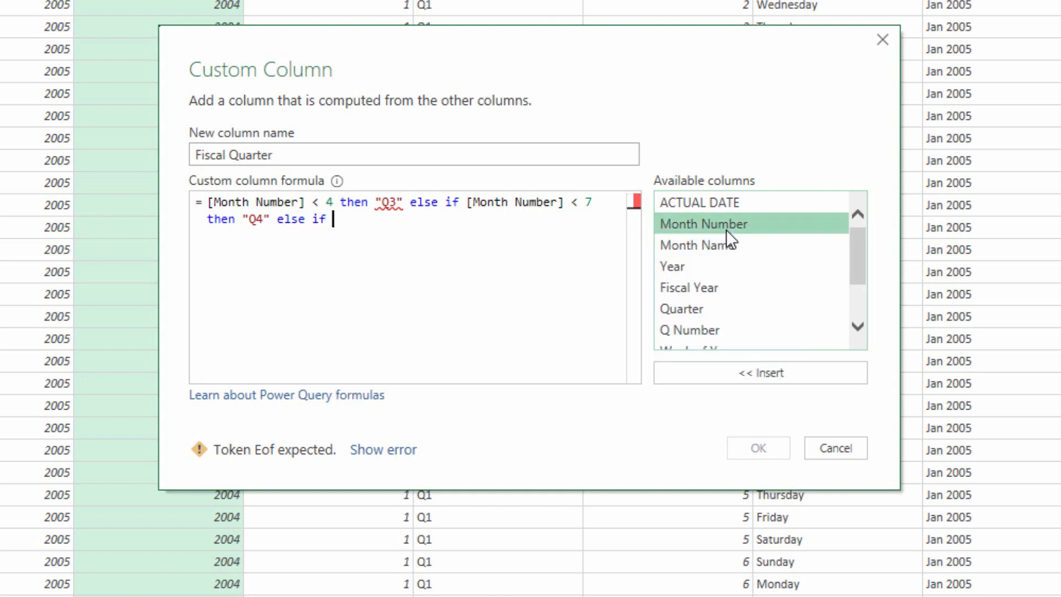
double_click(725, 230)
text(<)
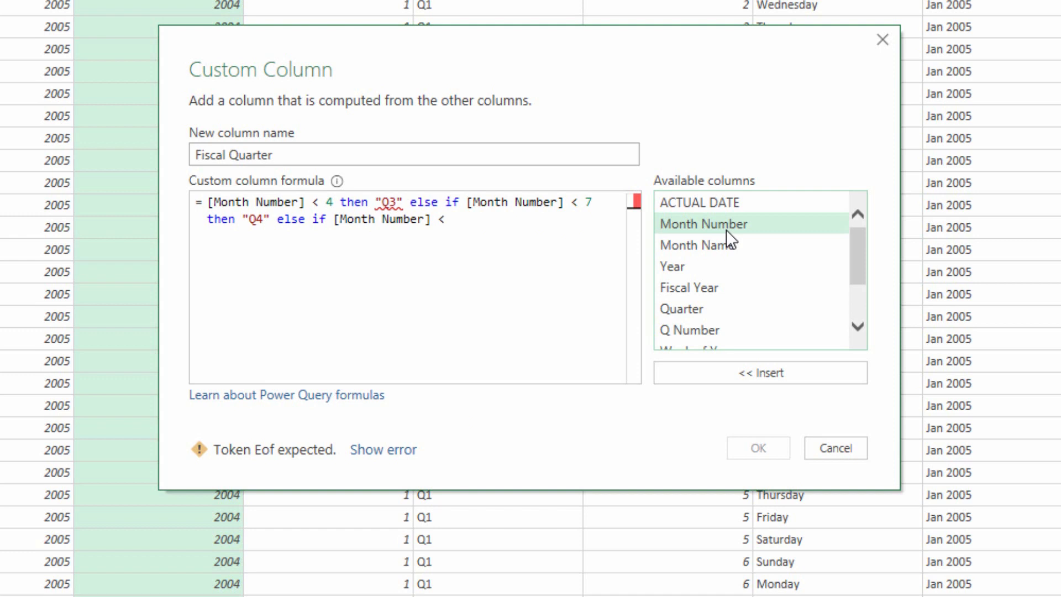
text( 10 then "Q1" else "Q2)
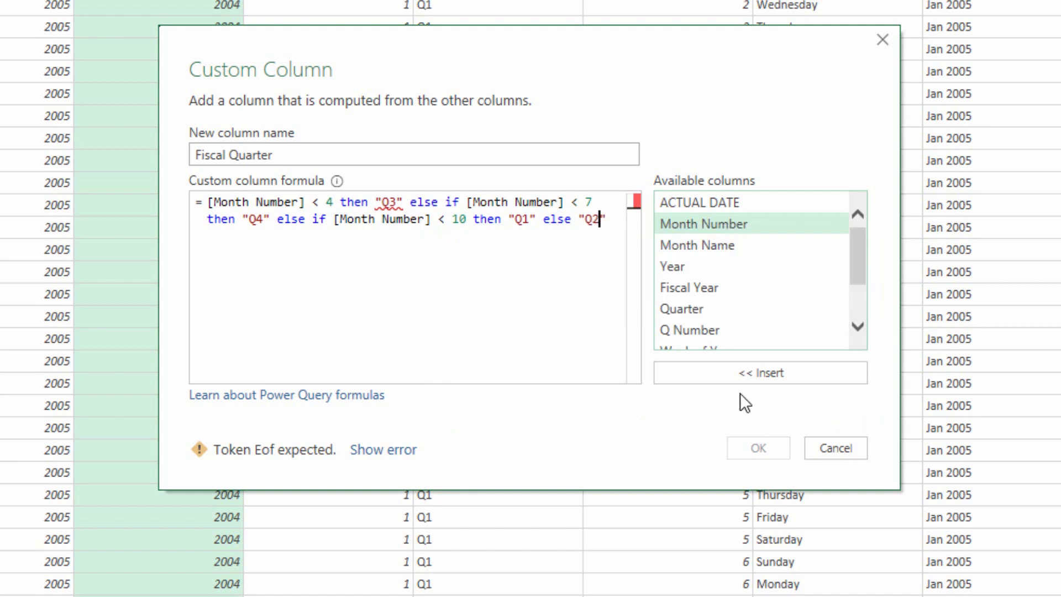
- Insert the missing if at the start of the formula and create the Fiscal Quarter column
click(619, 241)
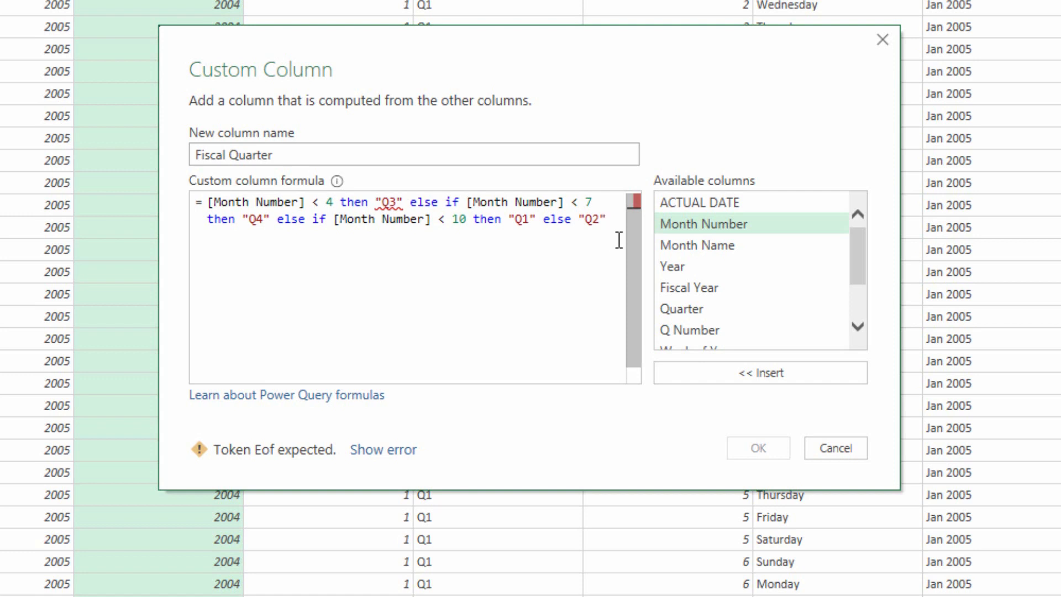
click(210, 202)
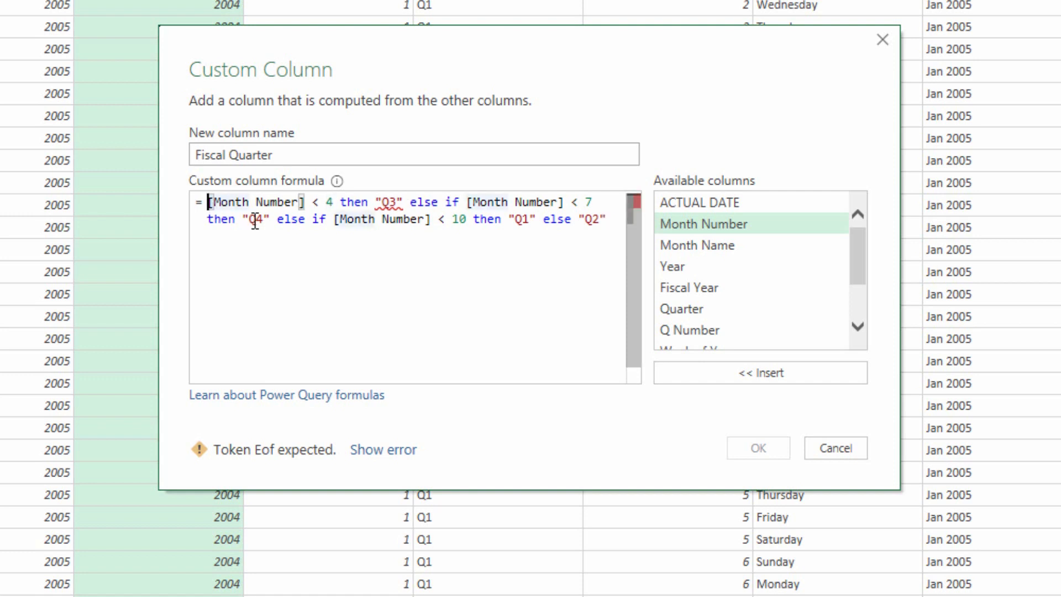
text(if)
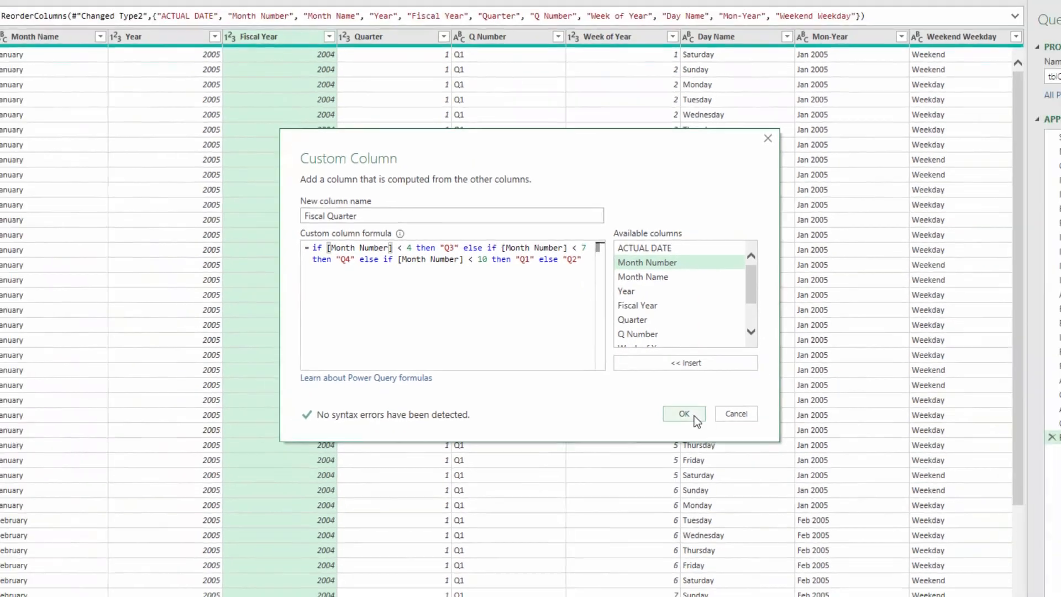
click(757, 447)
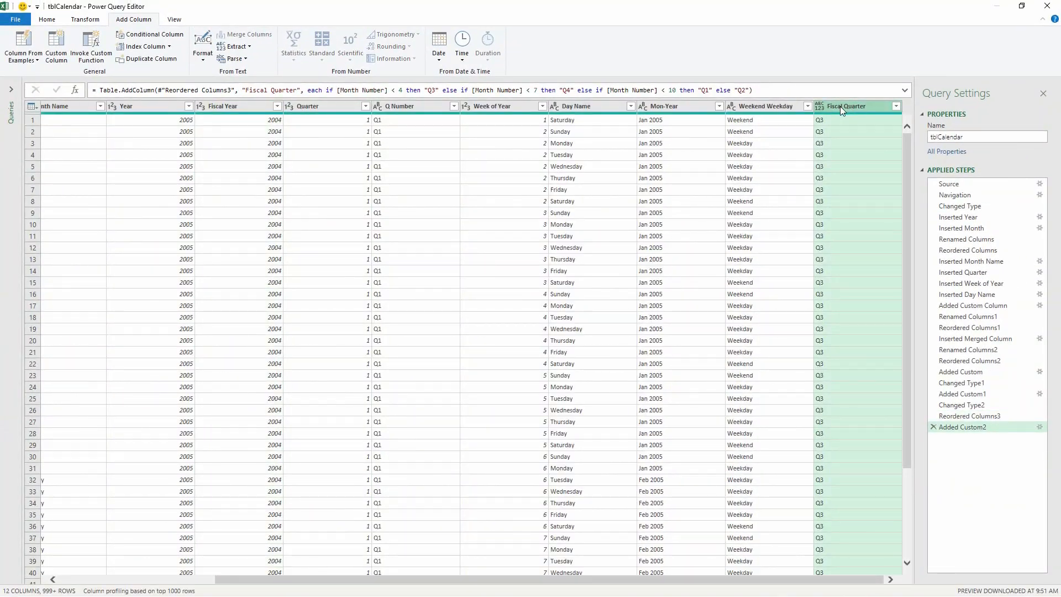
- Set the Fiscal Quarter column's data type to Text and reorder the columns so it precedes Fiscal Year and Year follows Q Number
click(822, 107)
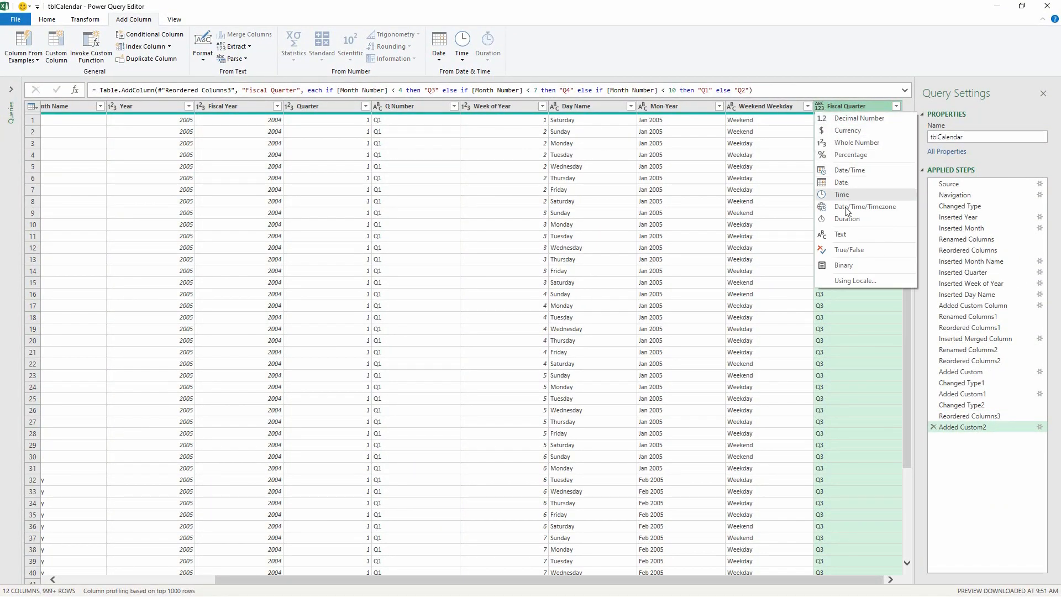
click(841, 233)
drag(863, 107, 230, 102)
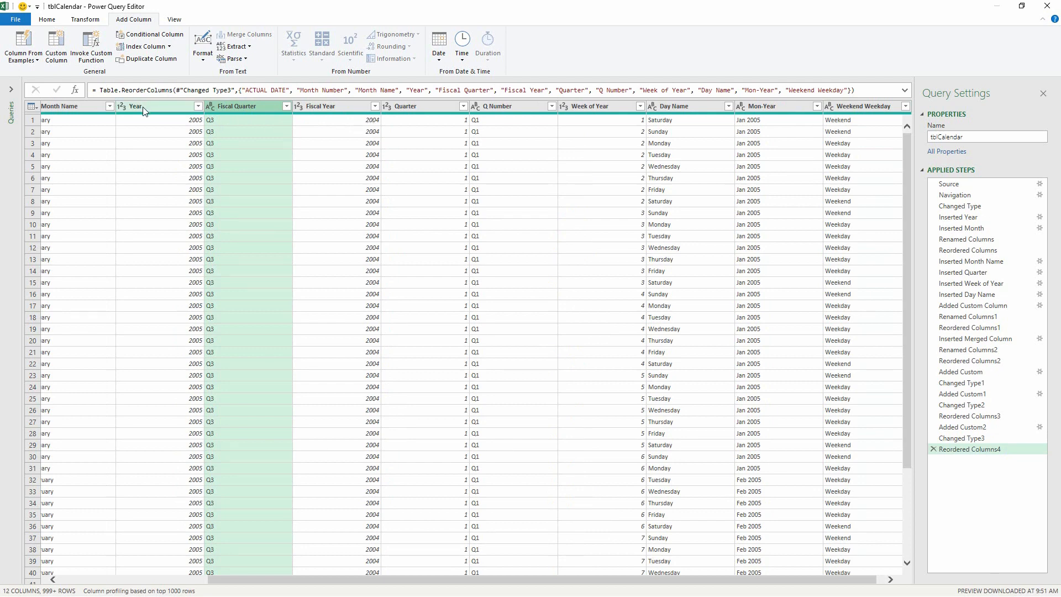
drag(143, 110, 463, 130)
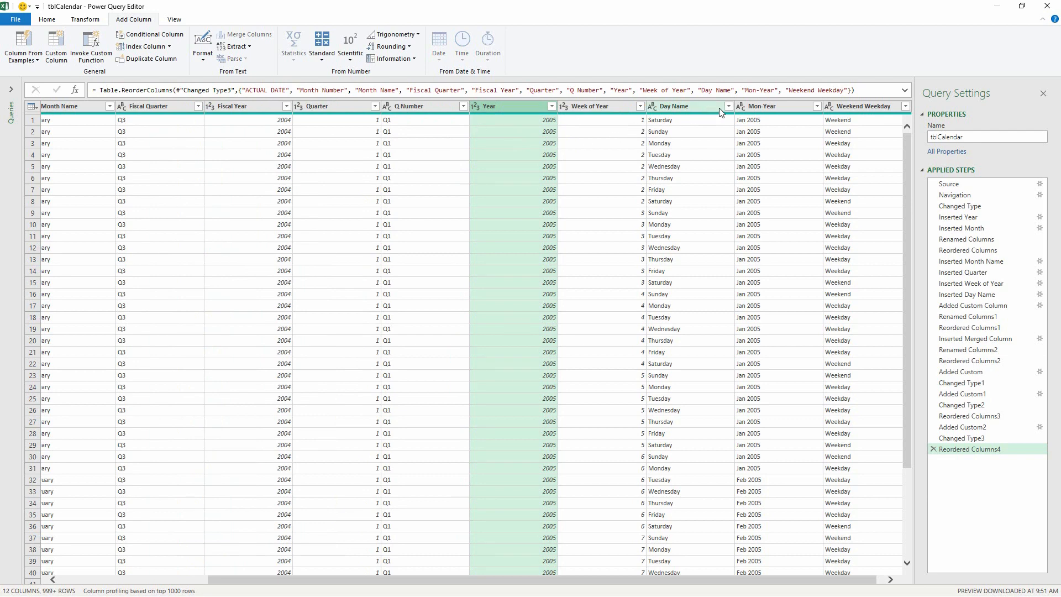
click(839, 111)
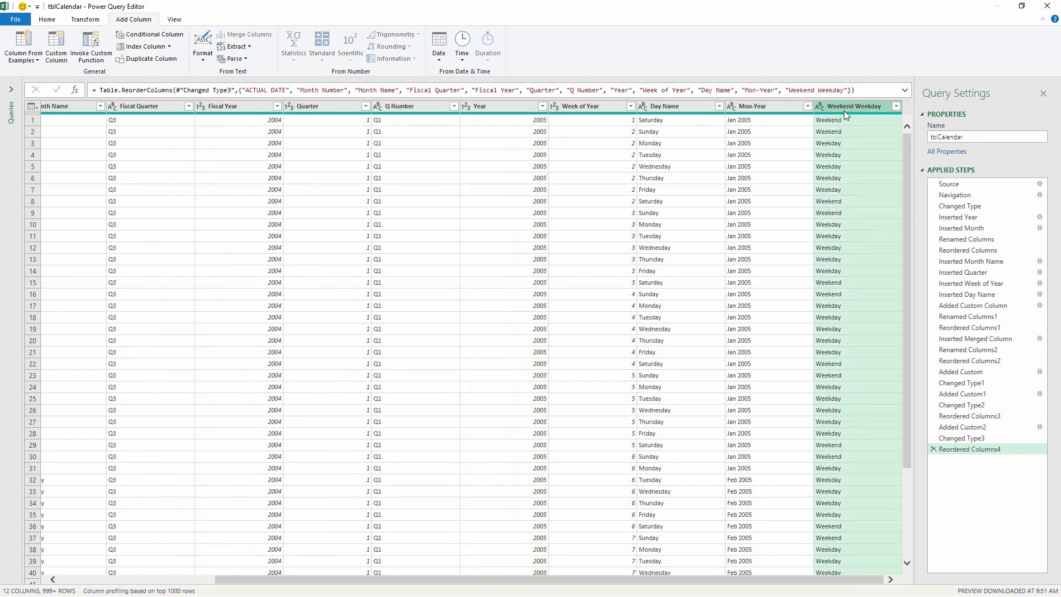
click(690, 106)
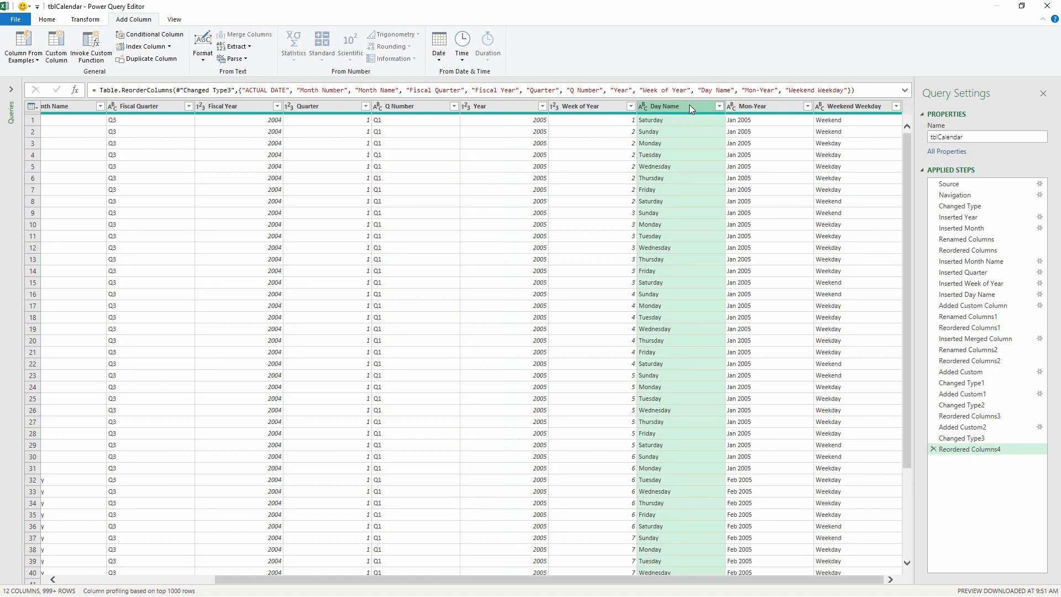
click(754, 110)
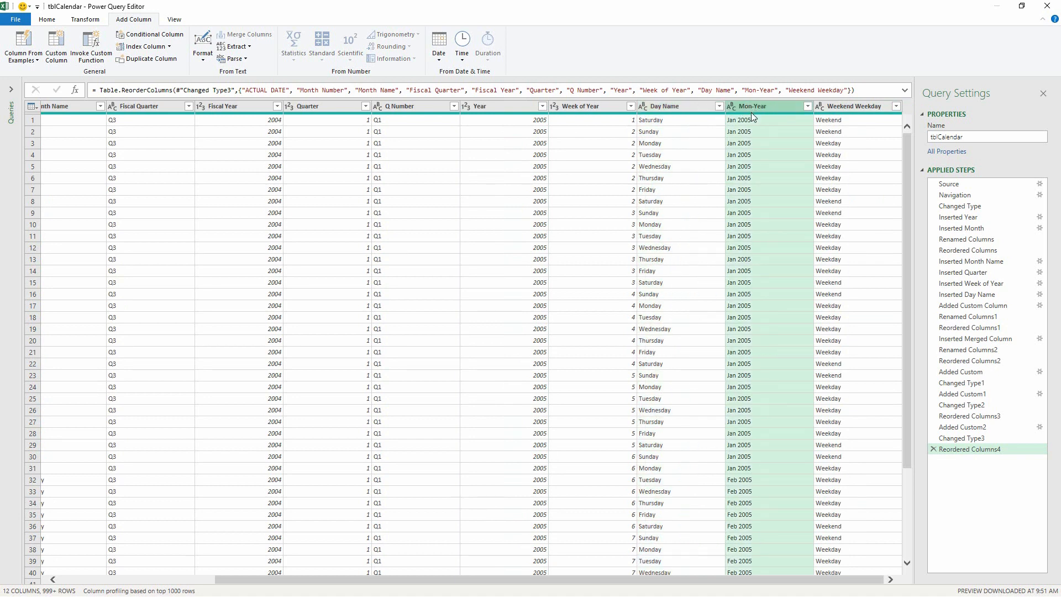
- Merge the Fiscal Quarter and Fiscal Year columns with a Space separator into a new column named FYQ
click(154, 120)
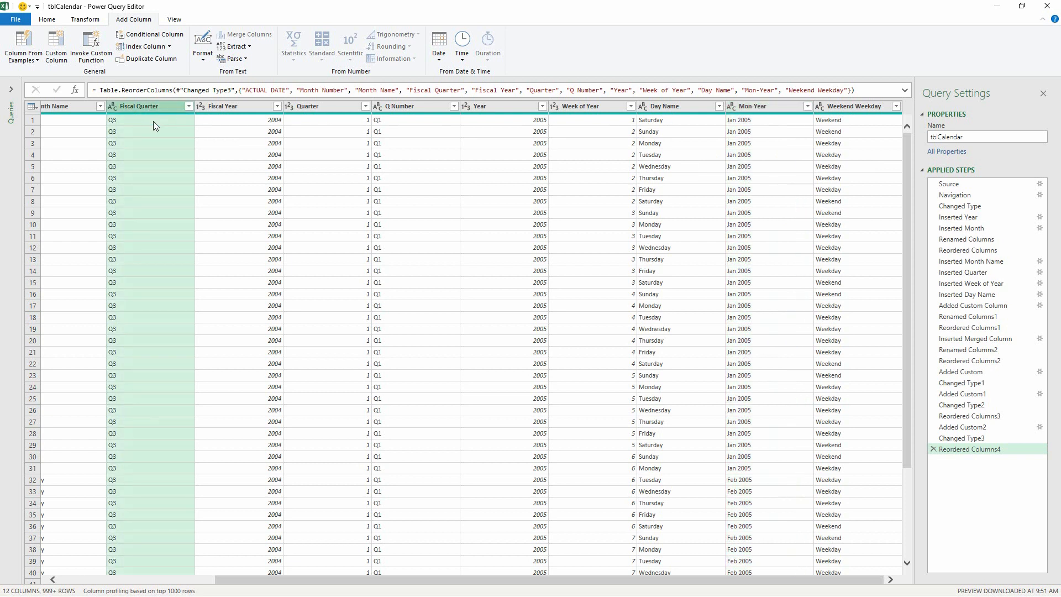
ctrl+click(236, 108)
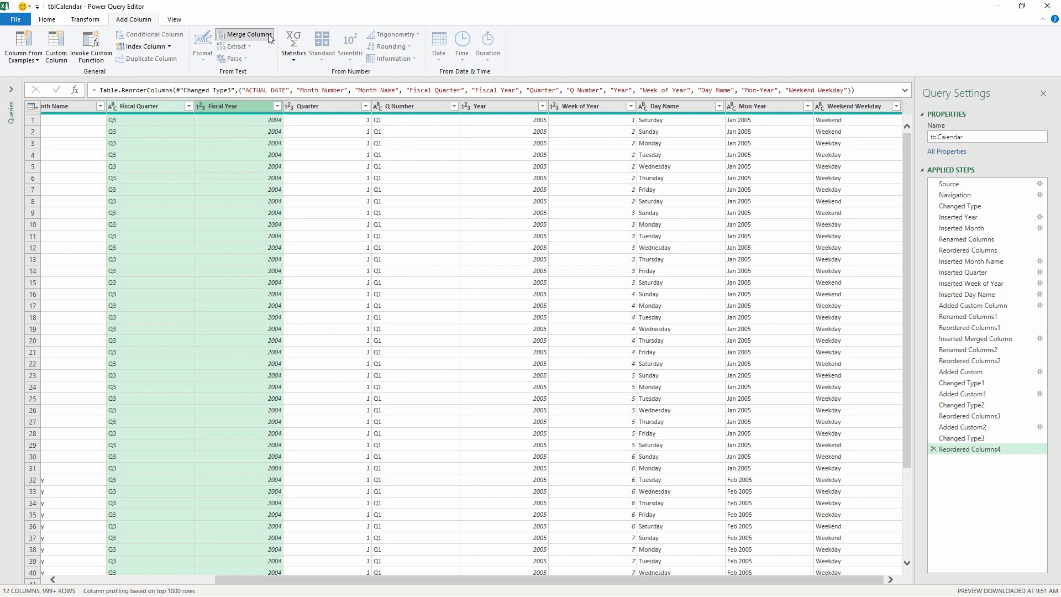
click(244, 34)
click(460, 298)
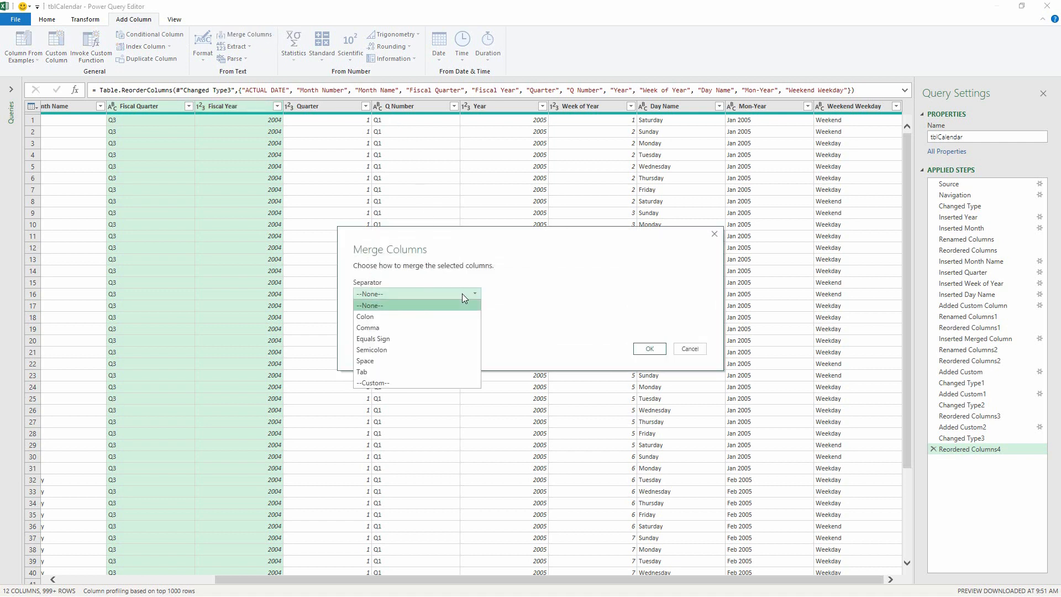
click(426, 360)
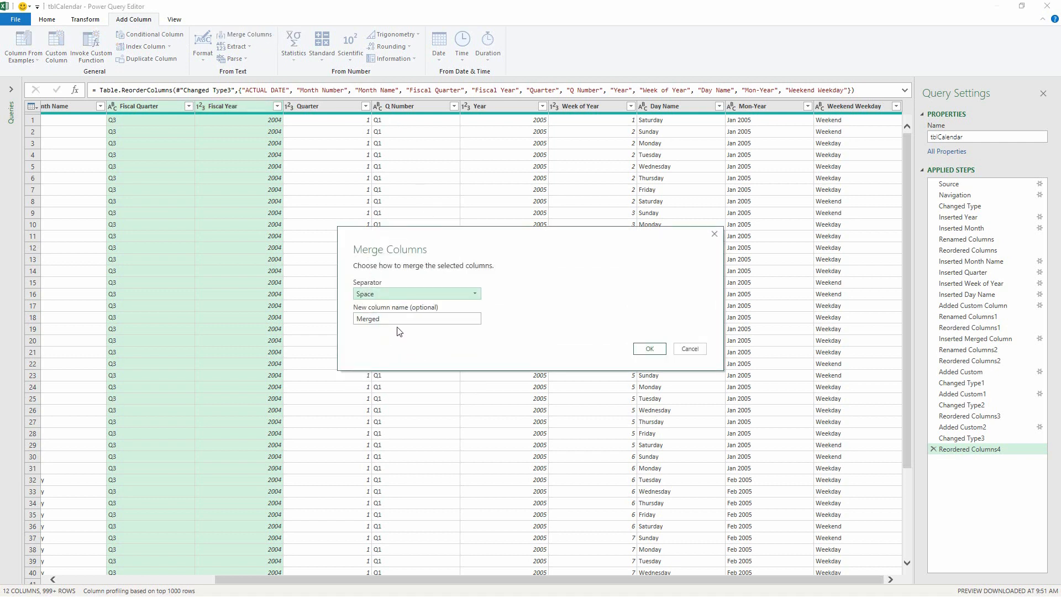
key(Tab)
text(FY)
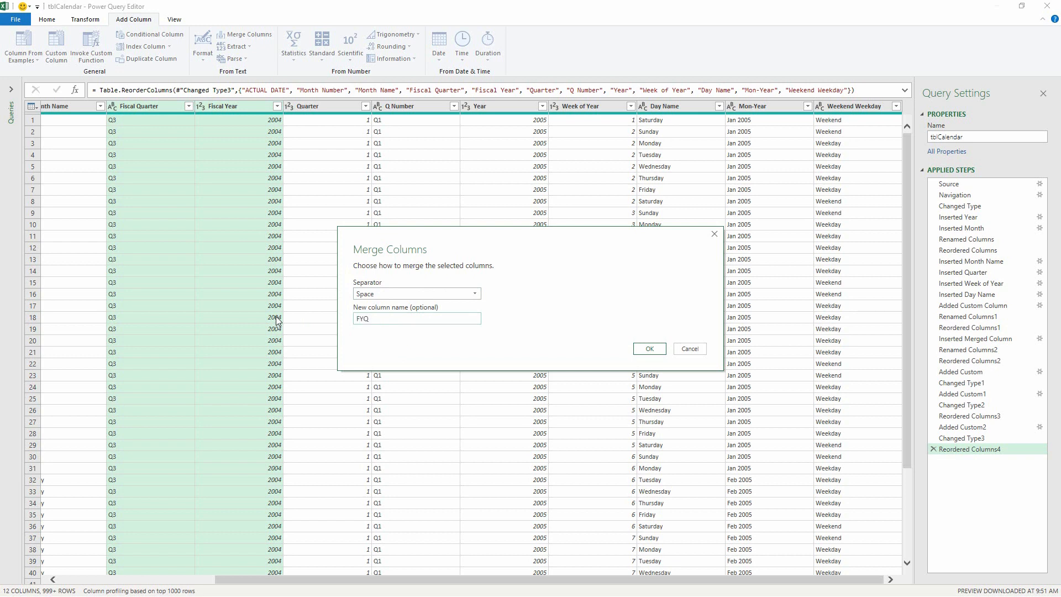
click(657, 350)
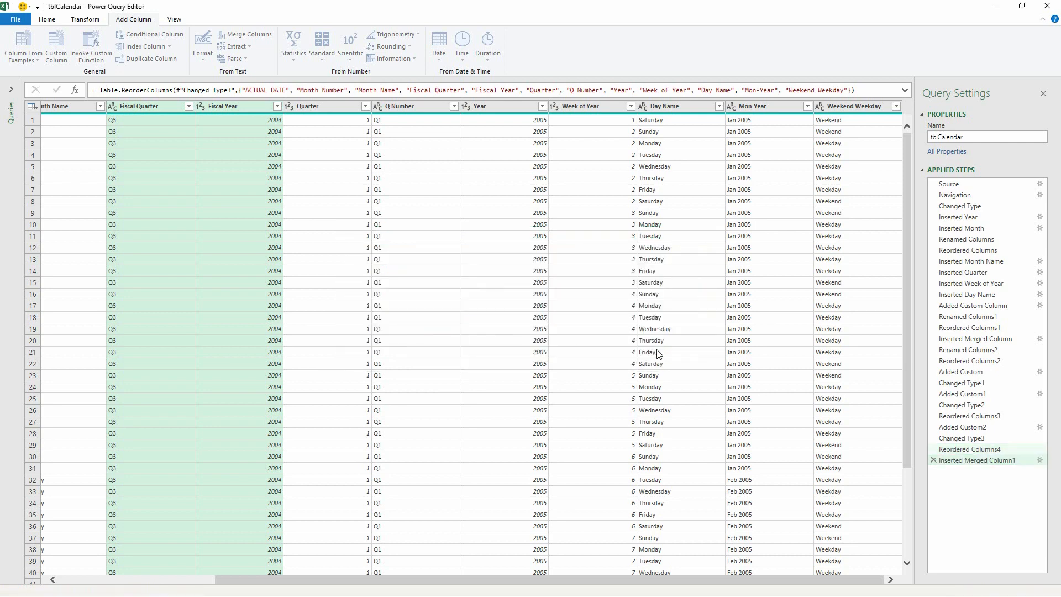
- Move the FYQ column between Fiscal Year and Quarter, and select the ACTUAL DATE column
click(836, 580)
drag(842, 113, 218, 117)
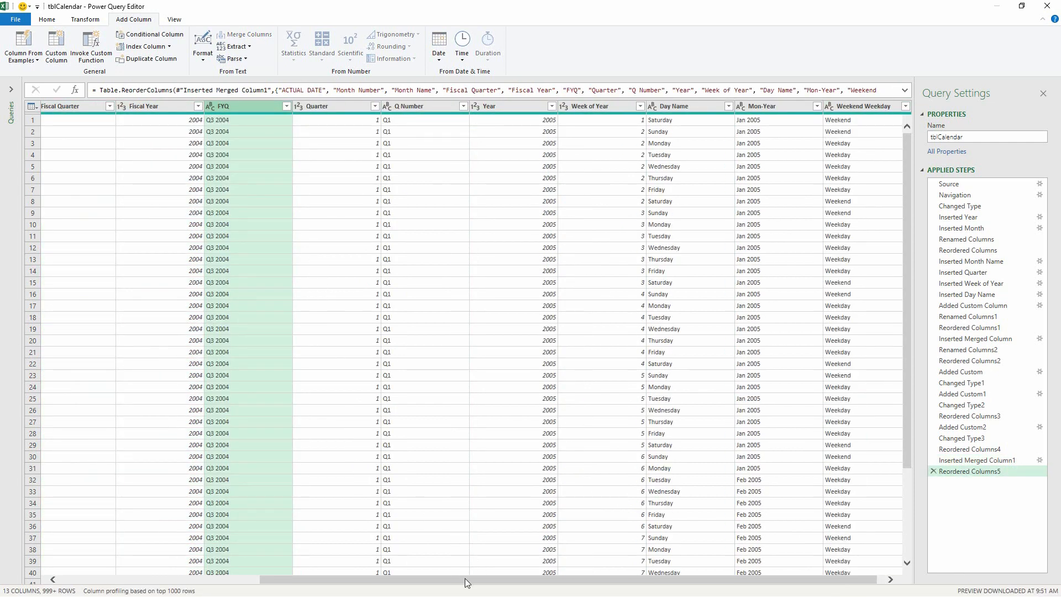
scroll(465, 578, left, 5)
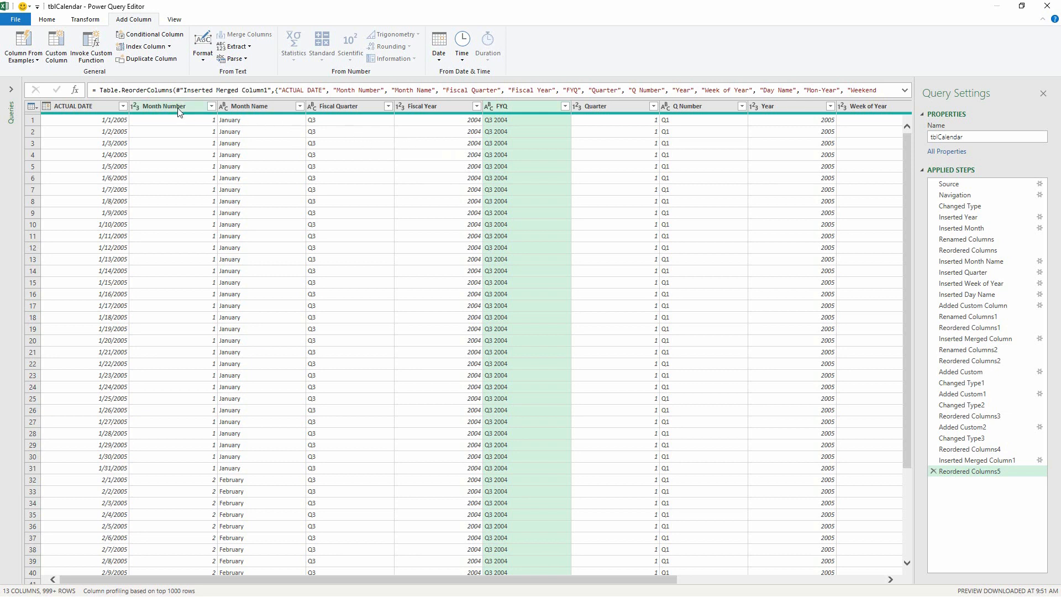
click(94, 104)
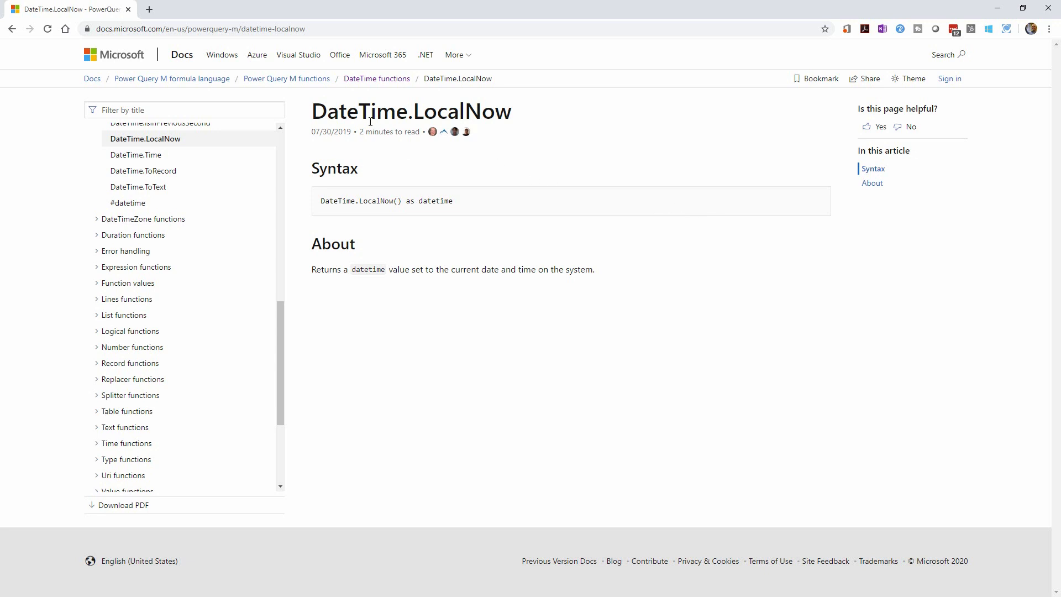
- Review the DateTime.LocalNow syntax and description in the browser's Microsoft Docs page, and restore the browser to a smaller window over the query
scroll(214, 218, up, 4)
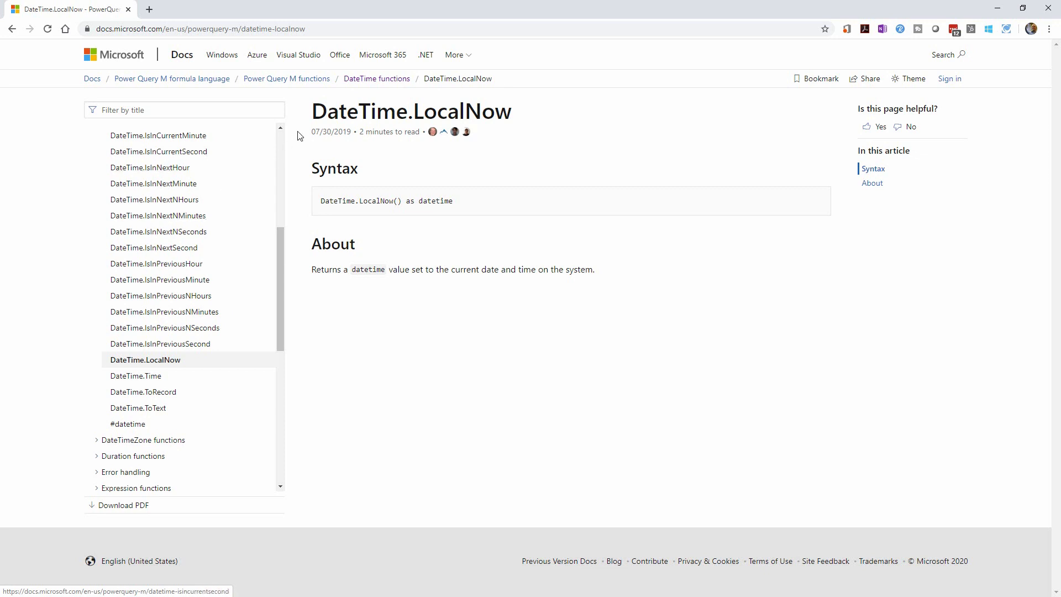
drag(312, 114, 514, 116)
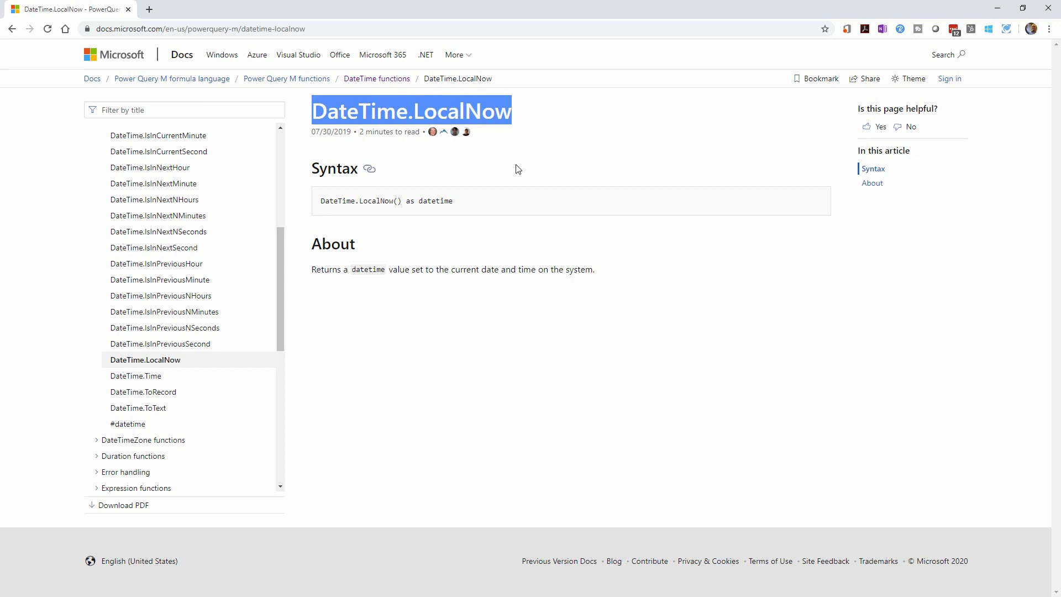
click(501, 176)
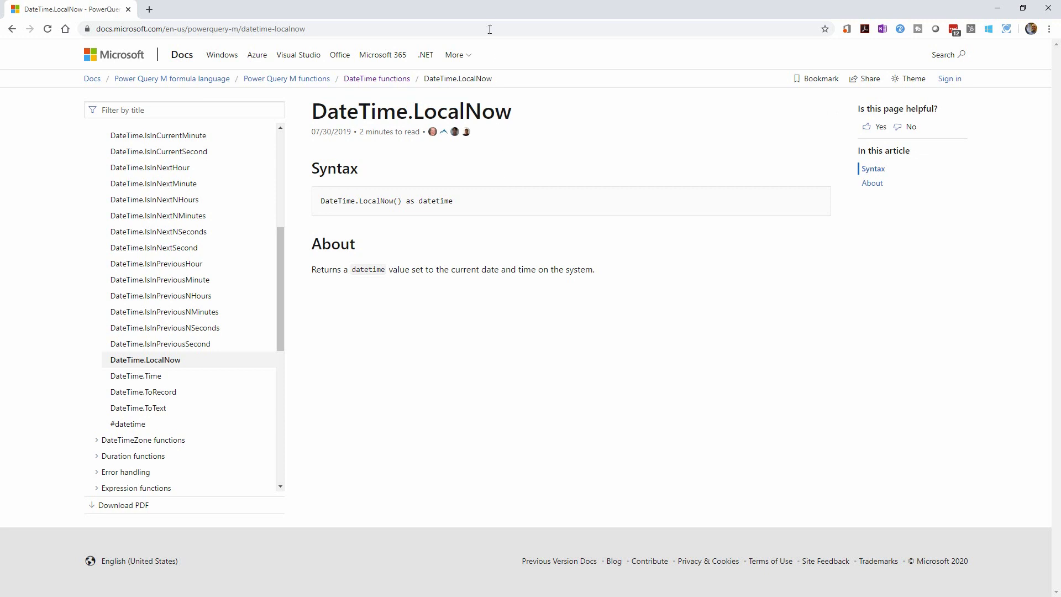
drag(492, 8, 499, 31)
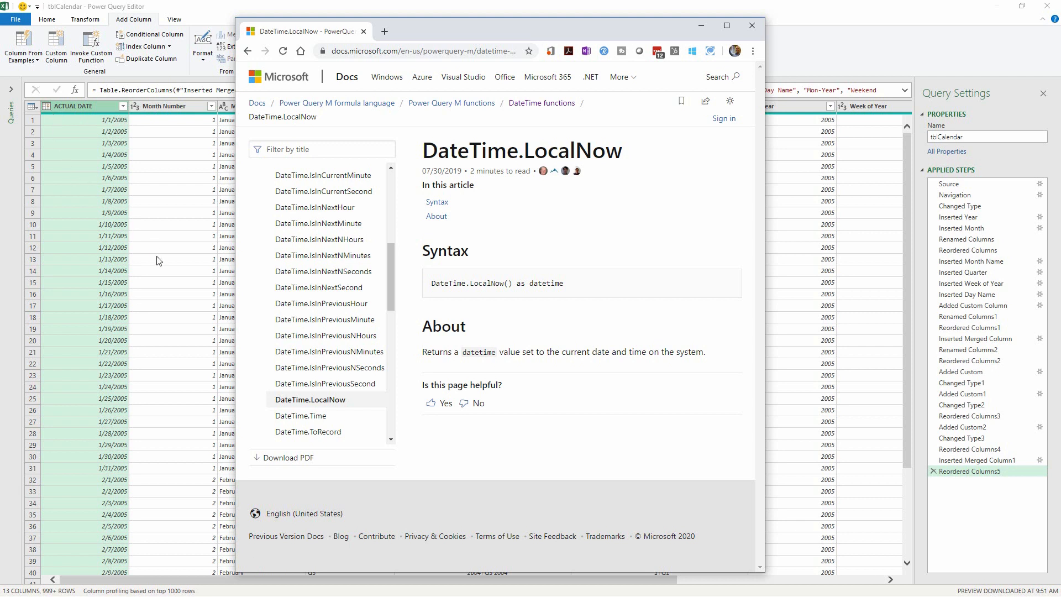
- Review the DateTime.Date syntax and example in the Microsoft Docs page, and minimize the browser to return to the tblCalendar query
drag(391, 290, 393, 235)
click(307, 266)
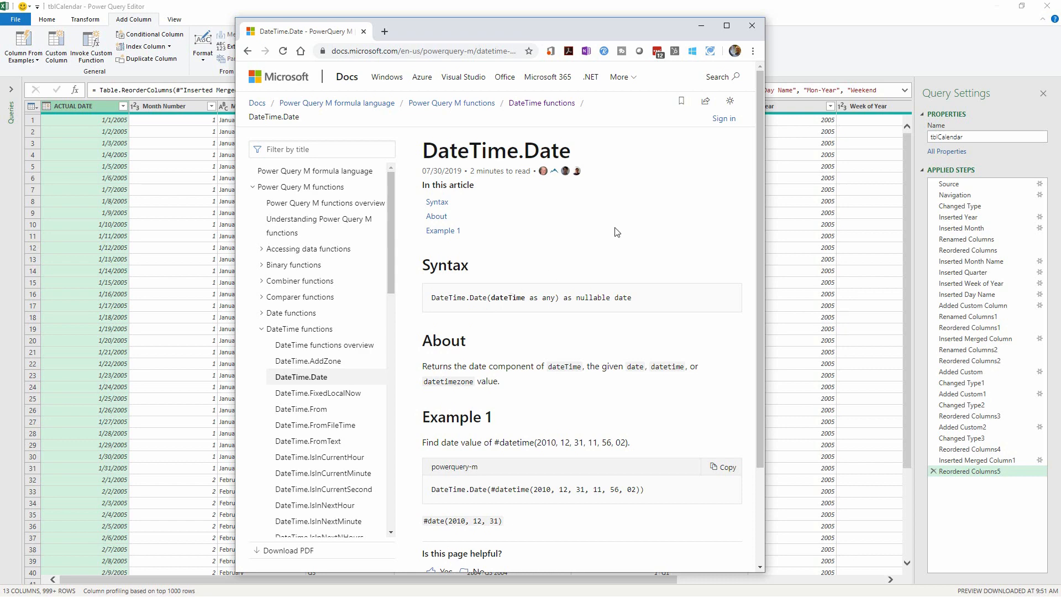
click(707, 27)
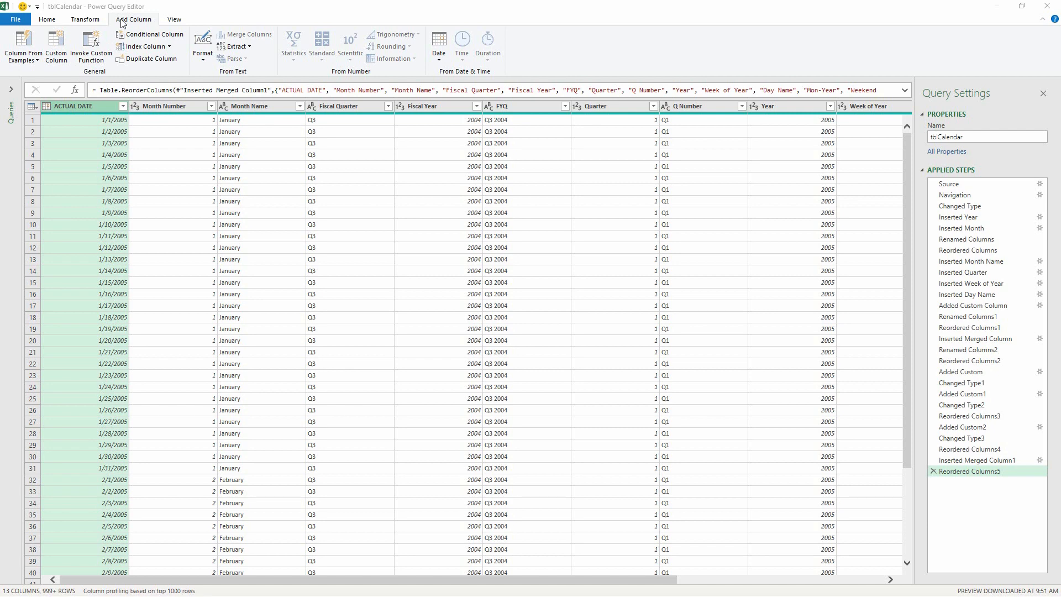
- Start a custom column named Past Future with a formula beginning if [ACTUAL DATE] <
click(58, 57)
click(57, 61)
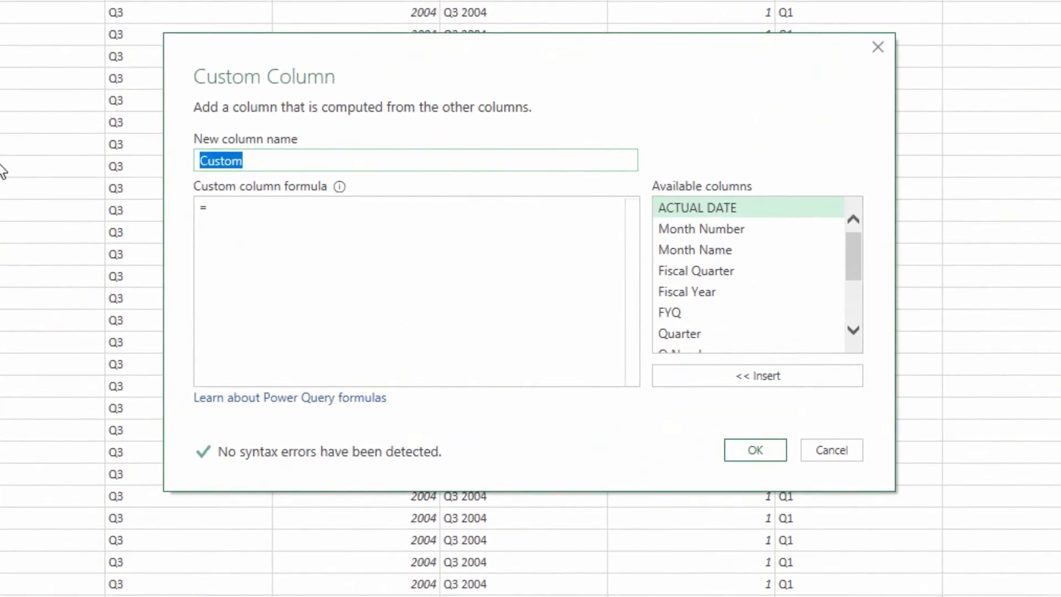
text(Past Future)
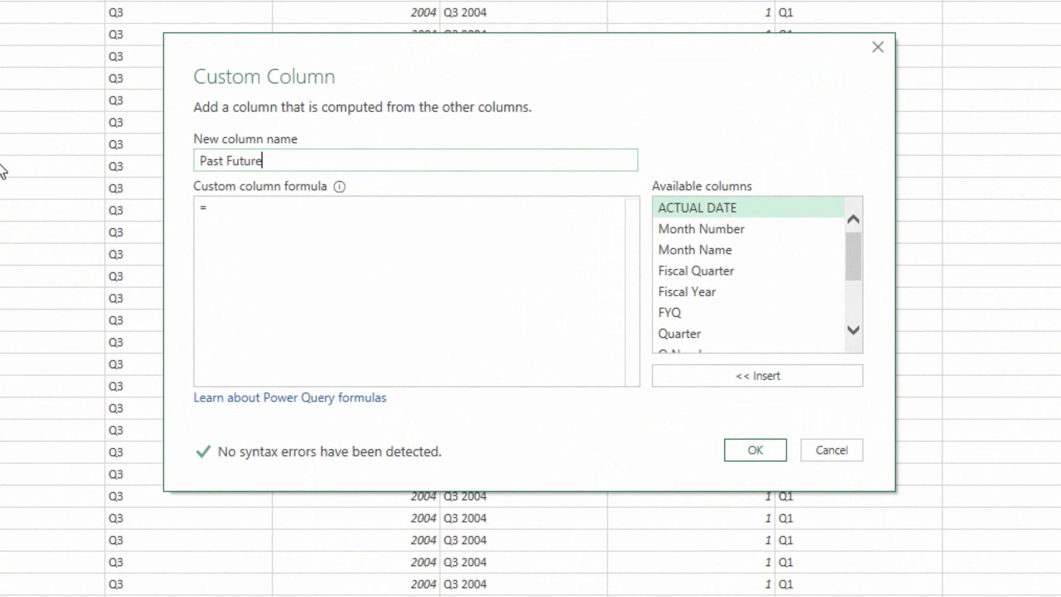
key(Tab)
text(if)
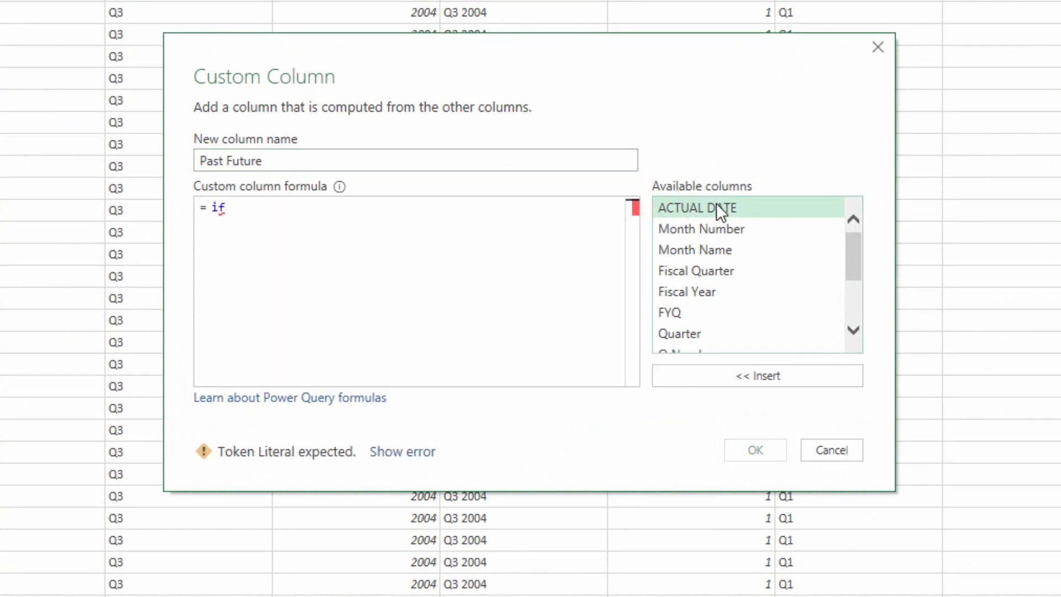
double_click(716, 203)
text(< )
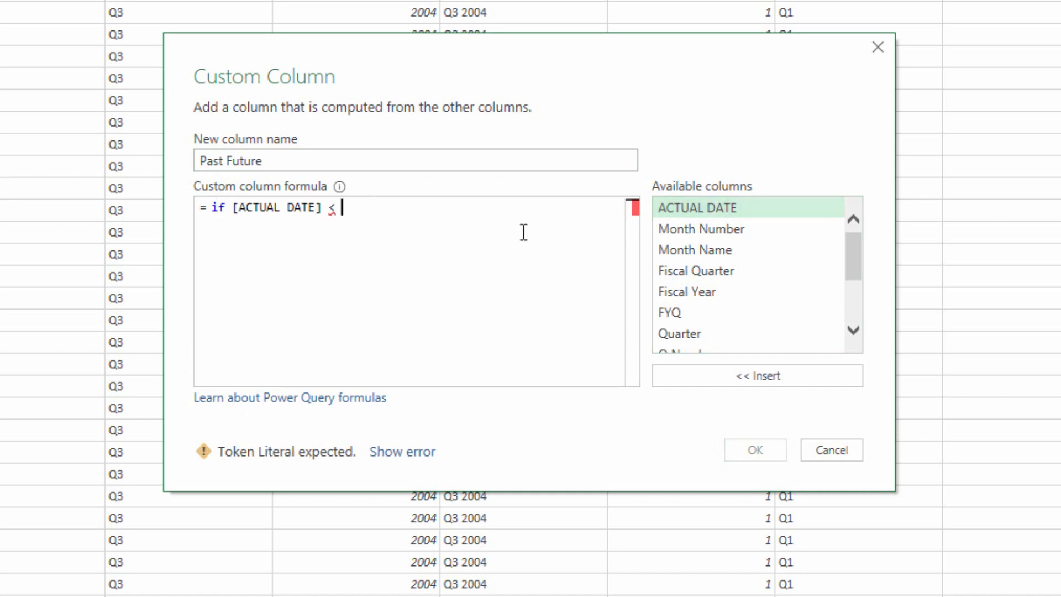
- Complete the formula's comparison with today's date as DateTime.Date(DateTime.LocalNow())
text(Da)
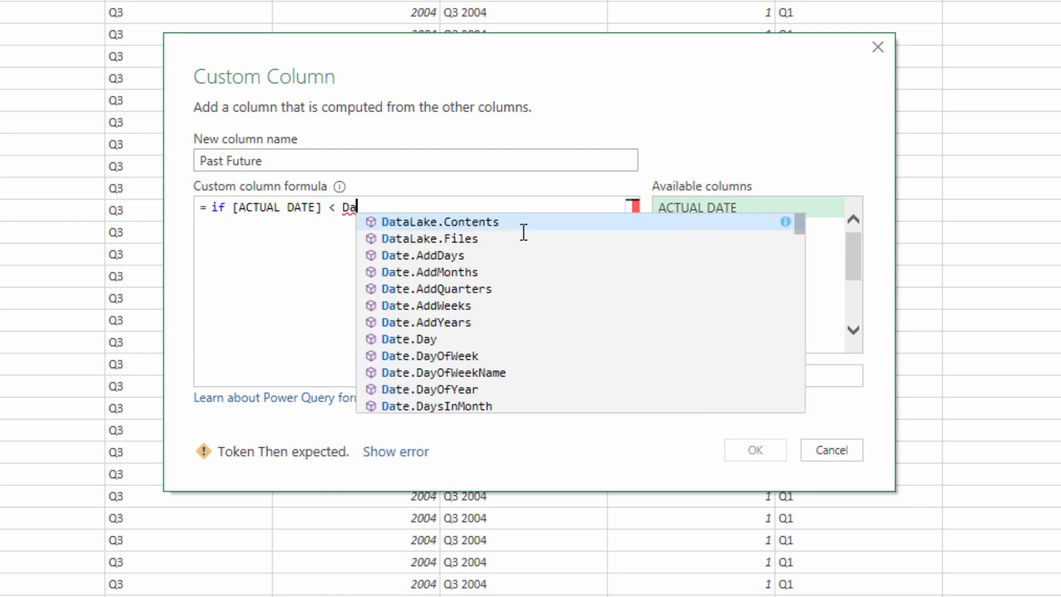
text(teTime.)
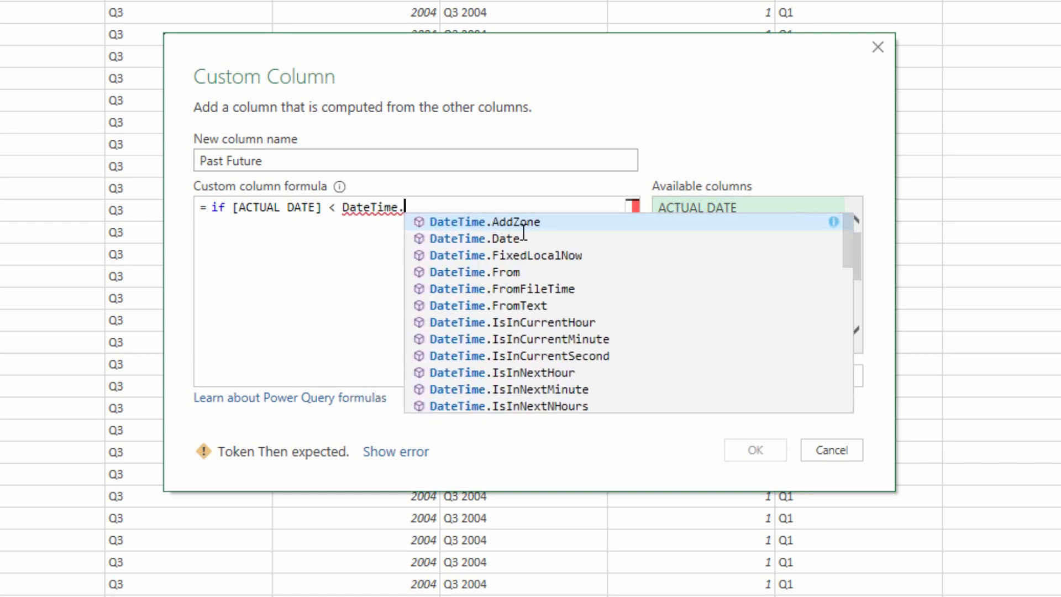
text(Date()
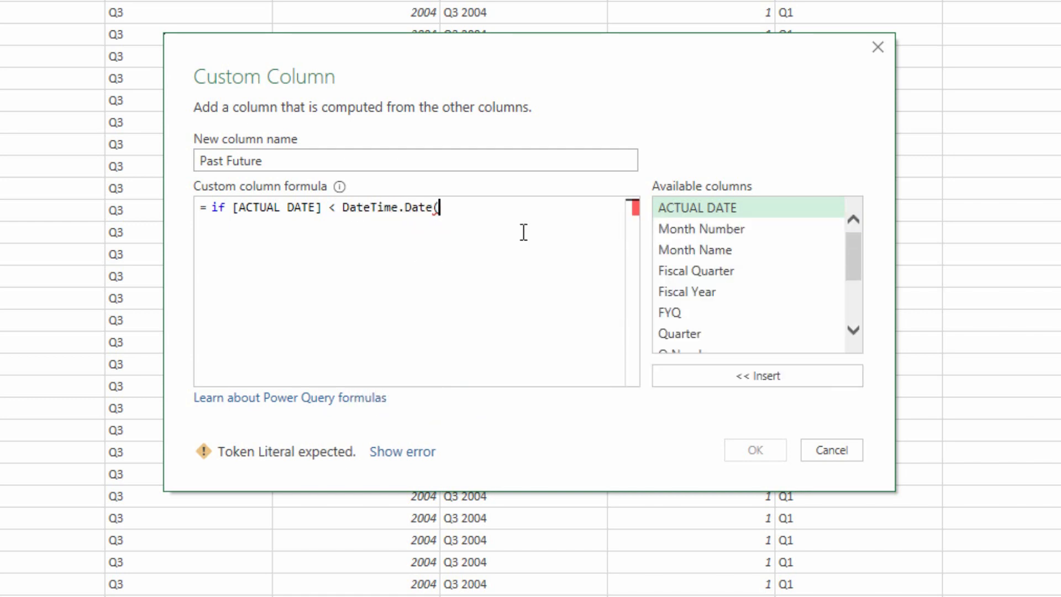
text(DateTim)
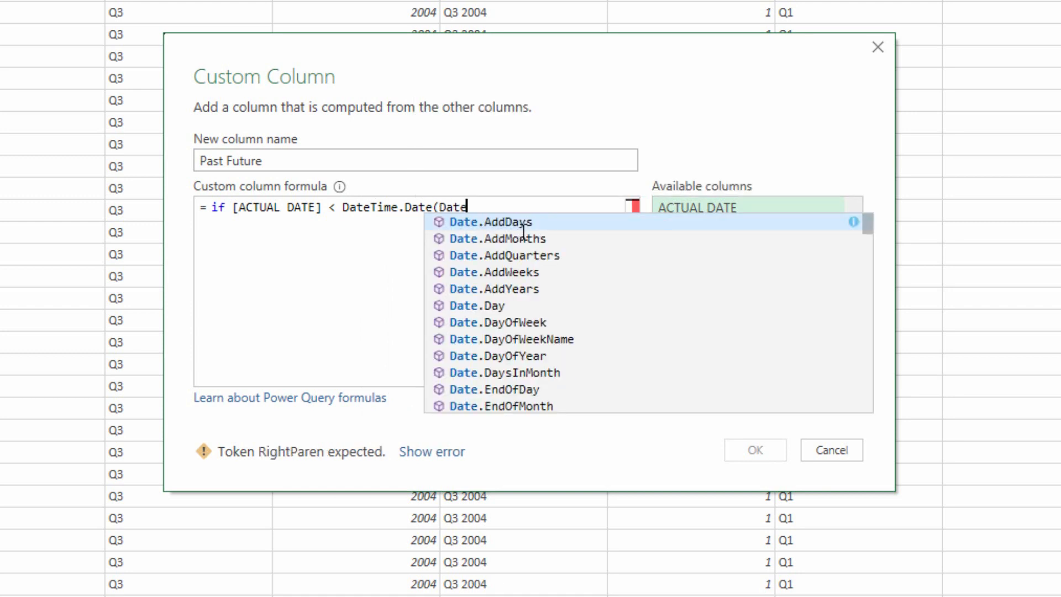
text(e.L)
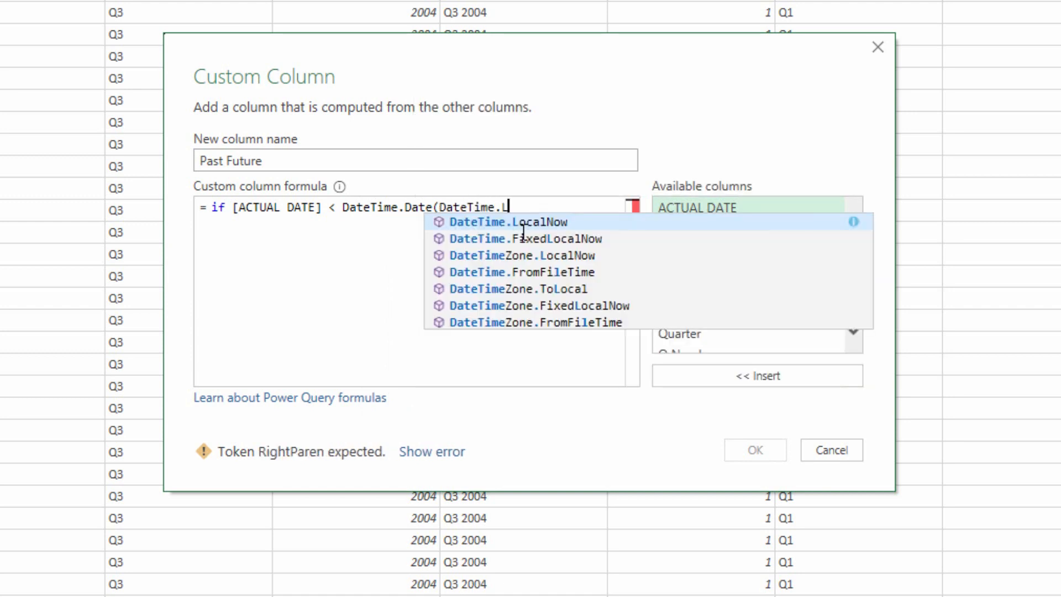
text(ocalNow())
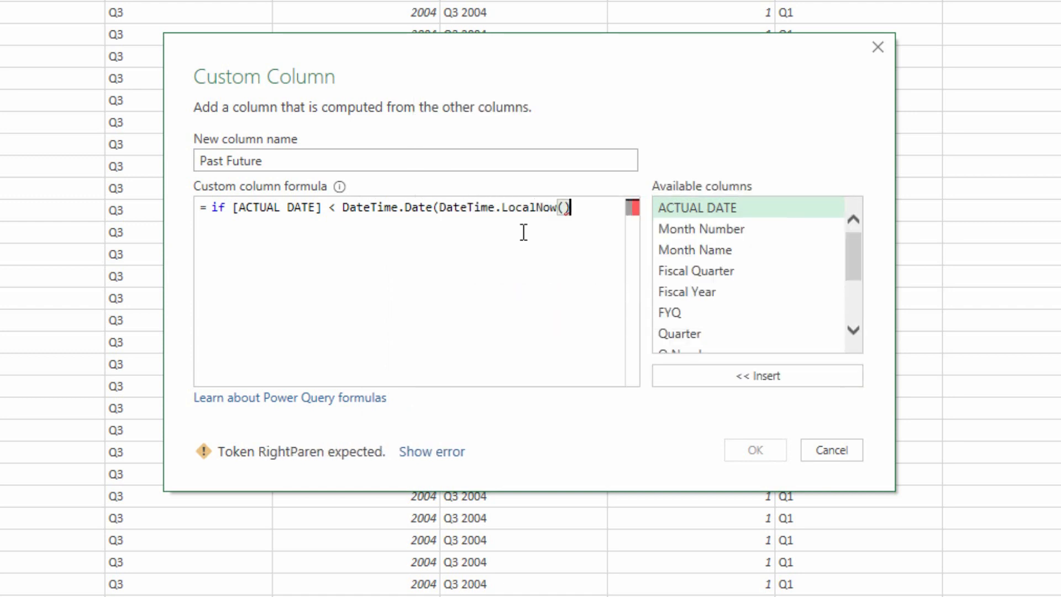
text())
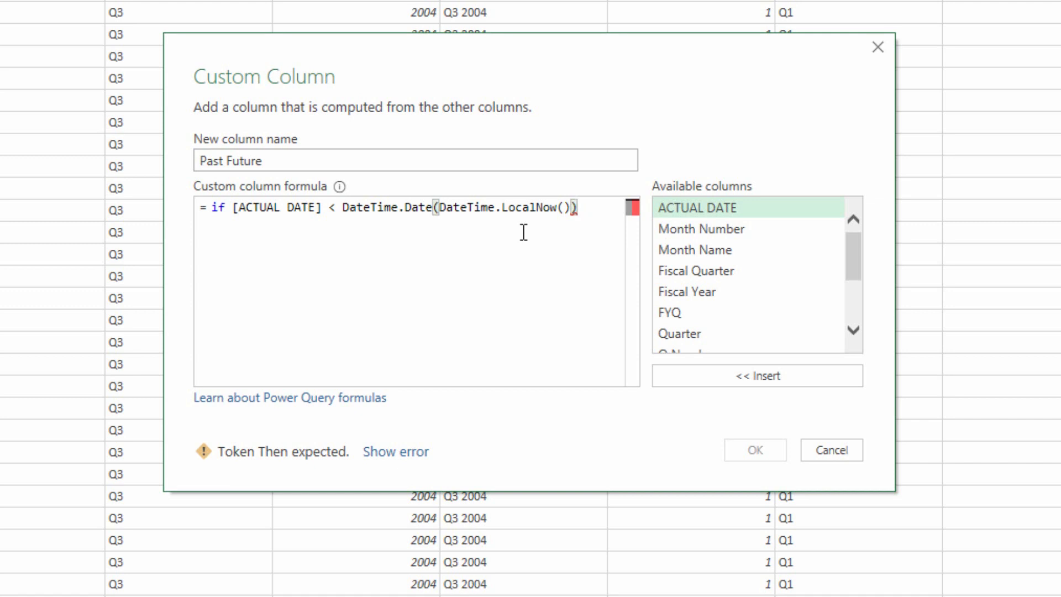
- Finish the formula with then "Past" else "Future" and create the Past Future column
text(then)
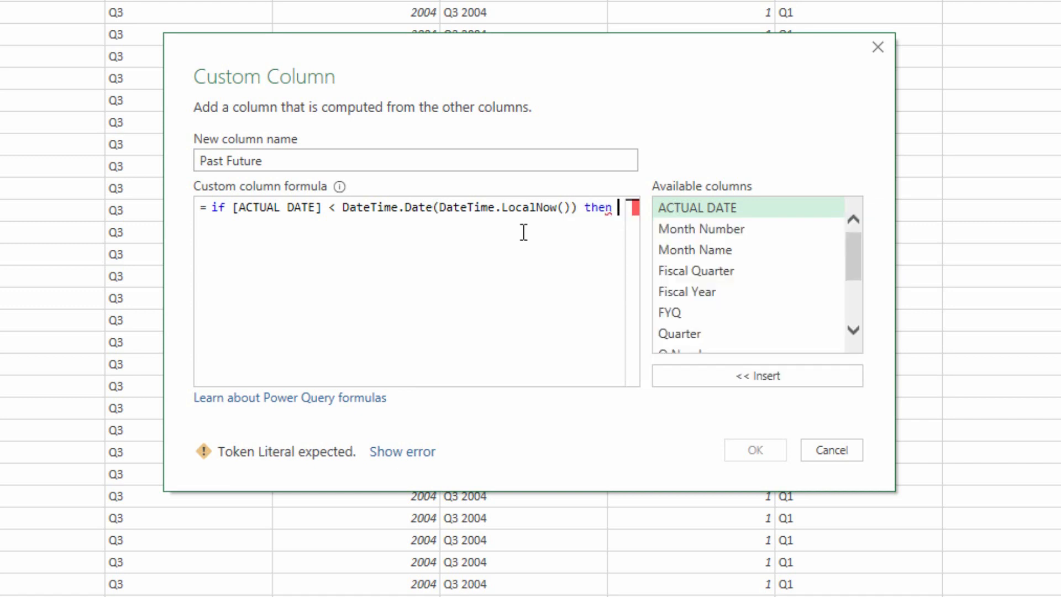
key(Return)
text("Past")
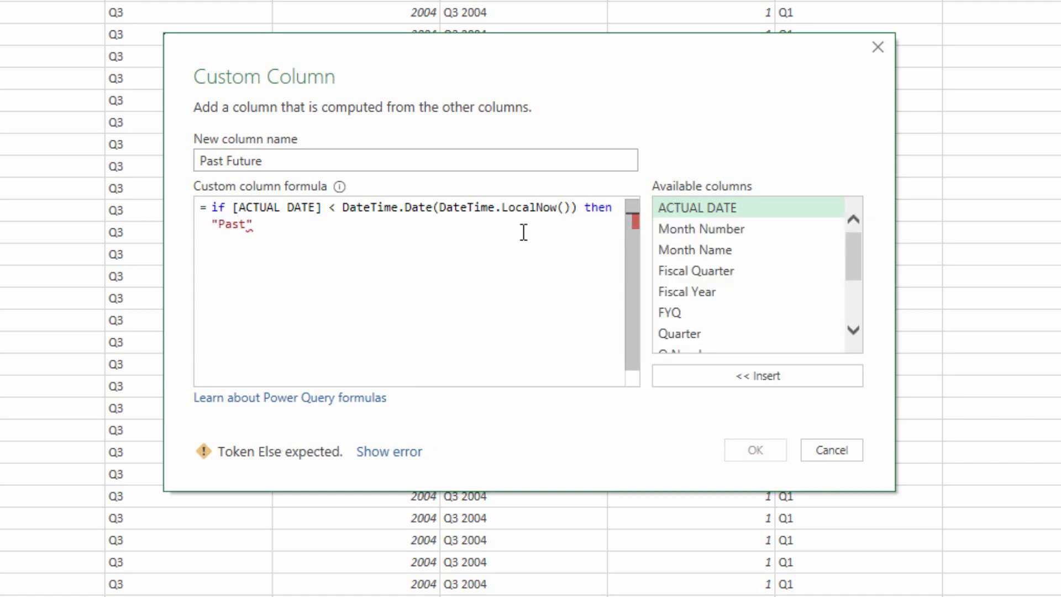
text( else )
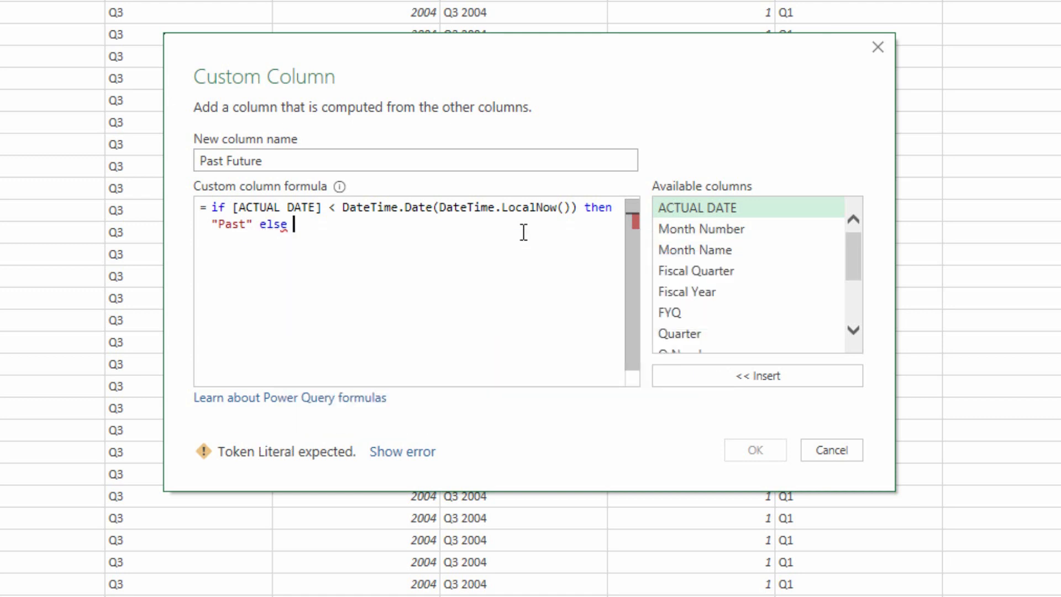
text("Future)
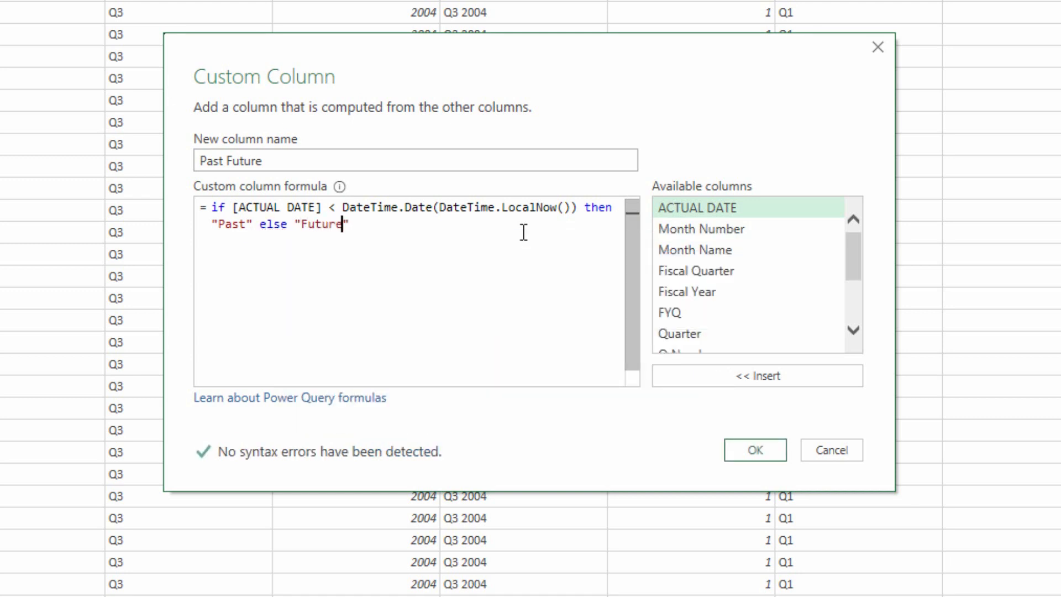
click(755, 449)
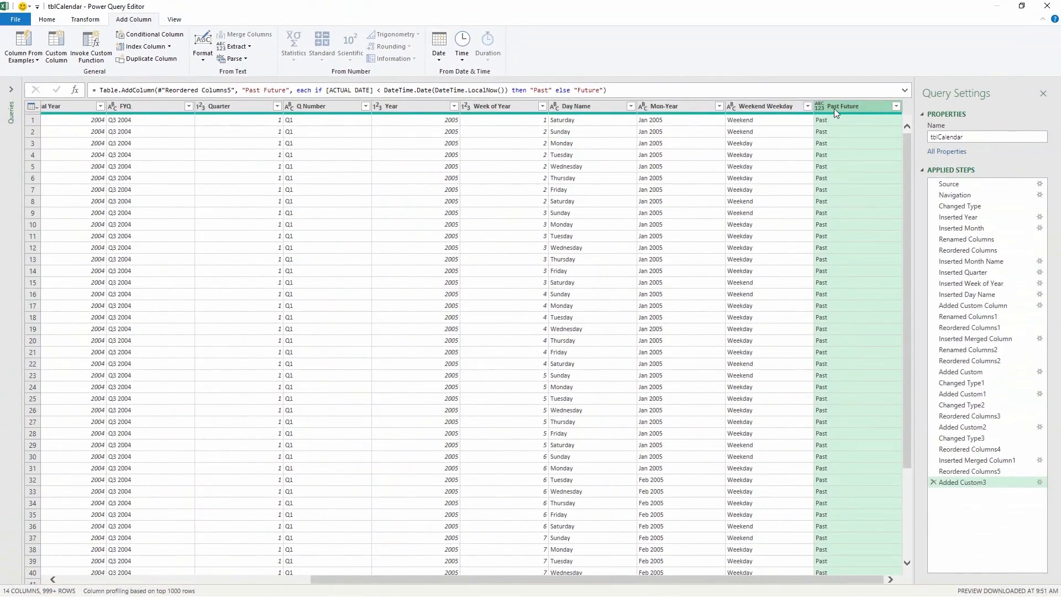
- Set the Past Future column's data type to Text and move it directly after ACTUAL DATE
click(820, 110)
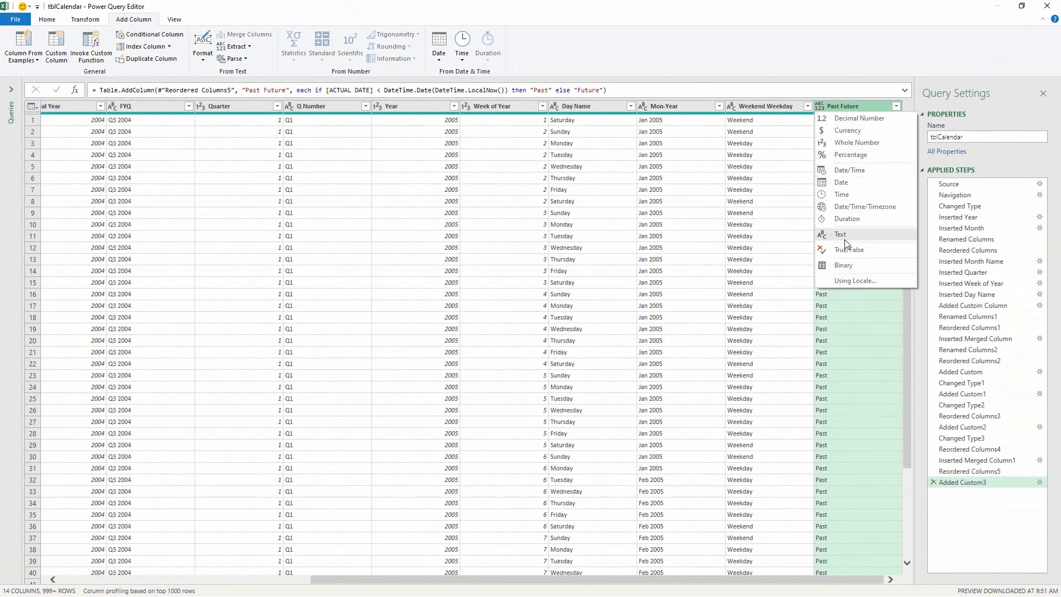
click(839, 232)
drag(854, 106, 100, 107)
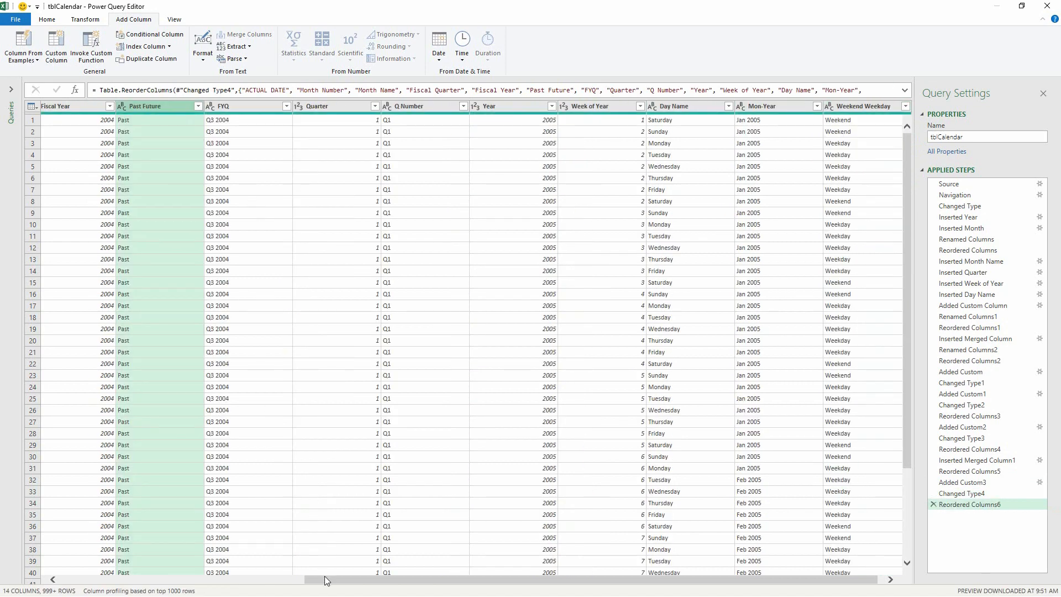
drag(330, 579, 61, 587)
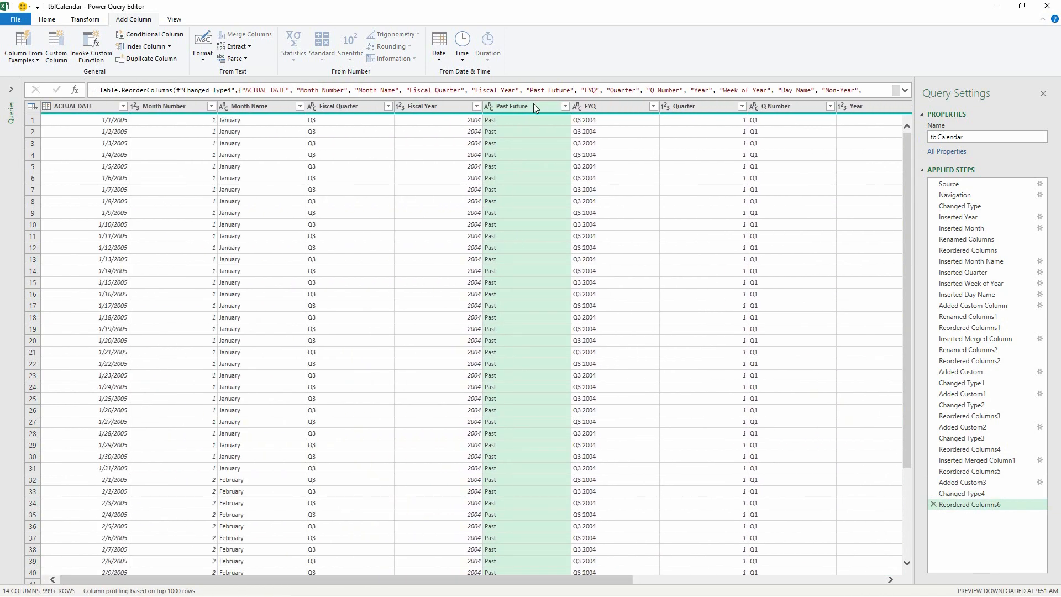
drag(532, 104, 119, 95)
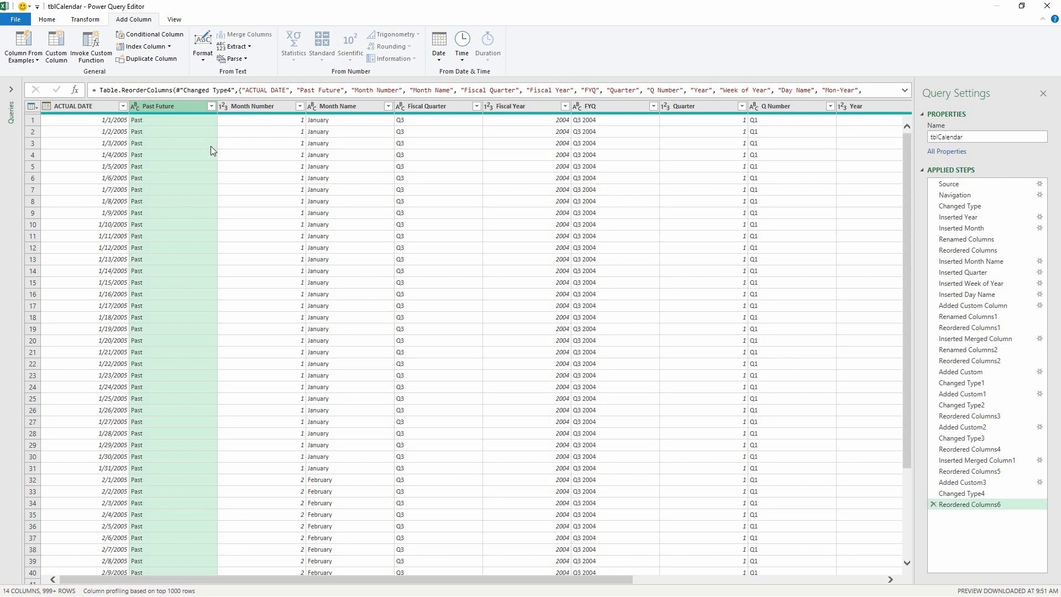
- Close the query editor and load the updated tblCalendar query into the workbook
click(47, 20)
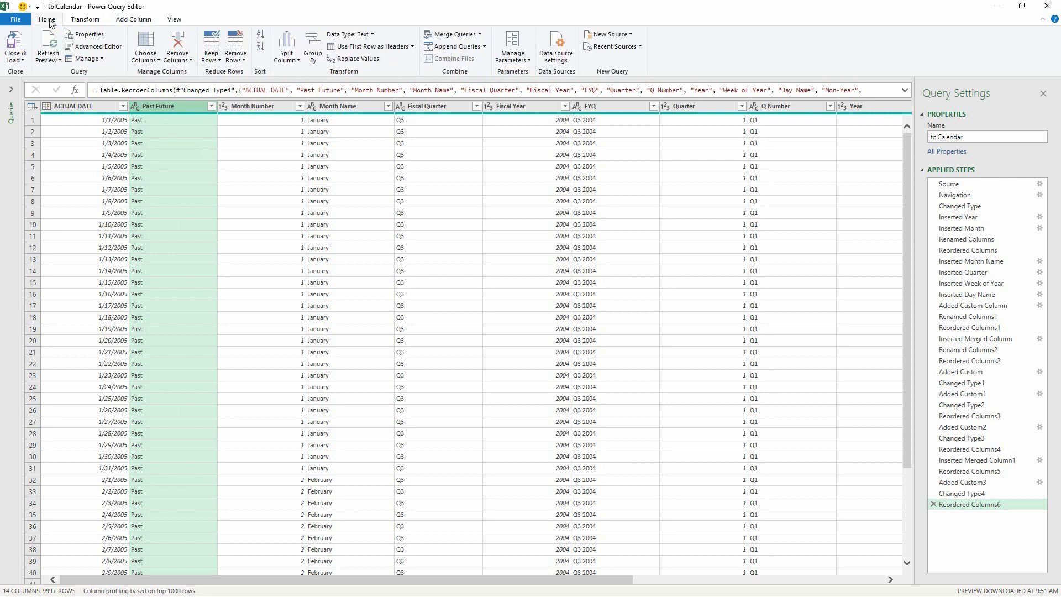
click(15, 44)
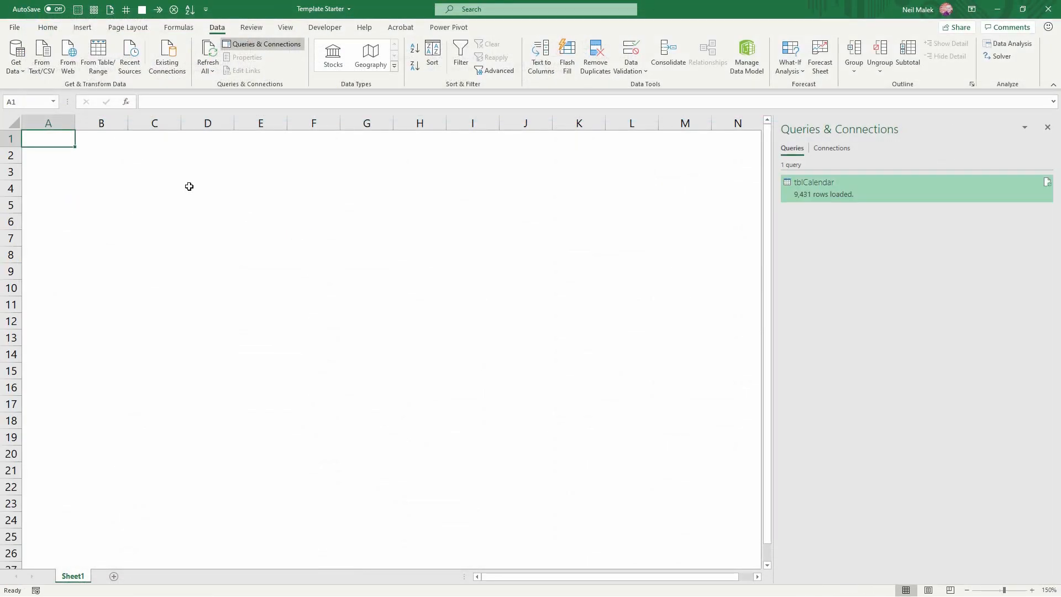
- Start saving a copy of the workbook with Excel Template (*.xltx) as the file type
click(21, 27)
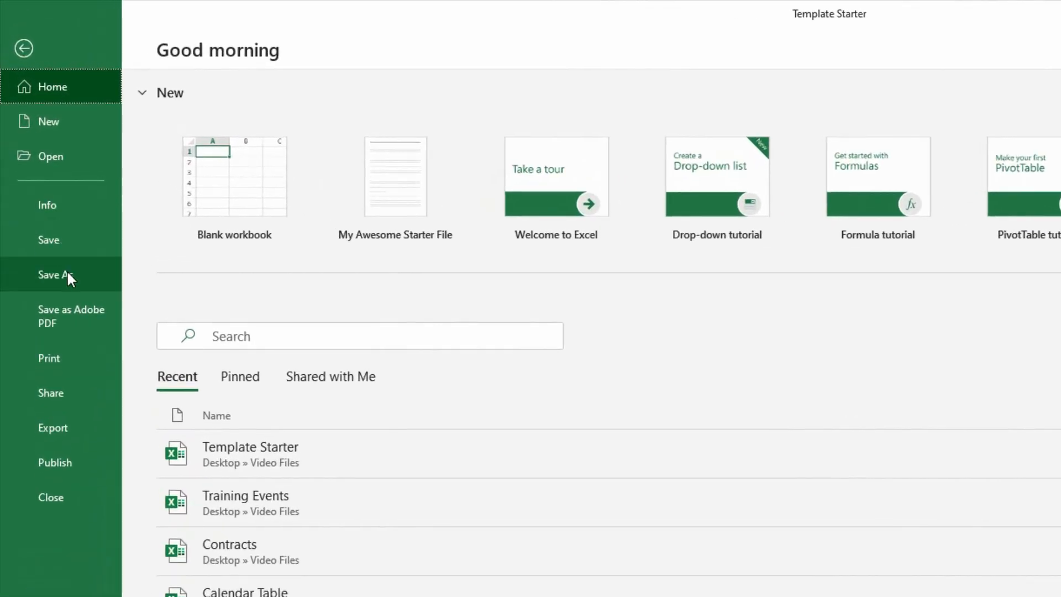
click(68, 272)
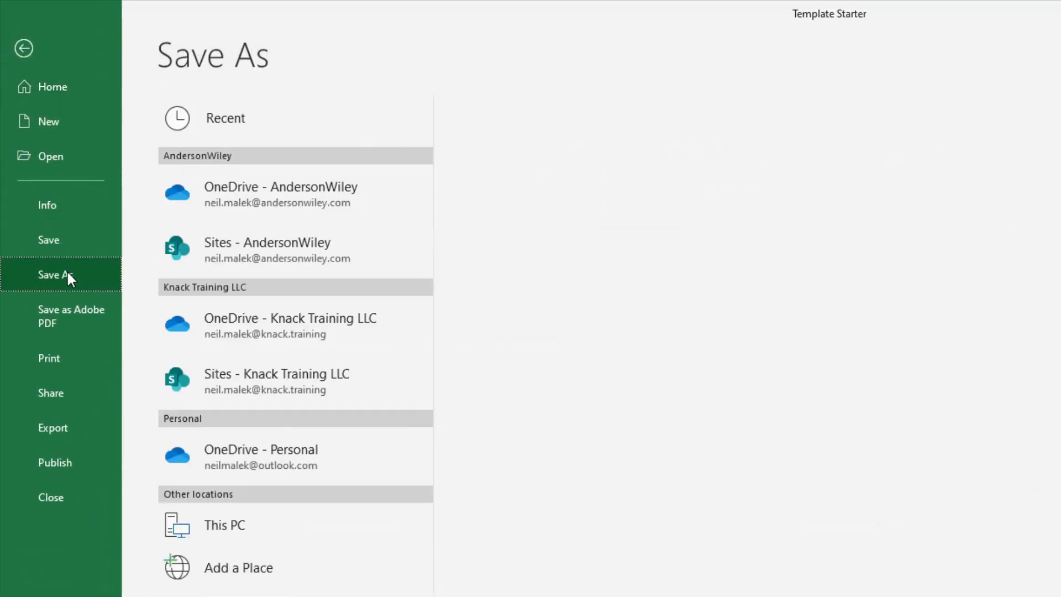
click(526, 151)
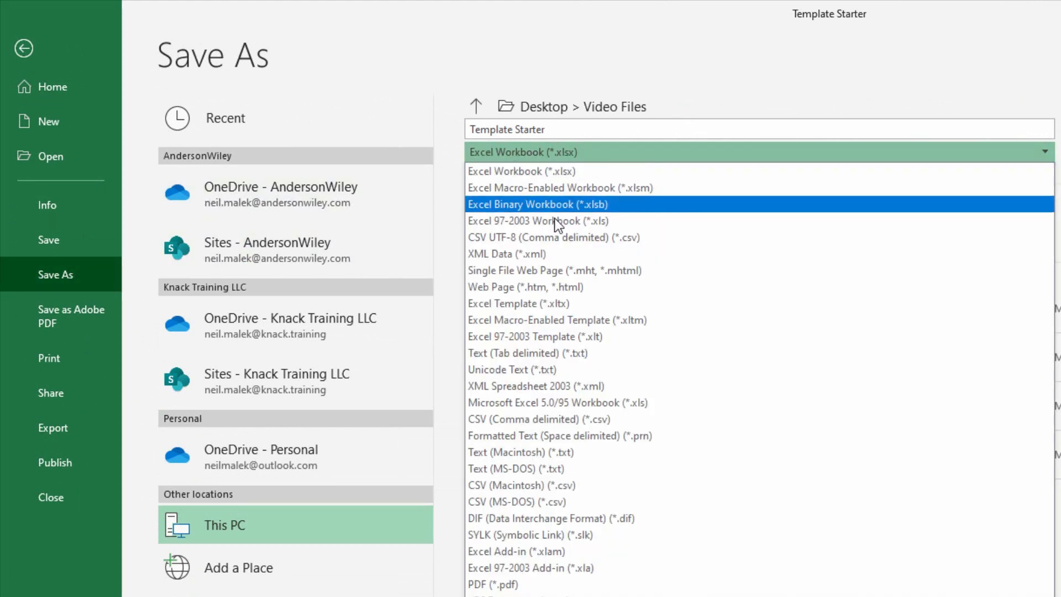
click(566, 306)
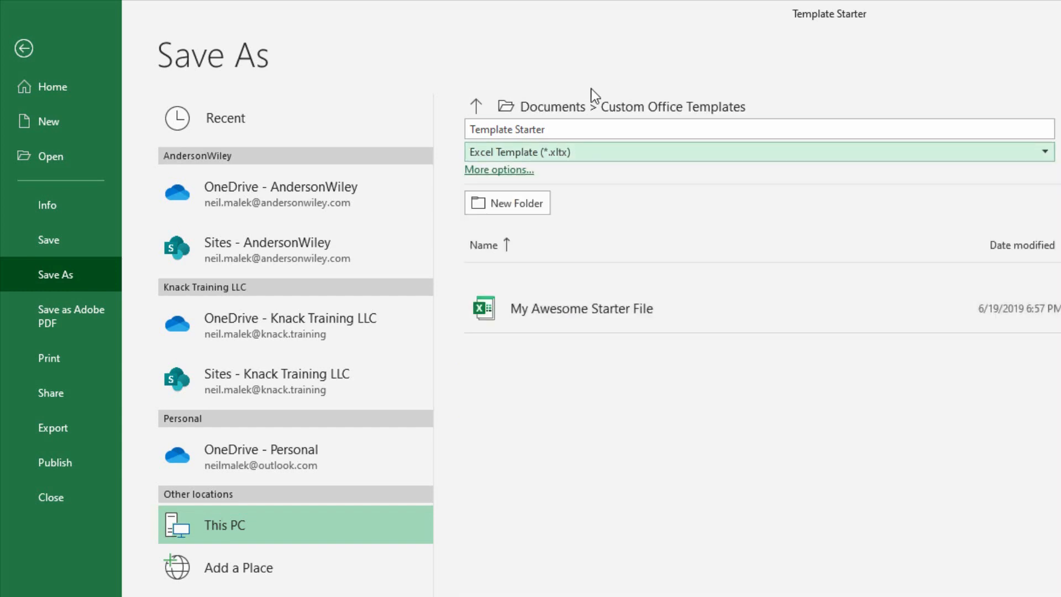
- Save the template in the Video Files folder as "Template with Calendar" and select the saved file in File Explorer
click(234, 595)
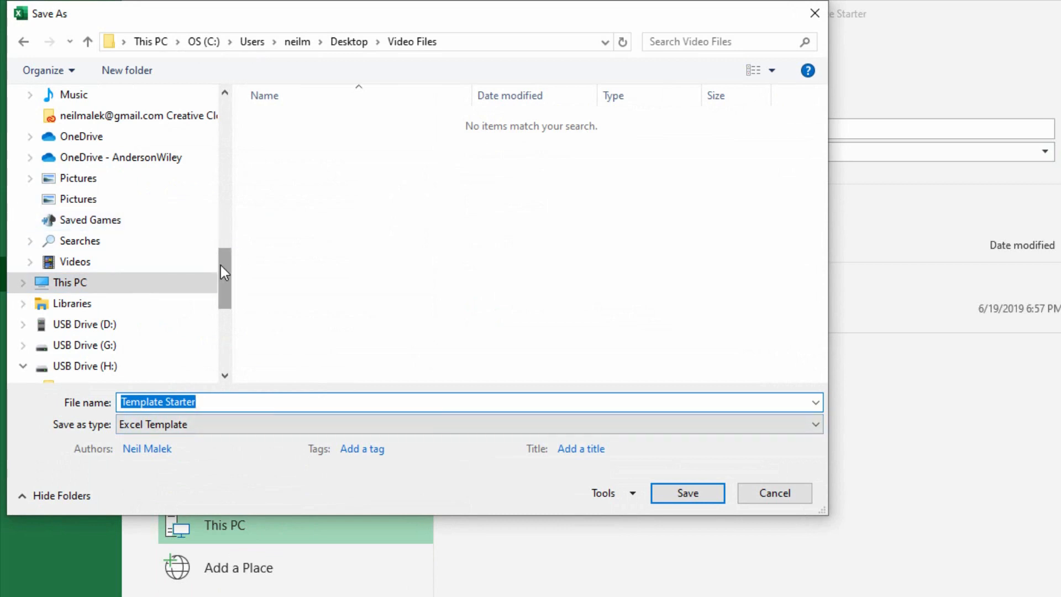
drag(220, 267, 240, 104)
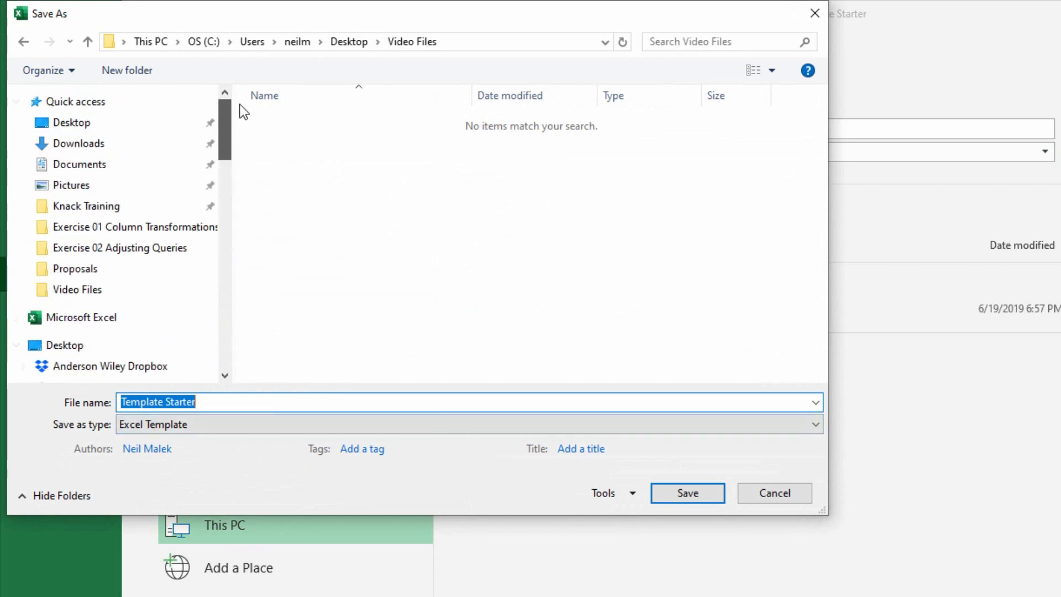
click(109, 288)
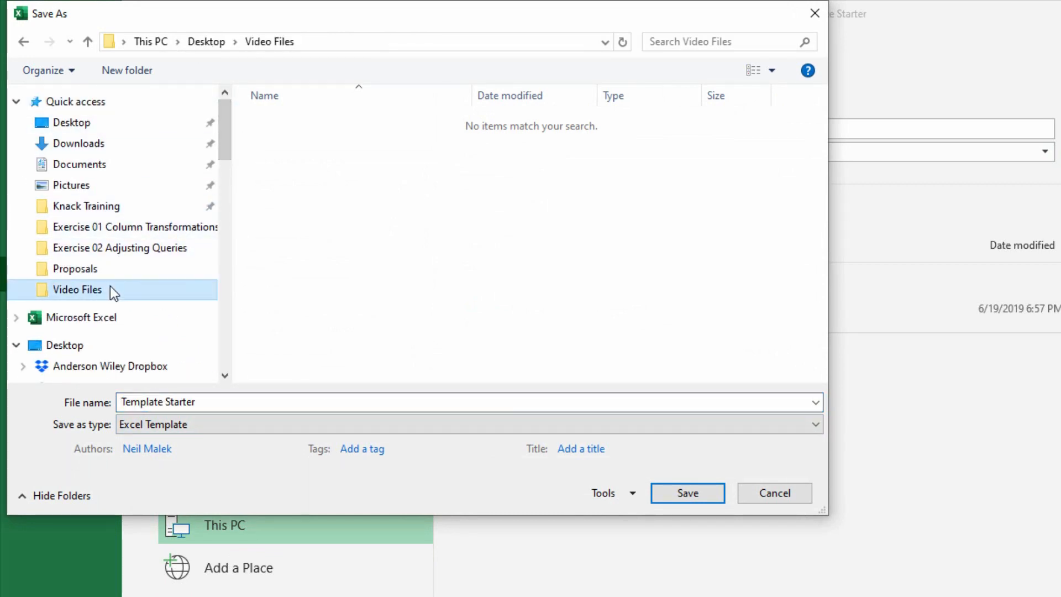
click(230, 403)
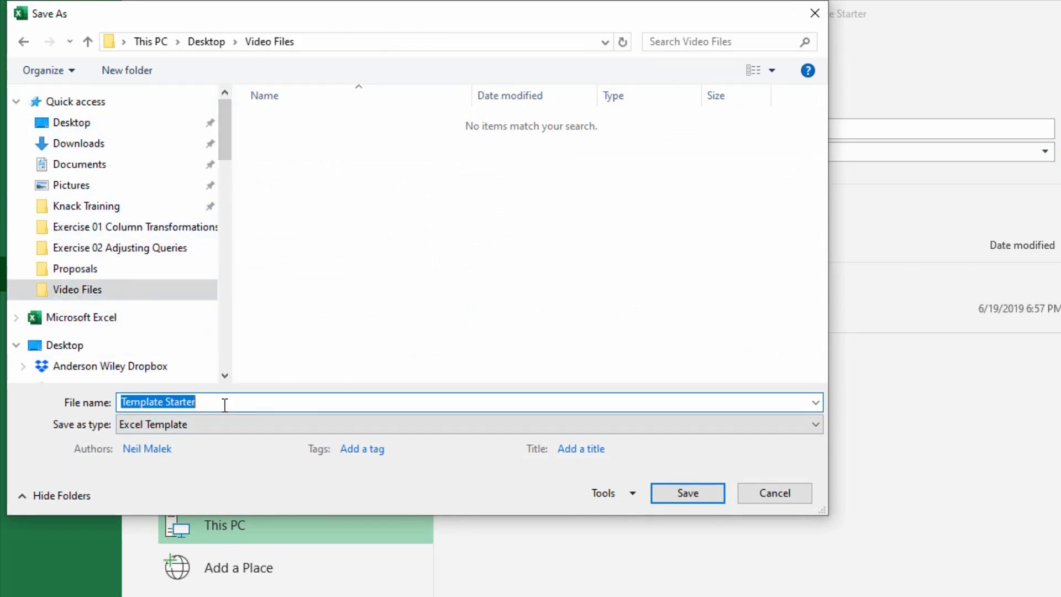
drag(200, 402, 167, 398)
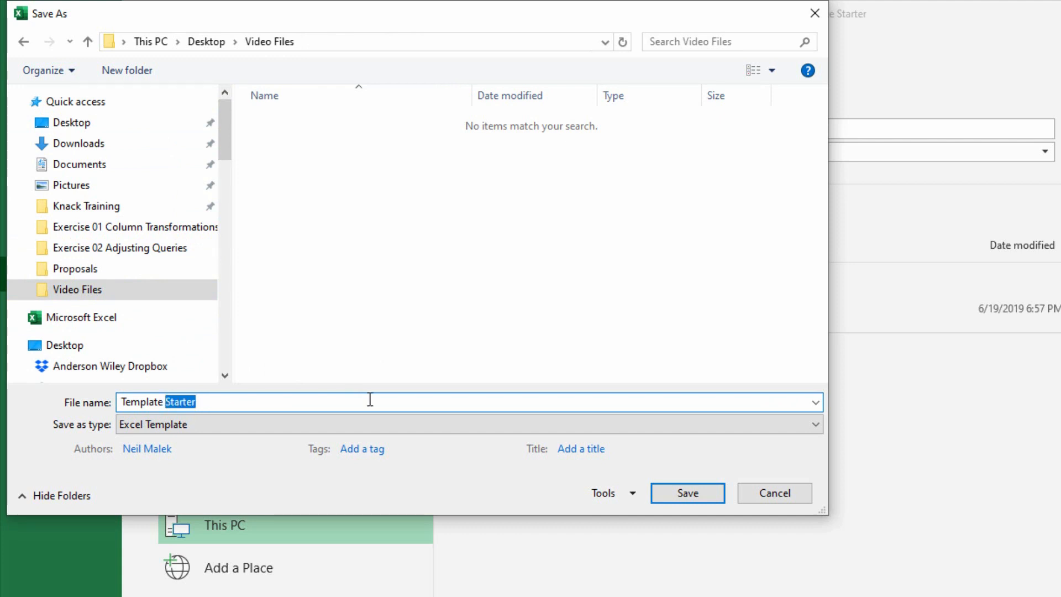
text(with Calendar)
key(Return)
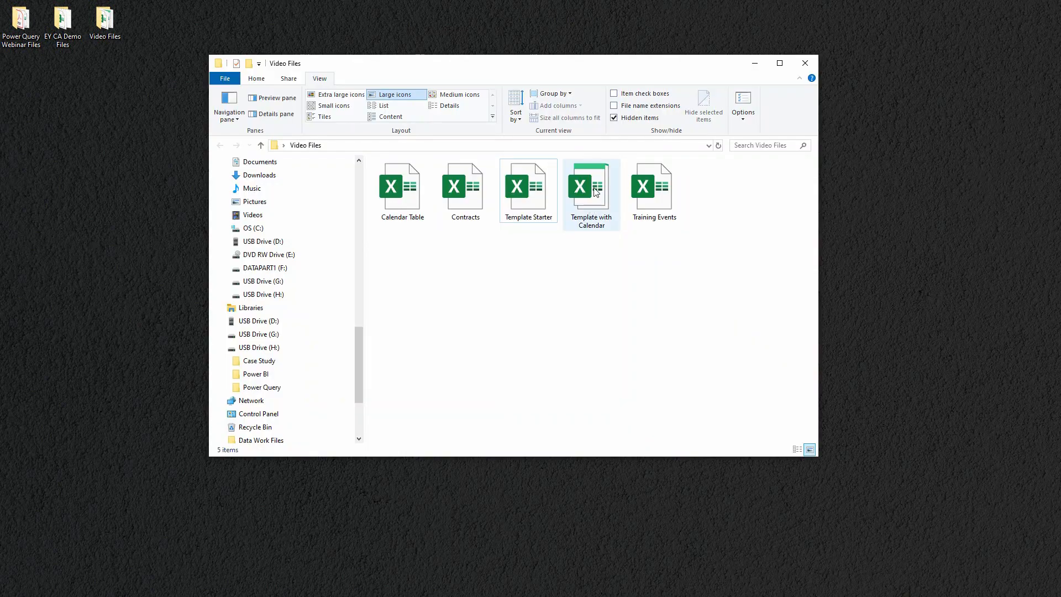
click(596, 192)
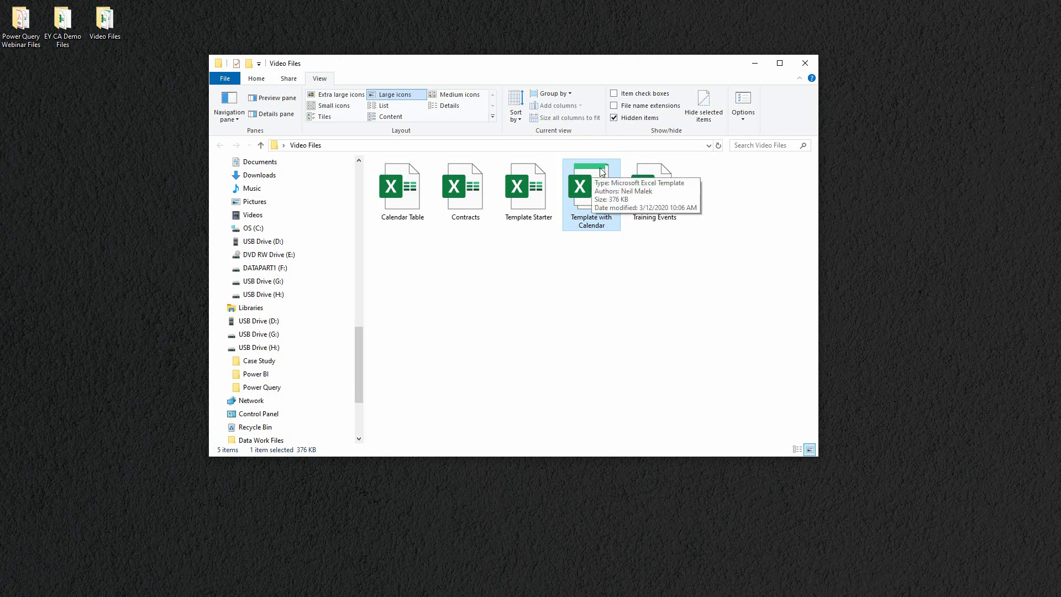
- Create a new workbook from the Template with Calendar file and save it in the Video Files folder as "Contract Analysis"
double_click(586, 199)
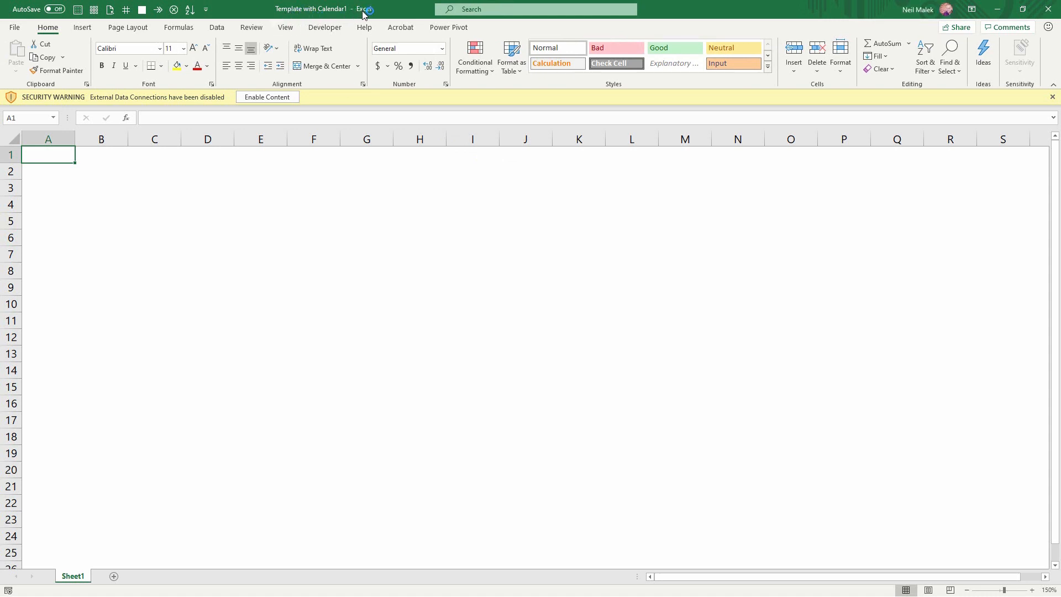
click(16, 28)
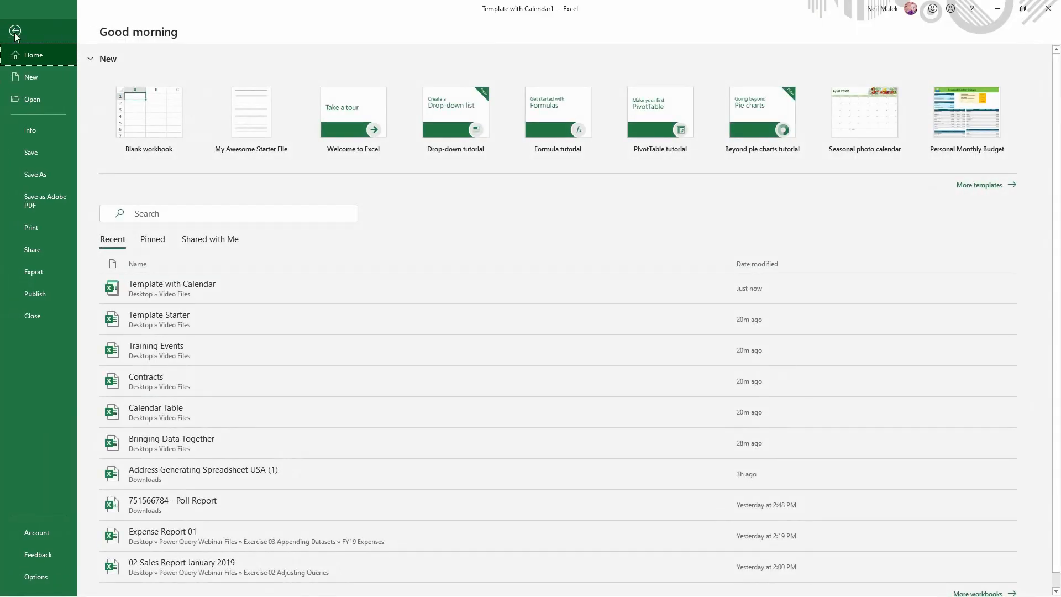
click(38, 178)
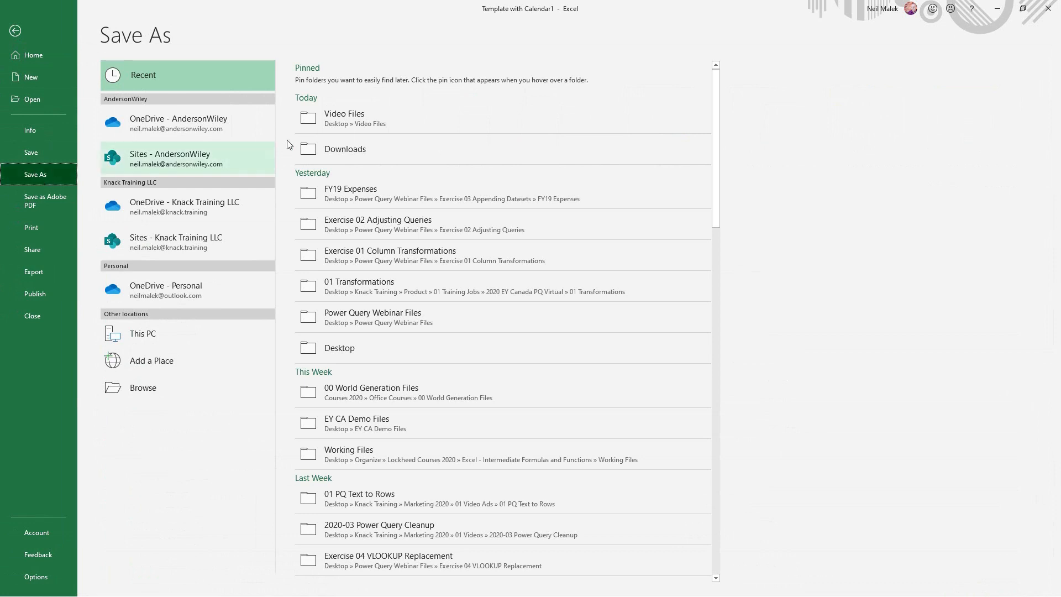
click(337, 118)
click(352, 83)
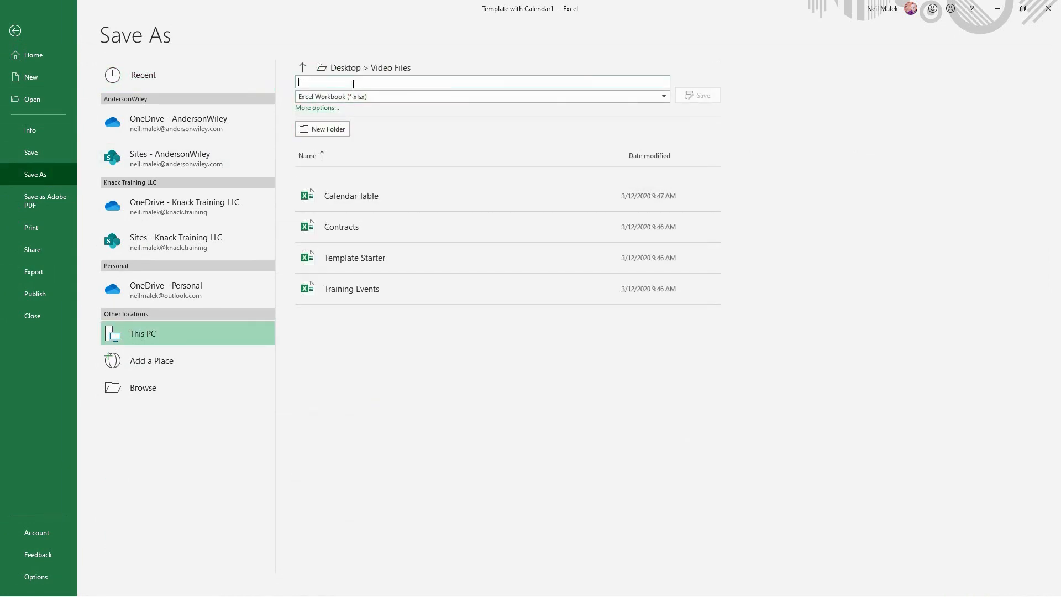
text(Contract Analysis)
key(Return)
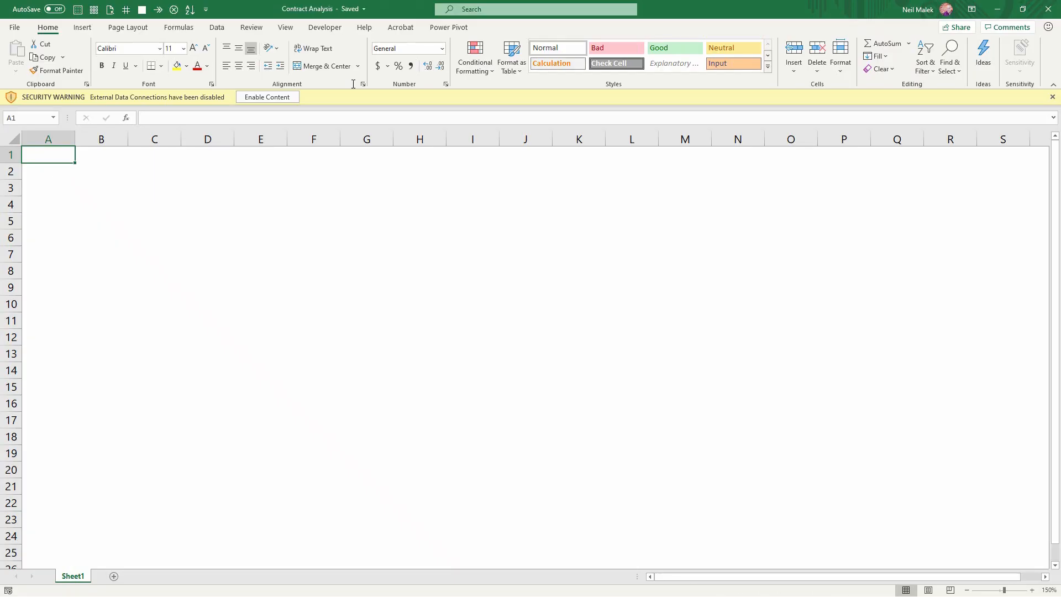
- Enable the workbook's external data connections and open the tblCalendar query in the maximized Power Query Editor
click(273, 102)
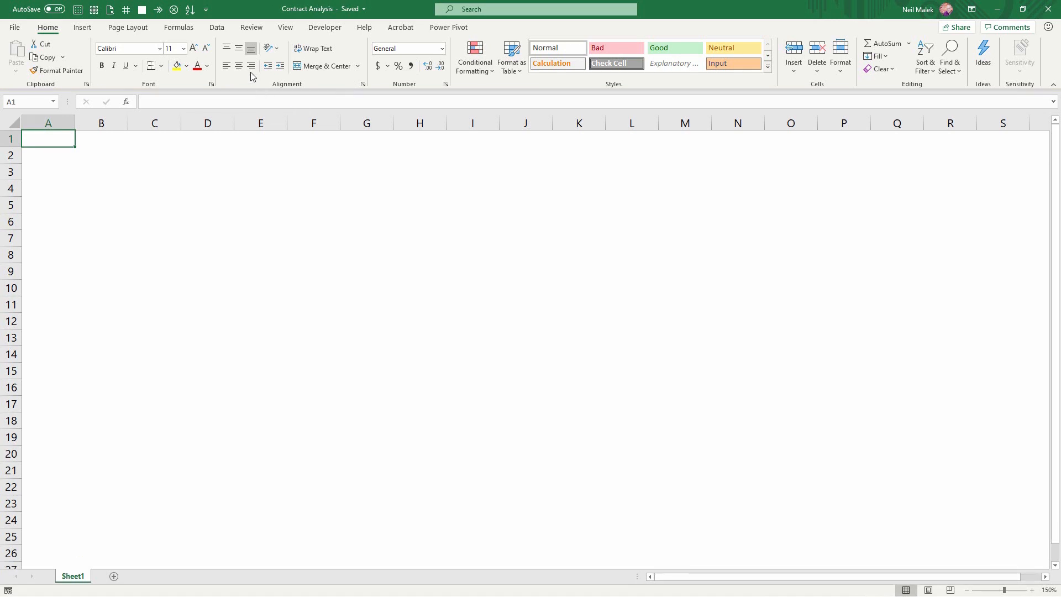
click(221, 31)
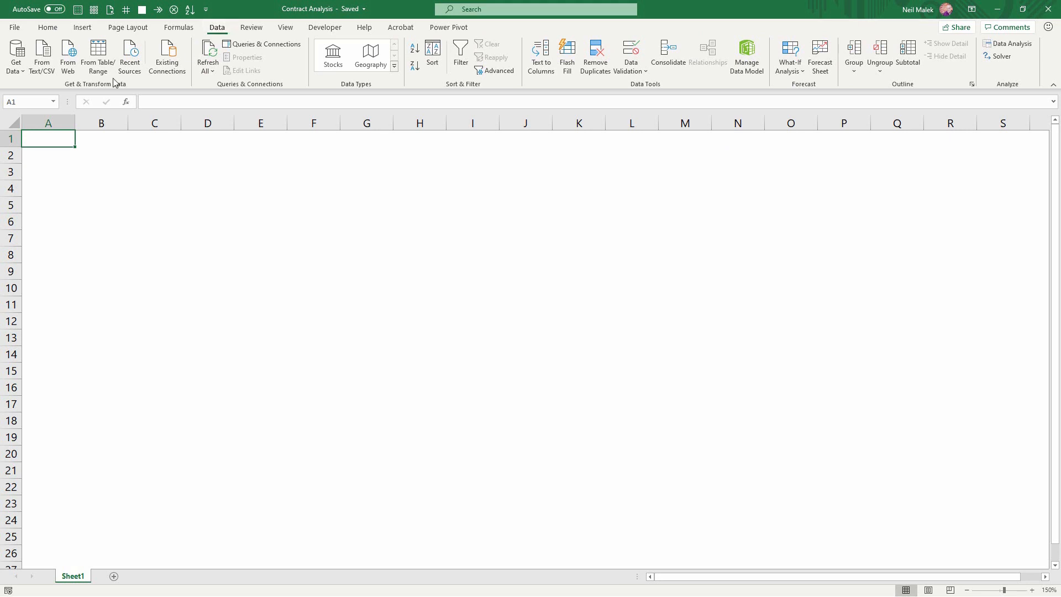
click(15, 62)
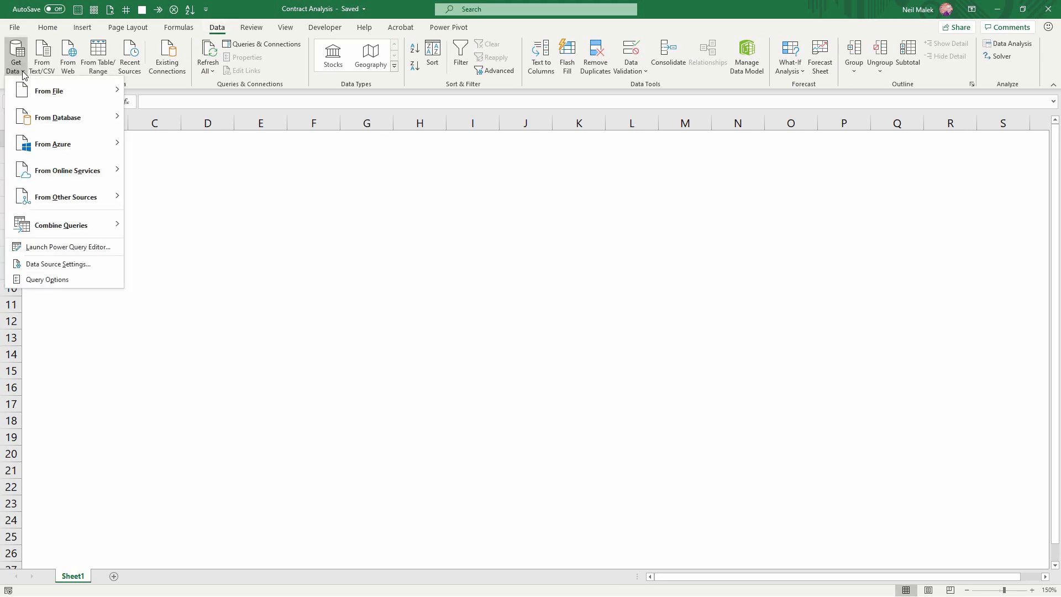
click(83, 247)
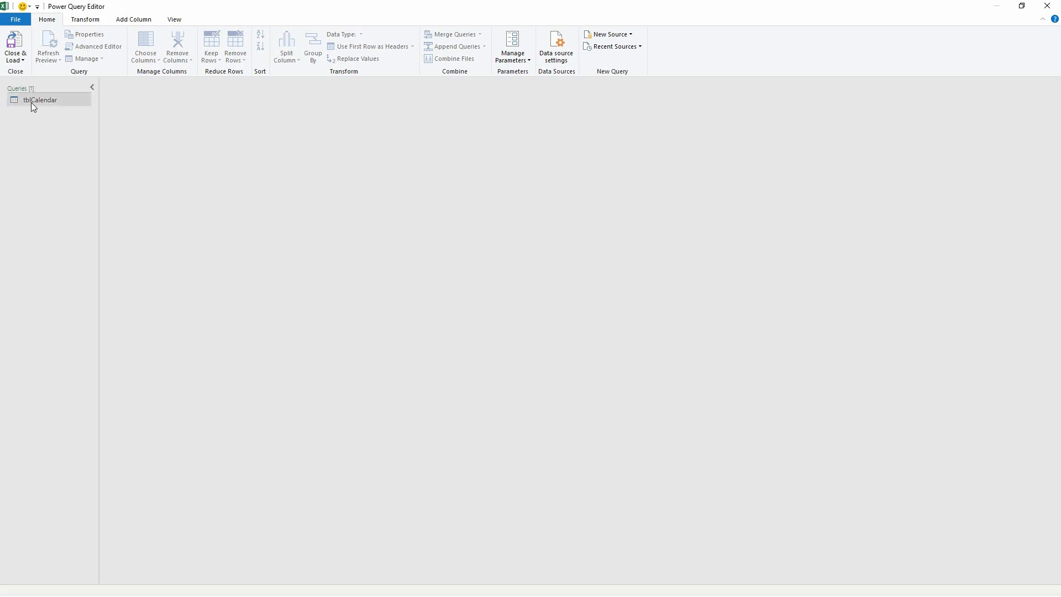
click(32, 100)
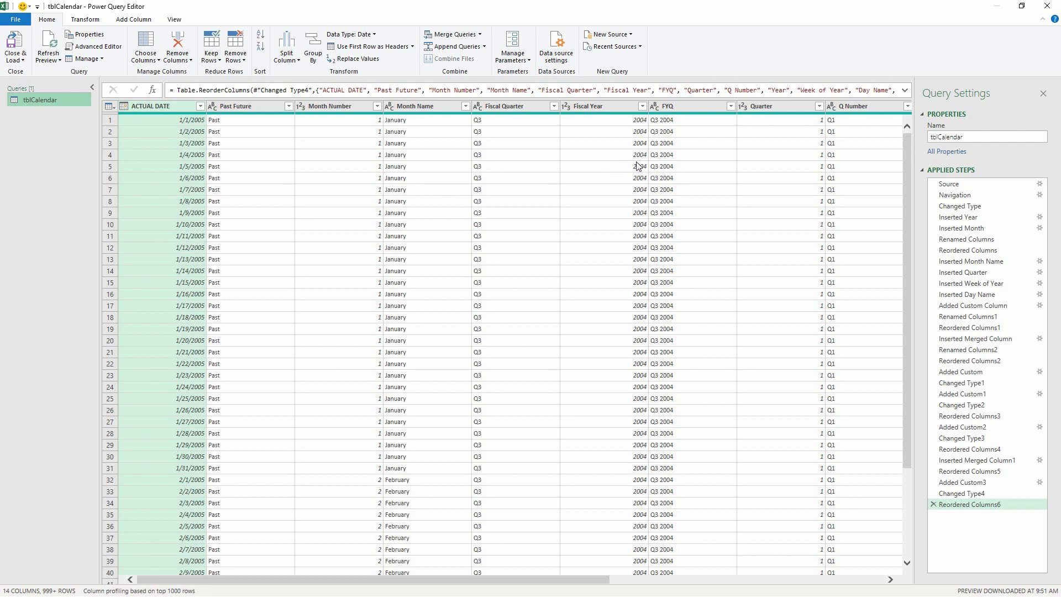
double_click(541, 7)
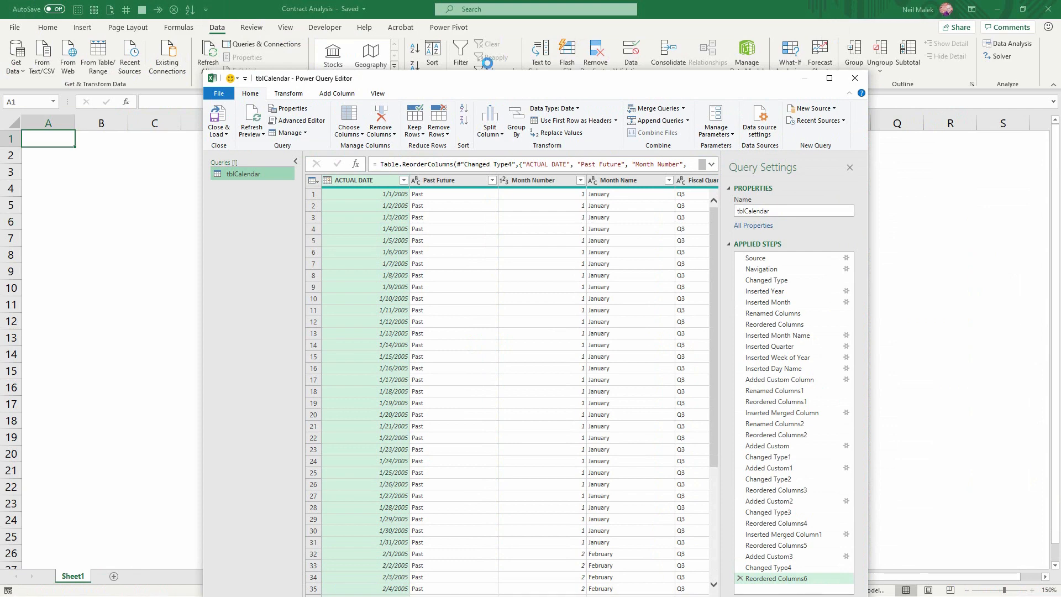
click(828, 78)
- Import the tblContracts table from the Contracts Excel workbook as a new query
click(626, 37)
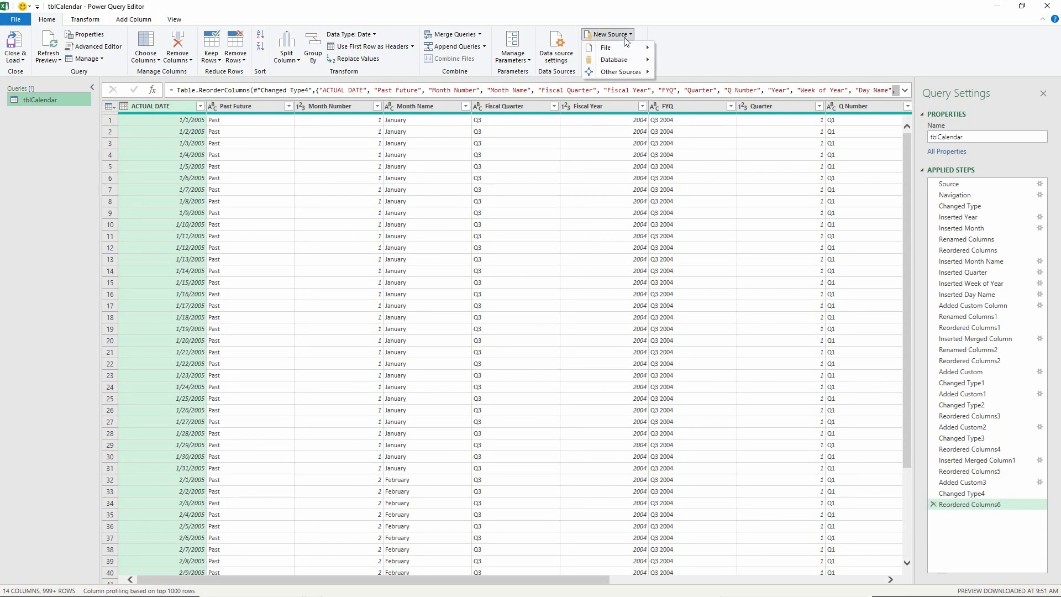
mouse_move(629, 47)
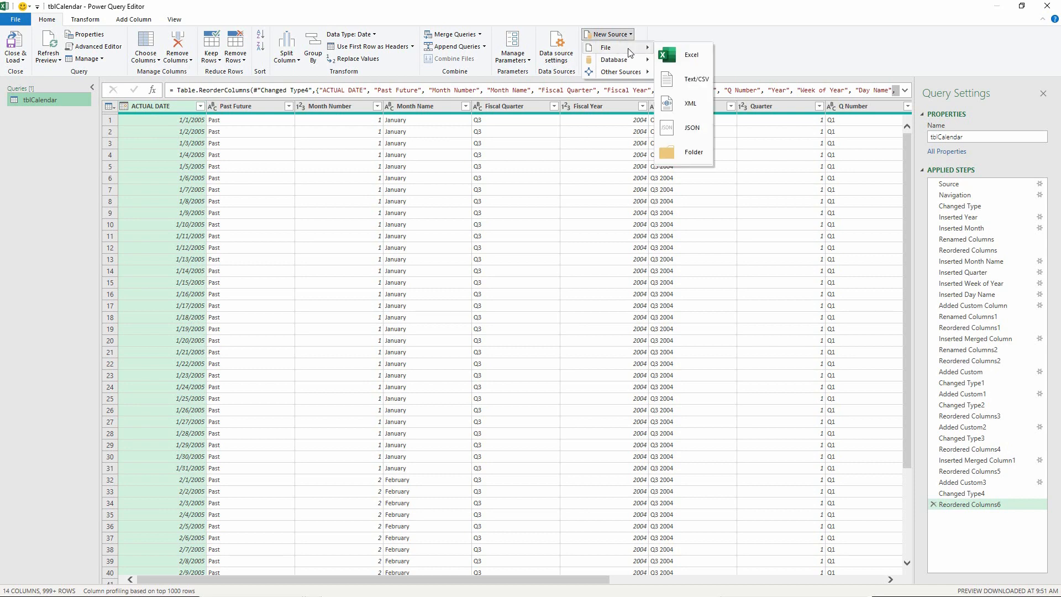
click(676, 61)
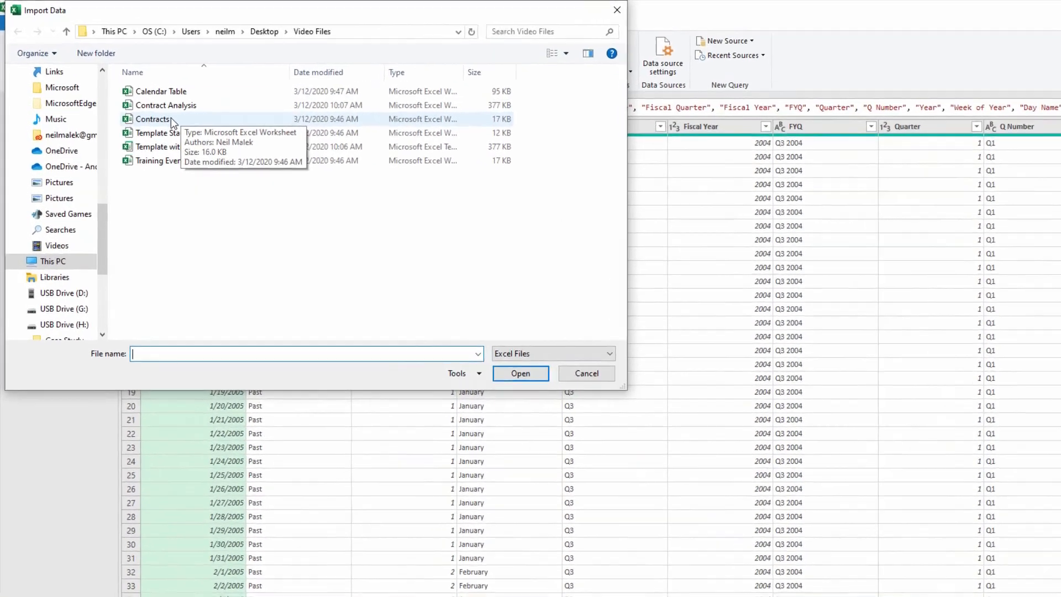
double_click(145, 100)
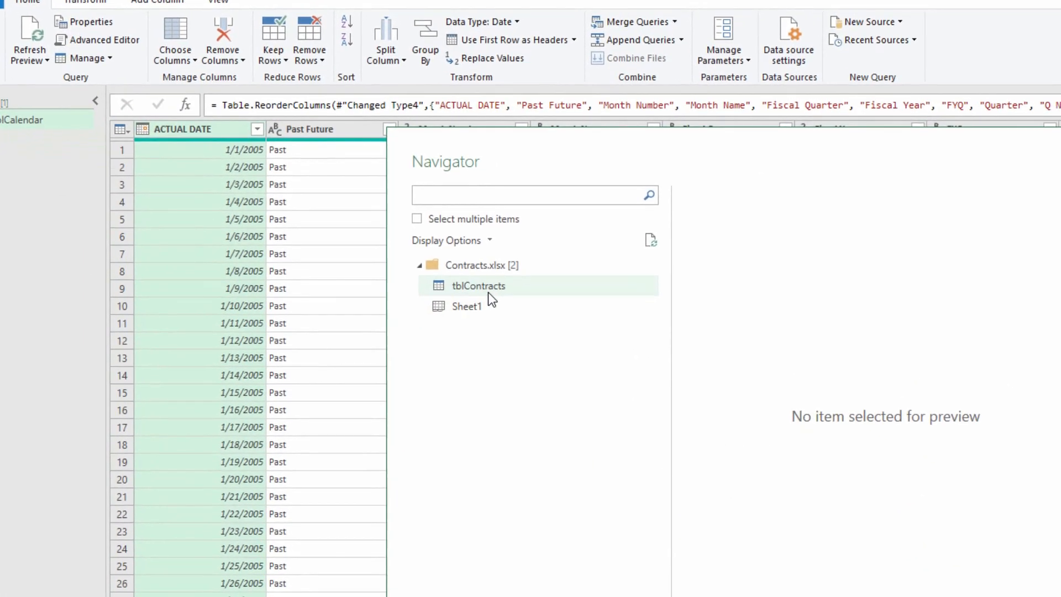
click(530, 319)
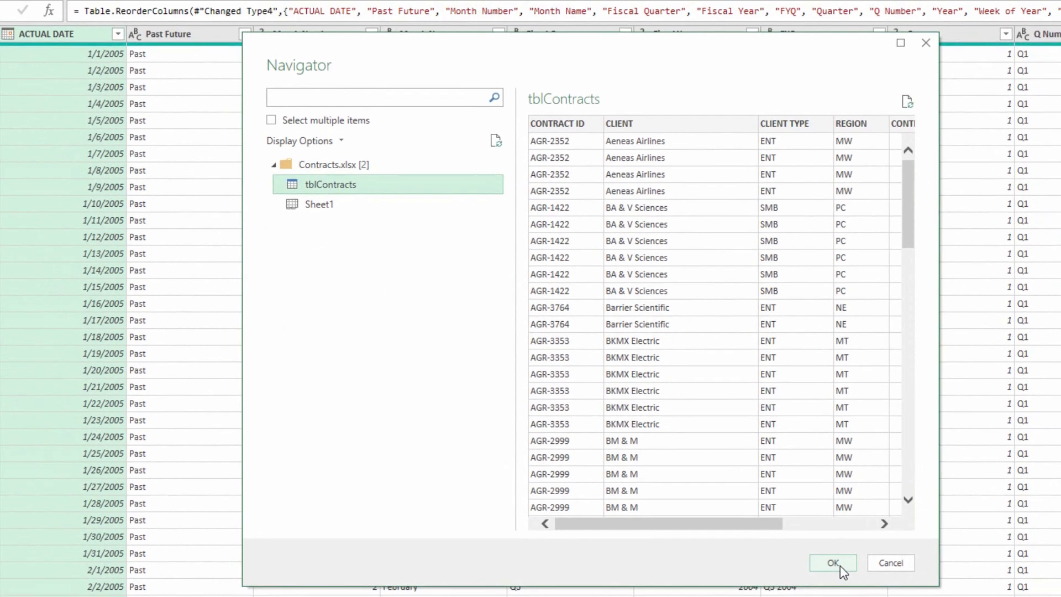
click(833, 562)
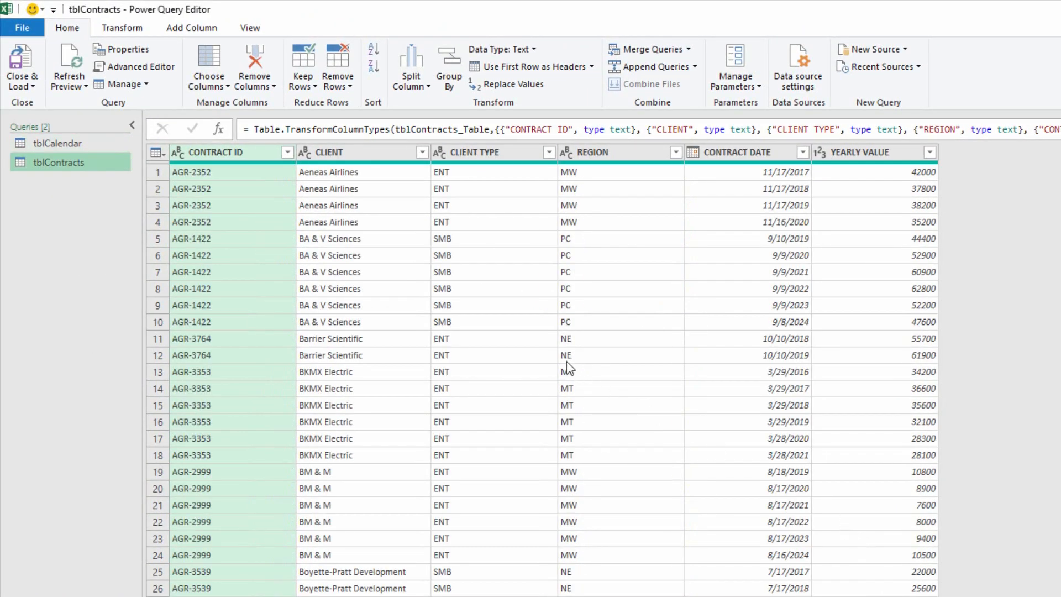
- Close the query editor and load tblContracts as a connection only, adding it to the Data Model
click(22, 86)
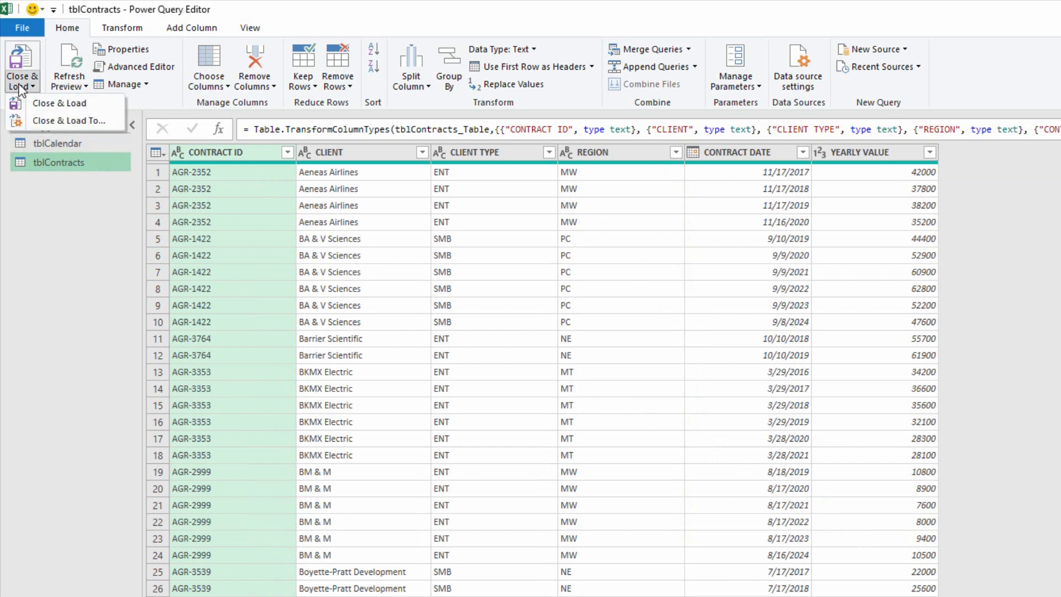
click(50, 120)
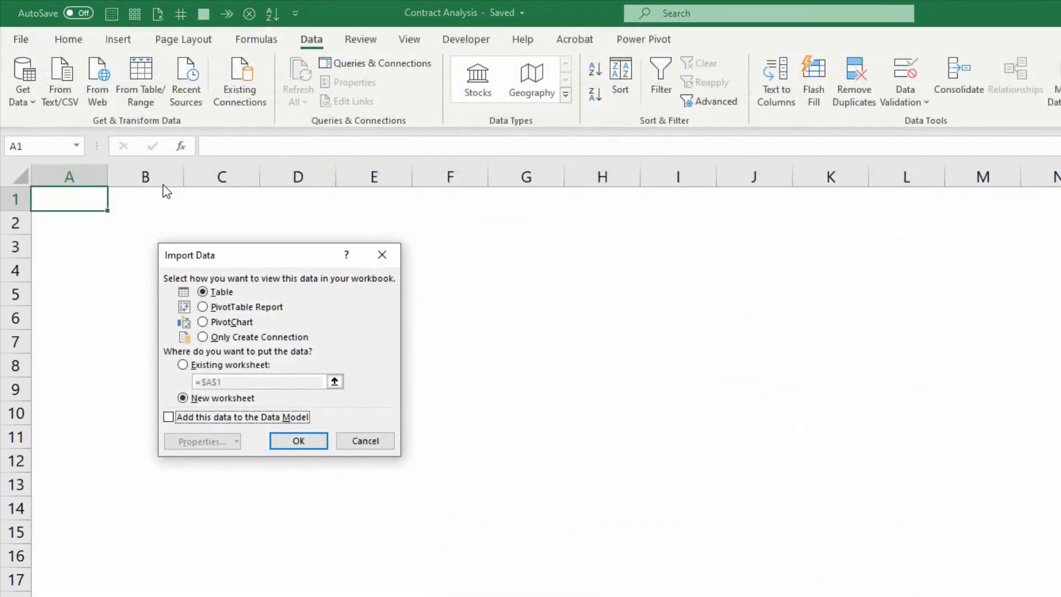
click(238, 337)
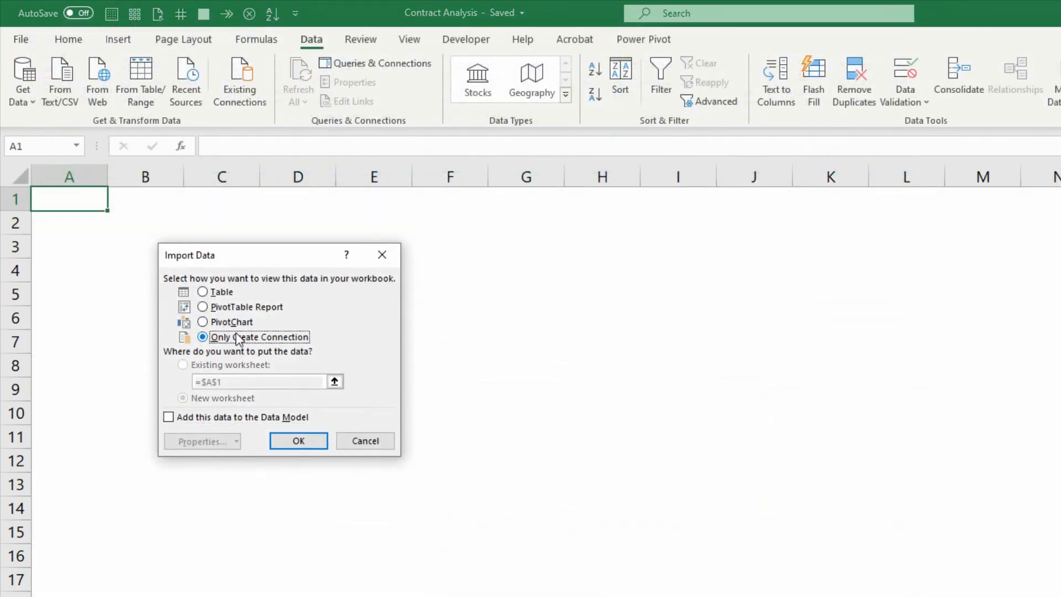
click(276, 418)
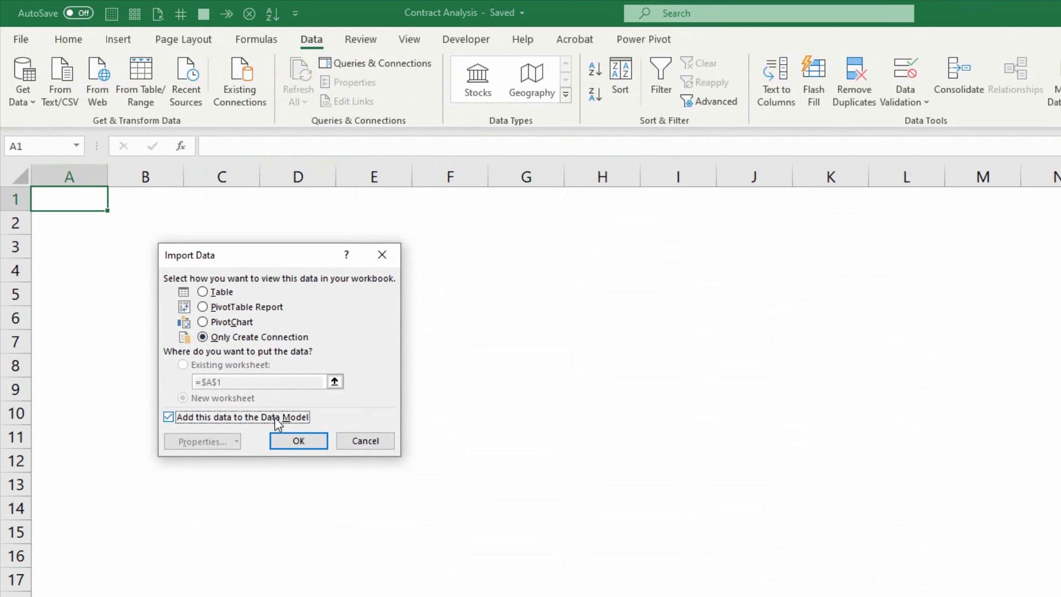
click(299, 442)
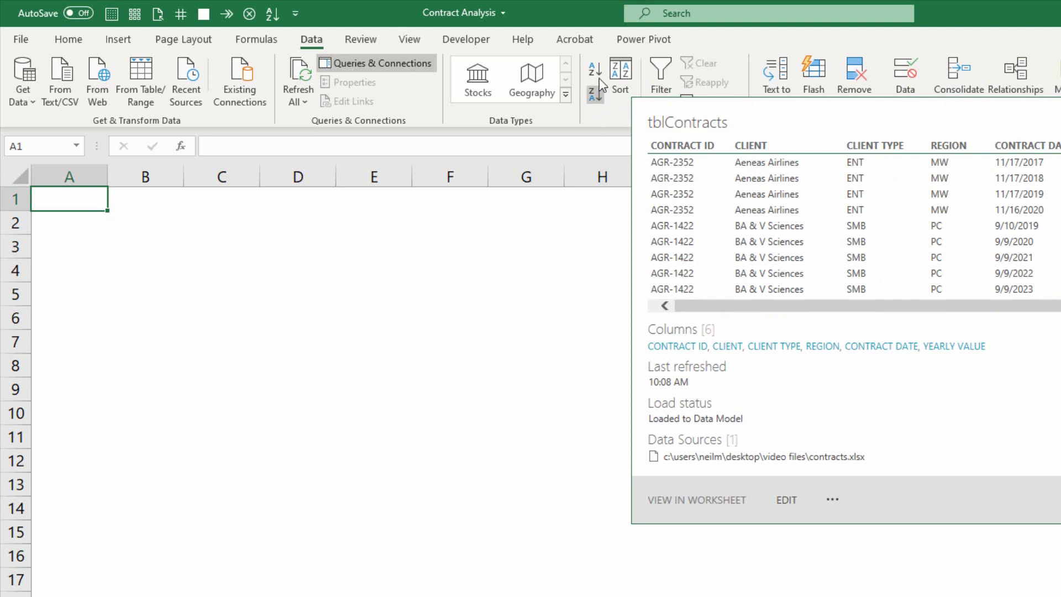
- Open the Power Pivot data model and, in Diagram View, relate CONTRACT DATE in tblContracts to ACTUAL DATE in tblCalendar
click(635, 46)
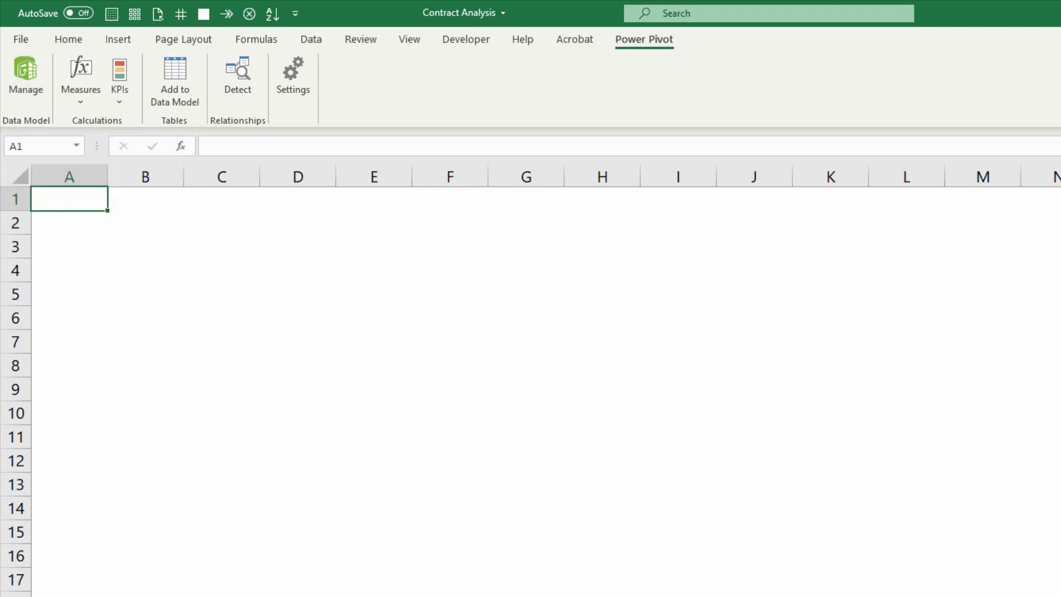
mouse_move(1058, 307)
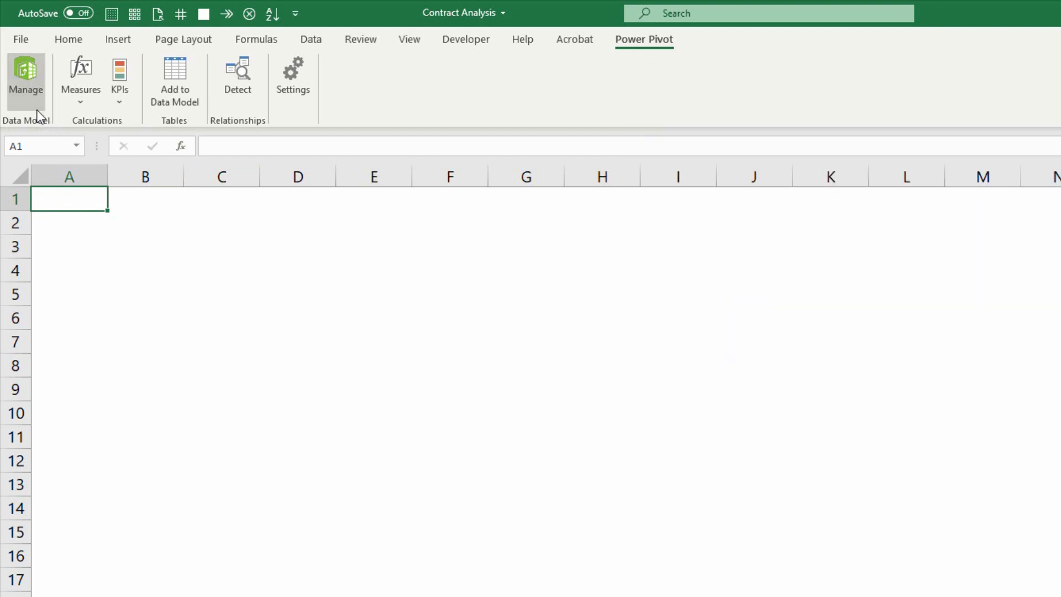
click(33, 101)
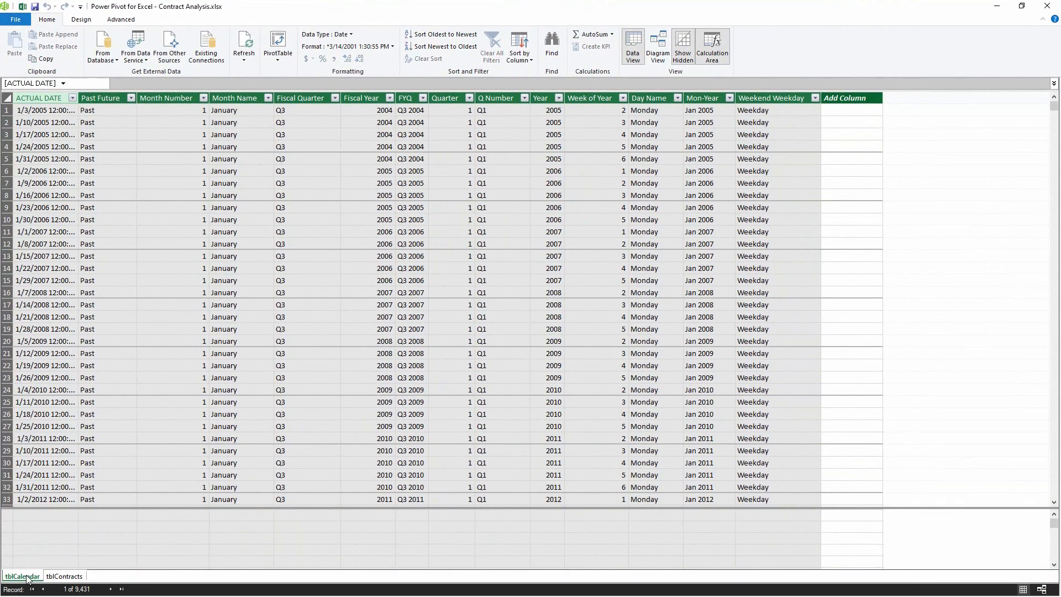
click(65, 576)
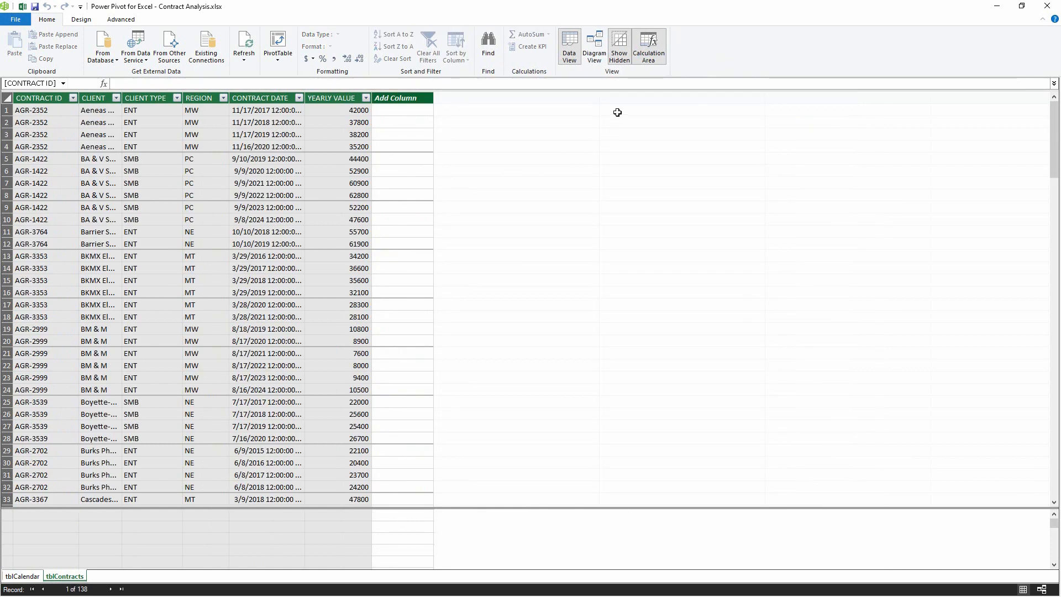
click(601, 58)
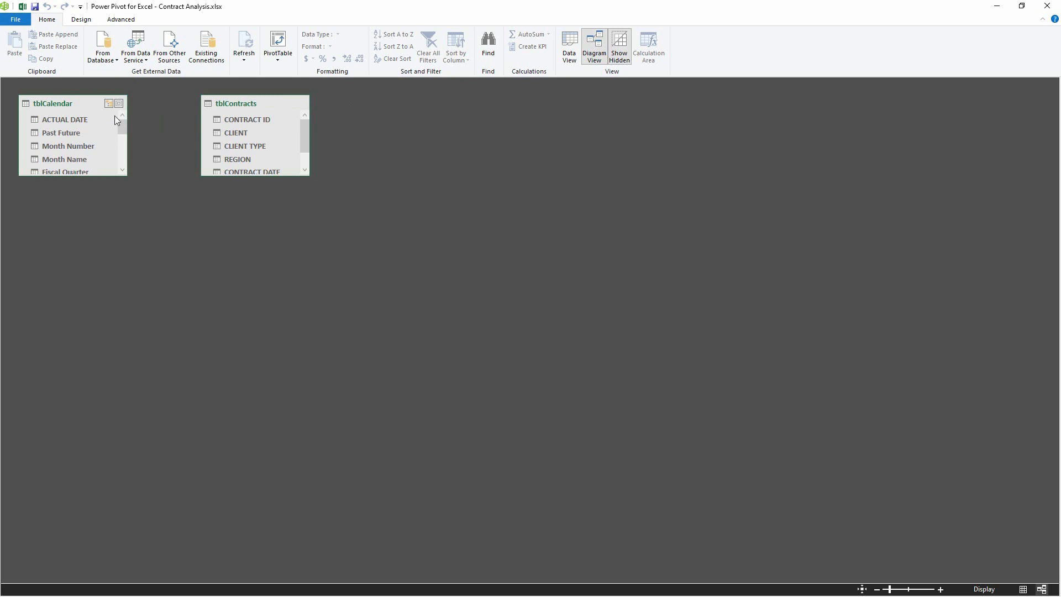
drag(269, 170, 84, 124)
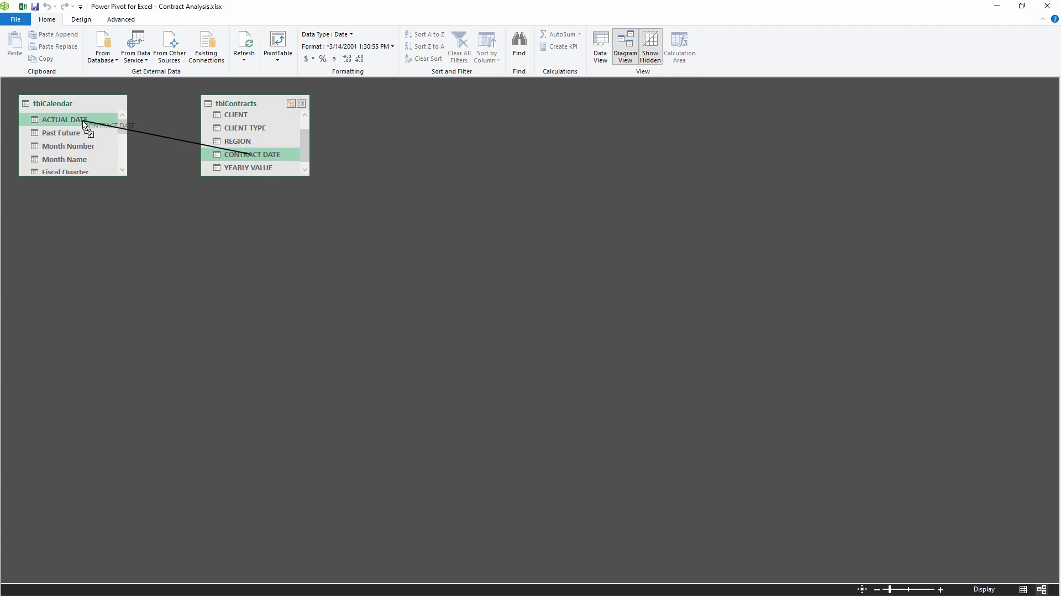
drag(84, 122, 86, 126)
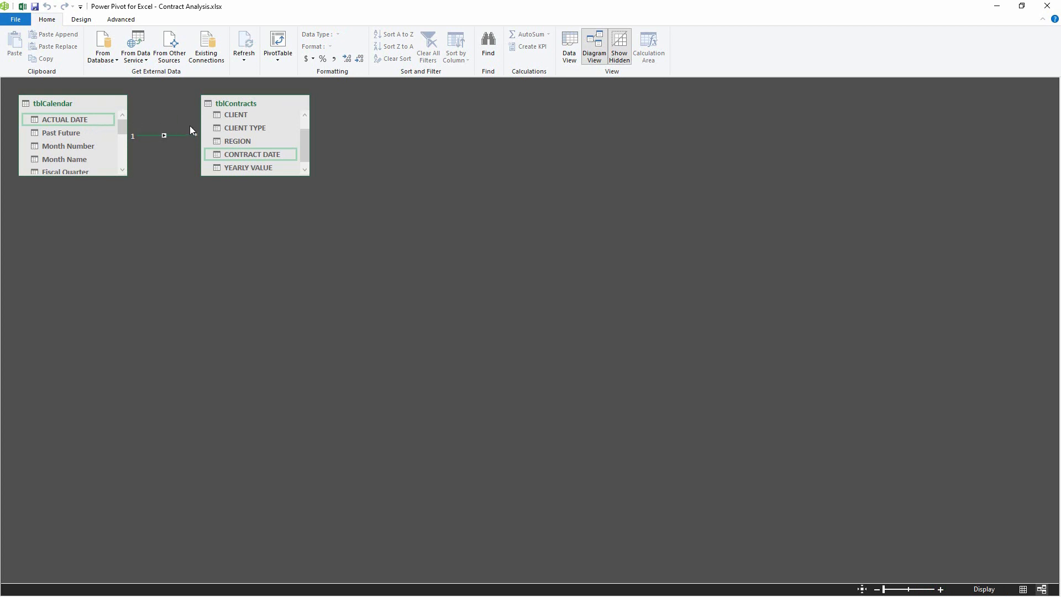
- Create a PivotTable from the data model on the existing worksheet at Sheet1 cell A1
click(279, 42)
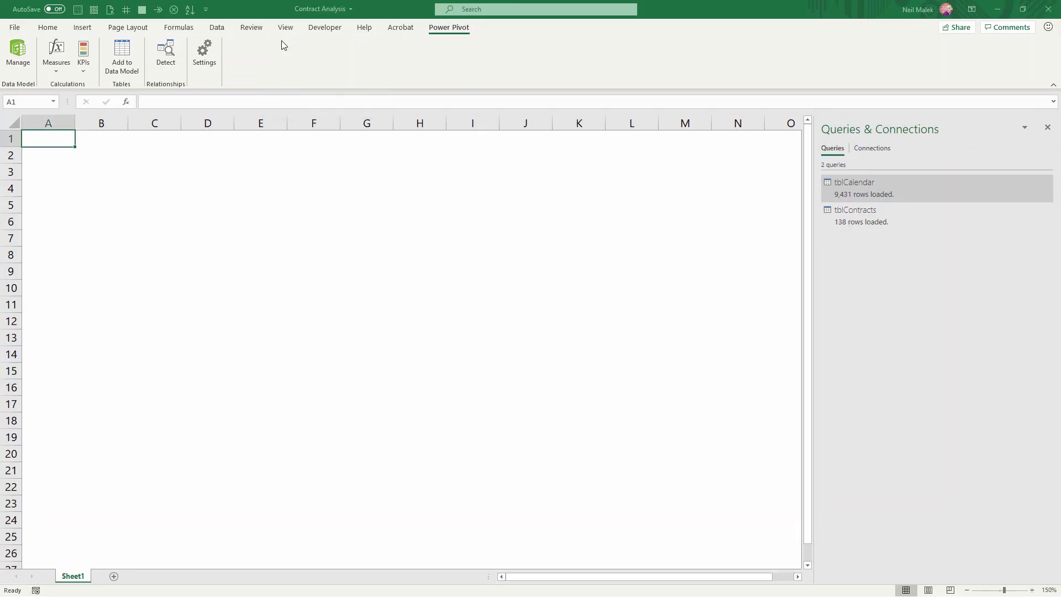
click(452, 300)
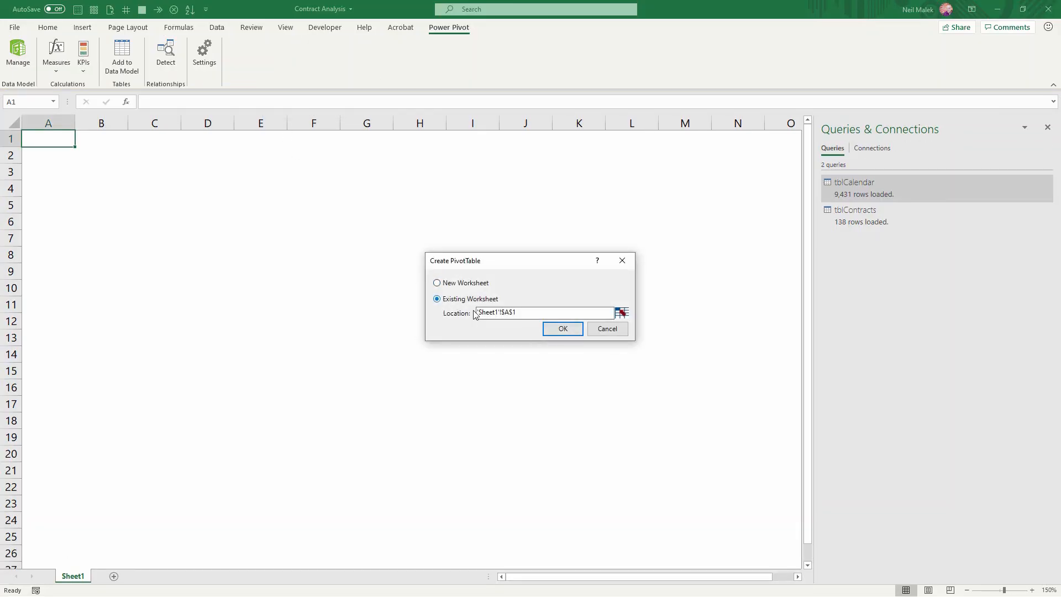
click(562, 330)
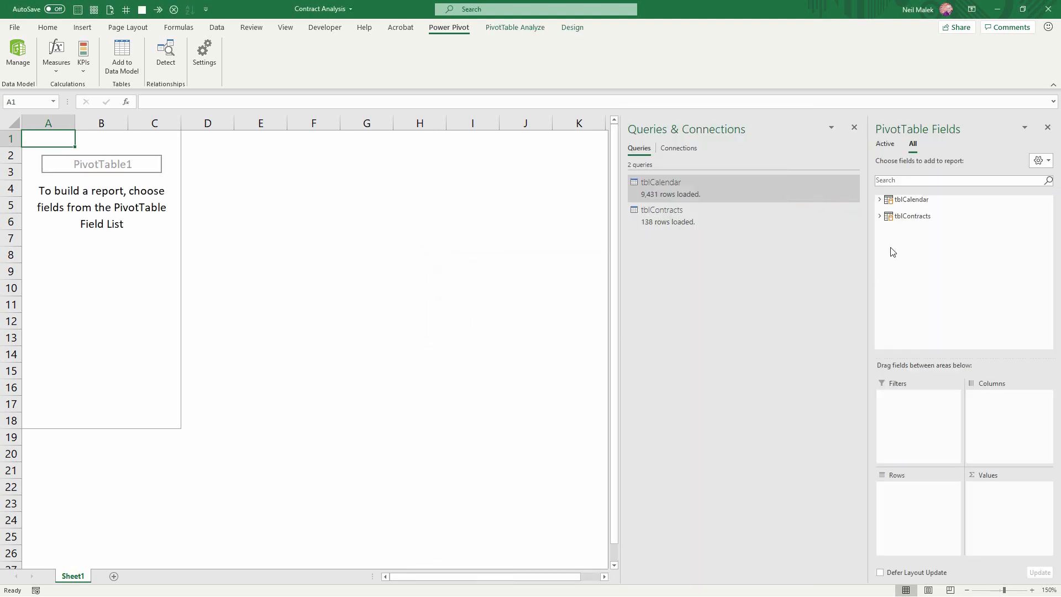
- Add YEARLY VALUE from tblContracts to the PivotTable values and format it as Accounting with 0 decimal places
click(880, 216)
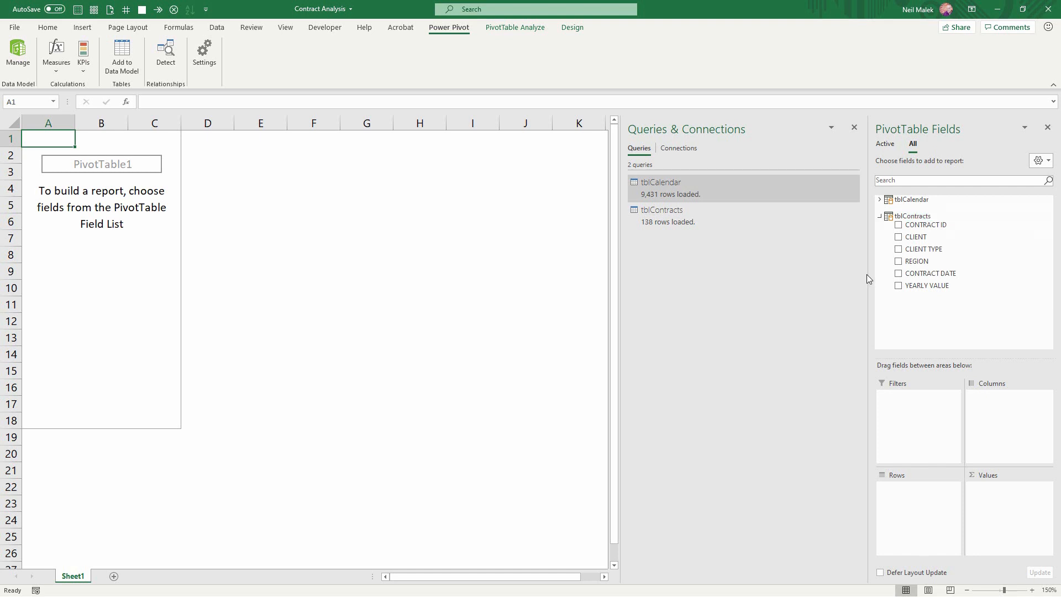
click(898, 286)
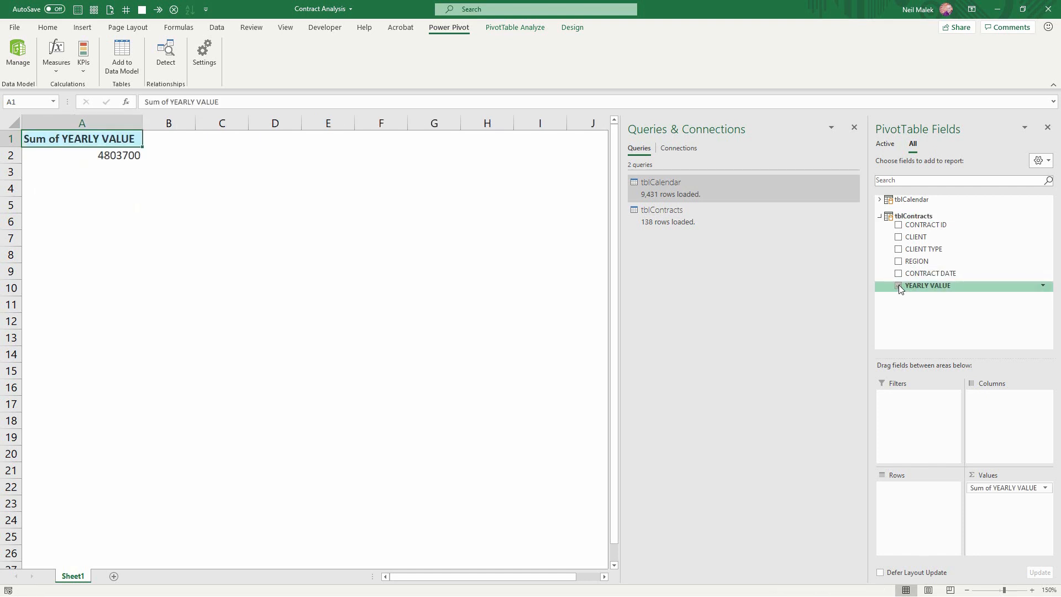
click(1023, 489)
click(1010, 481)
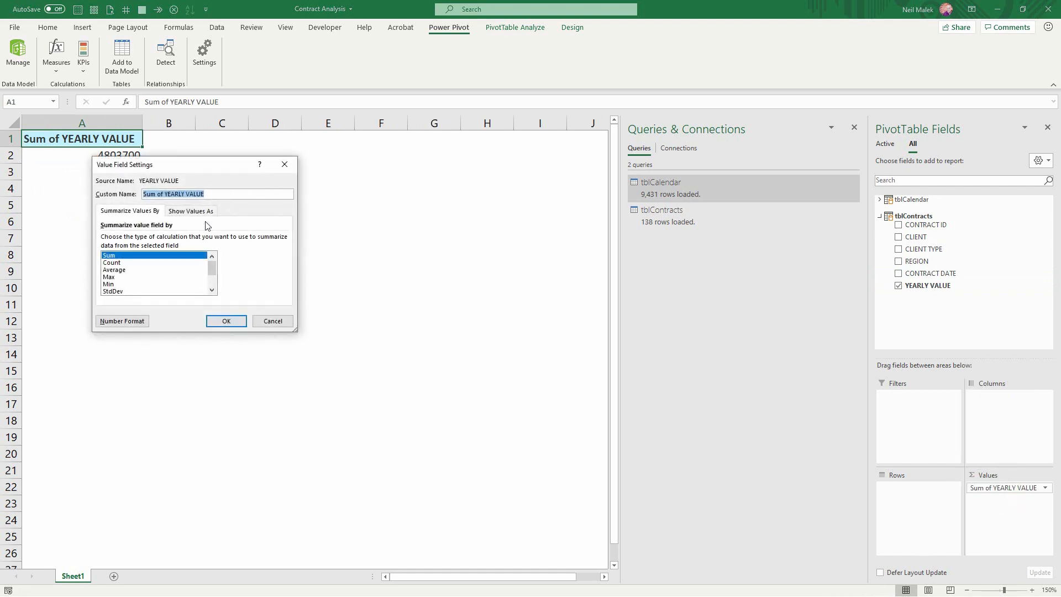
click(122, 321)
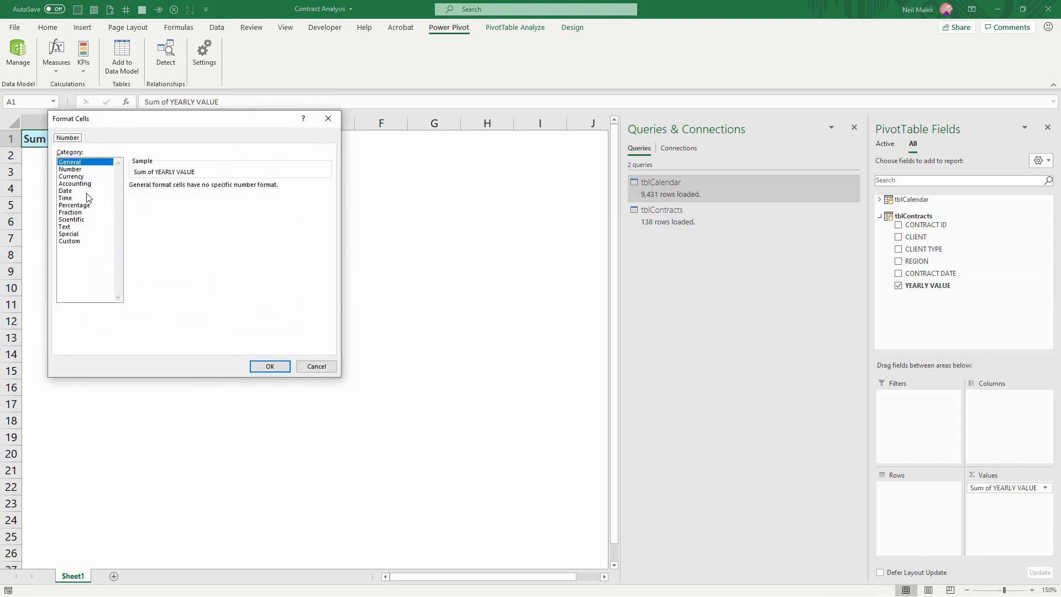
click(87, 188)
click(204, 188)
click(204, 189)
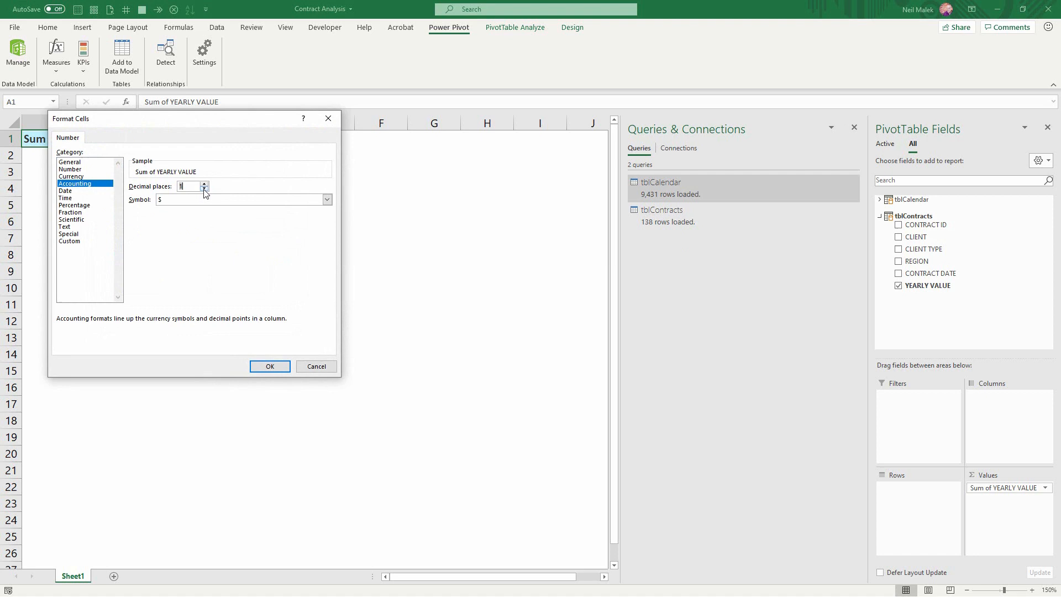
click(270, 366)
- Rename the summed YEARLY VALUE field as Total Contract Value
drag(221, 194, 18, 193)
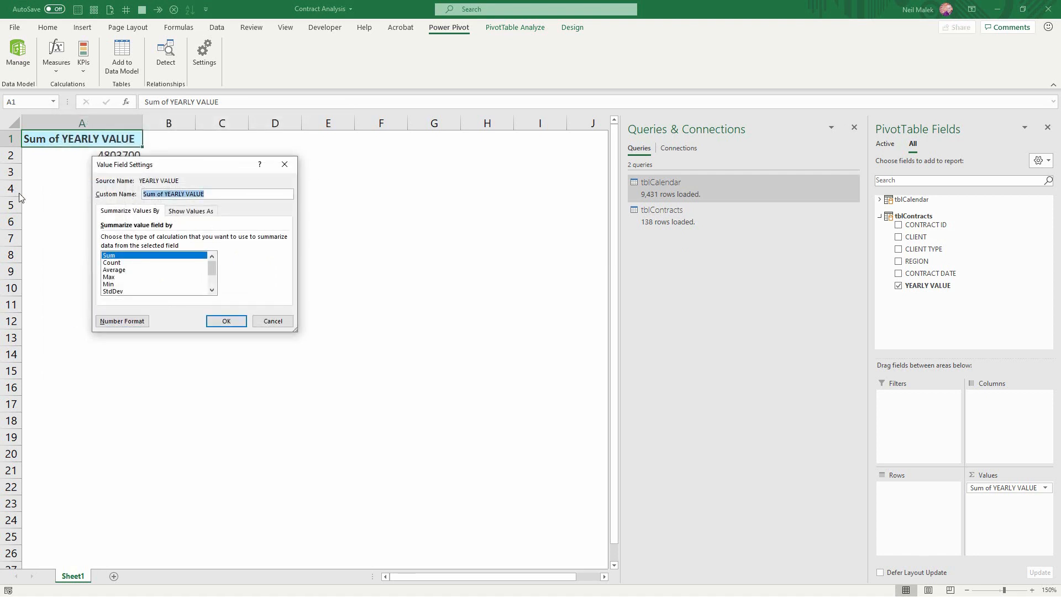
text(Total Contract Value)
key(Return)
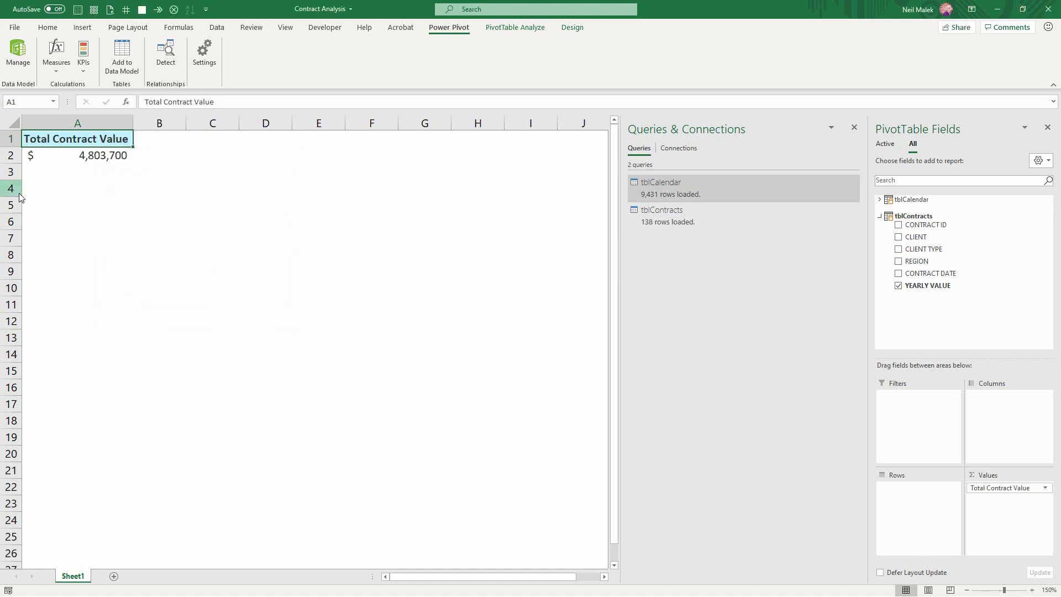
mouse_move(126, 162)
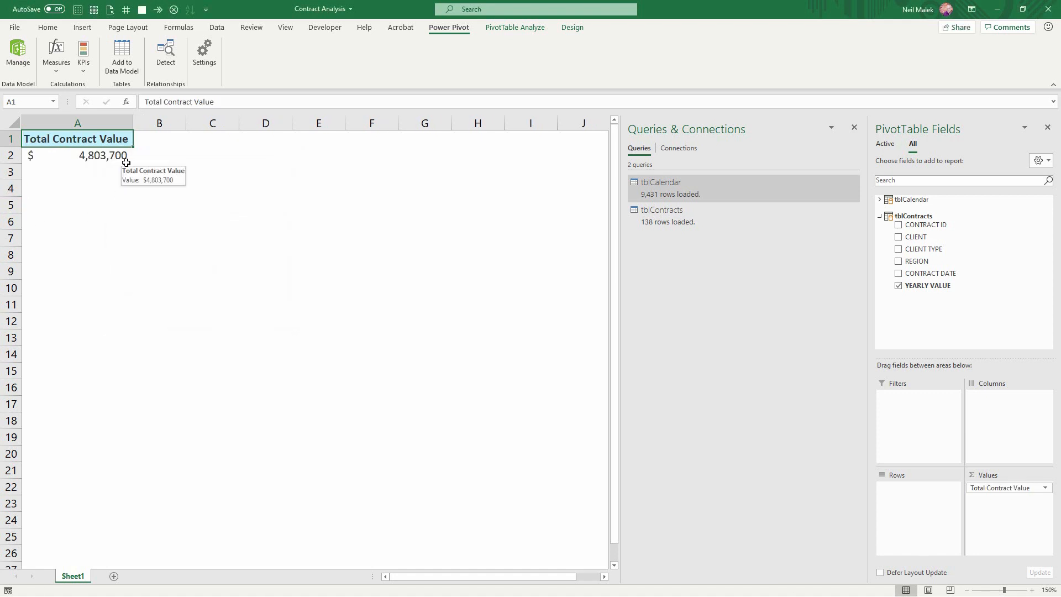
- Try REGION, CLIENT TYPE and CLIENT one at a time as the PivotTable's row field, removing each again
click(899, 262)
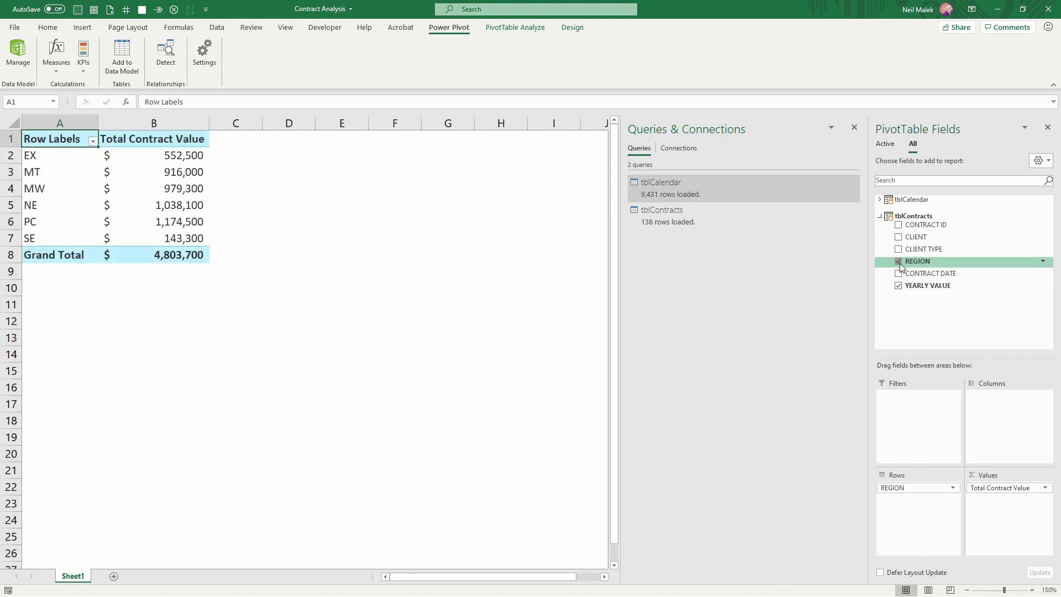
click(898, 262)
click(899, 250)
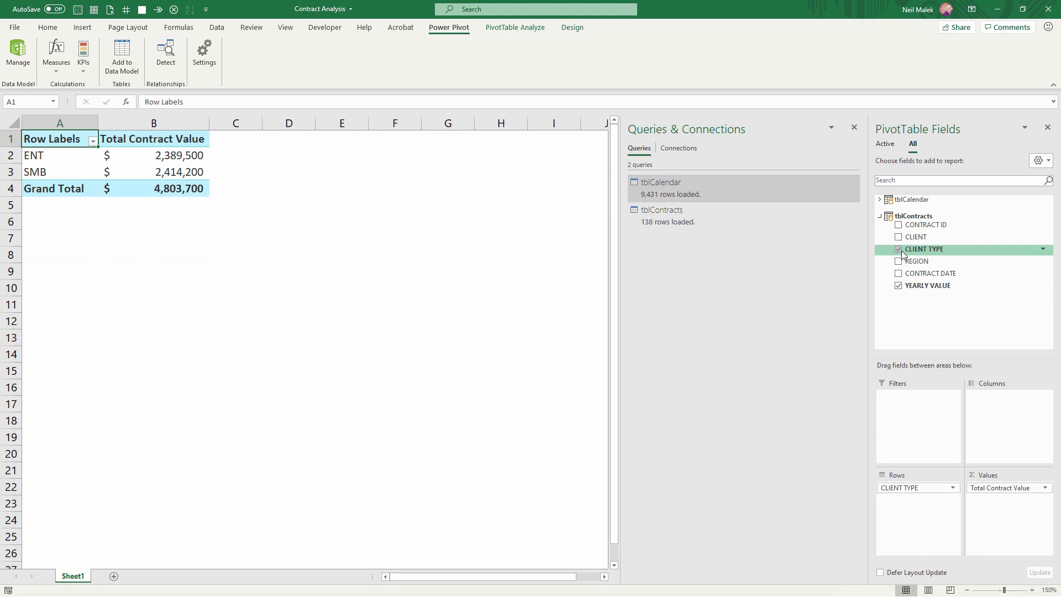
click(899, 249)
click(899, 238)
click(898, 238)
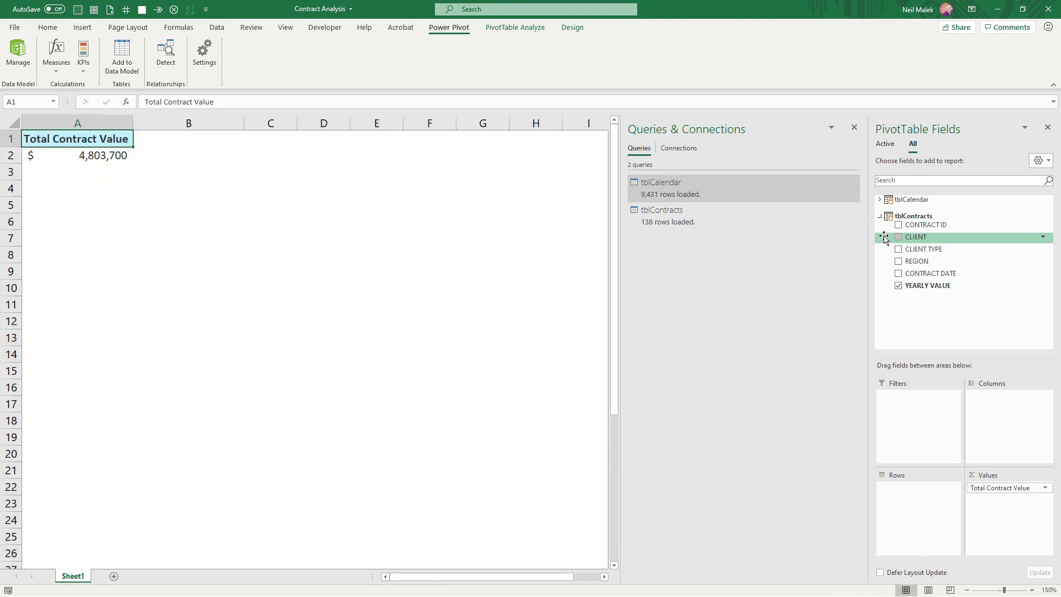
- Try the tblCalendar fields Fiscal Year and Weekend Weekday one at a time as PivotTable rows, removing each again
click(878, 200)
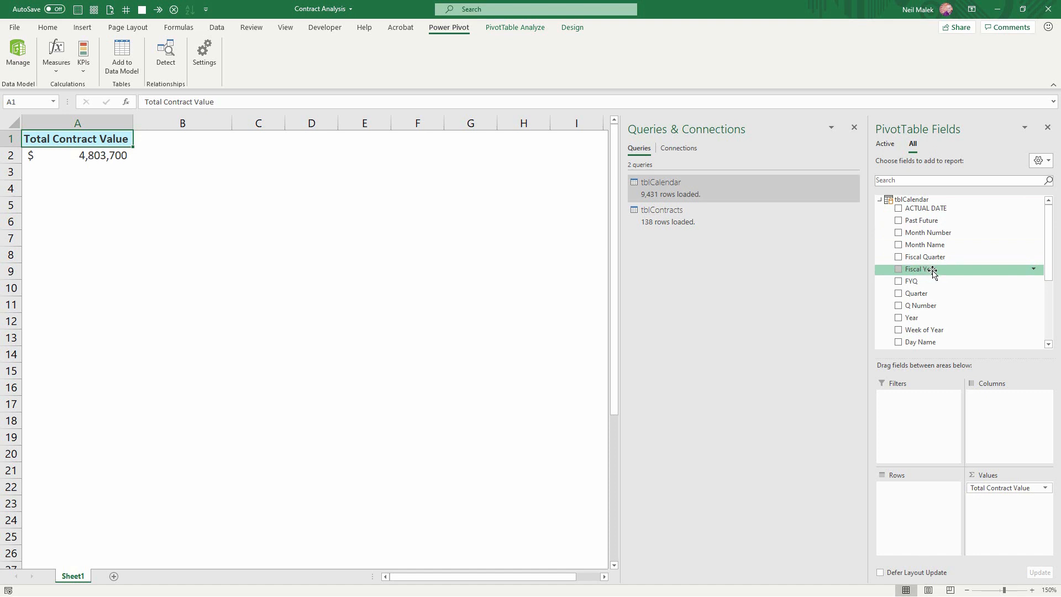
drag(933, 271, 917, 491)
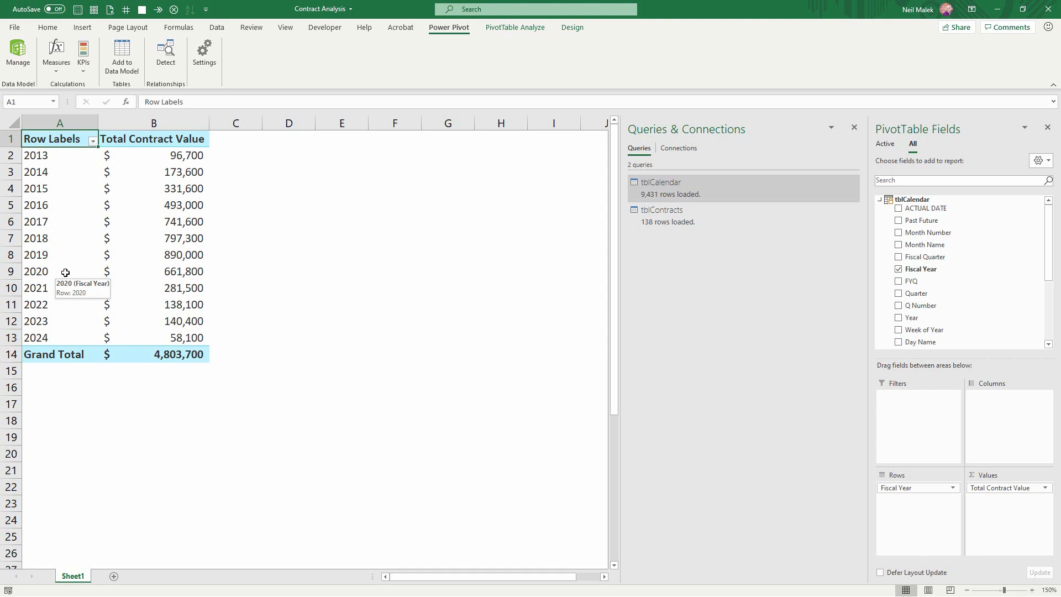
click(898, 269)
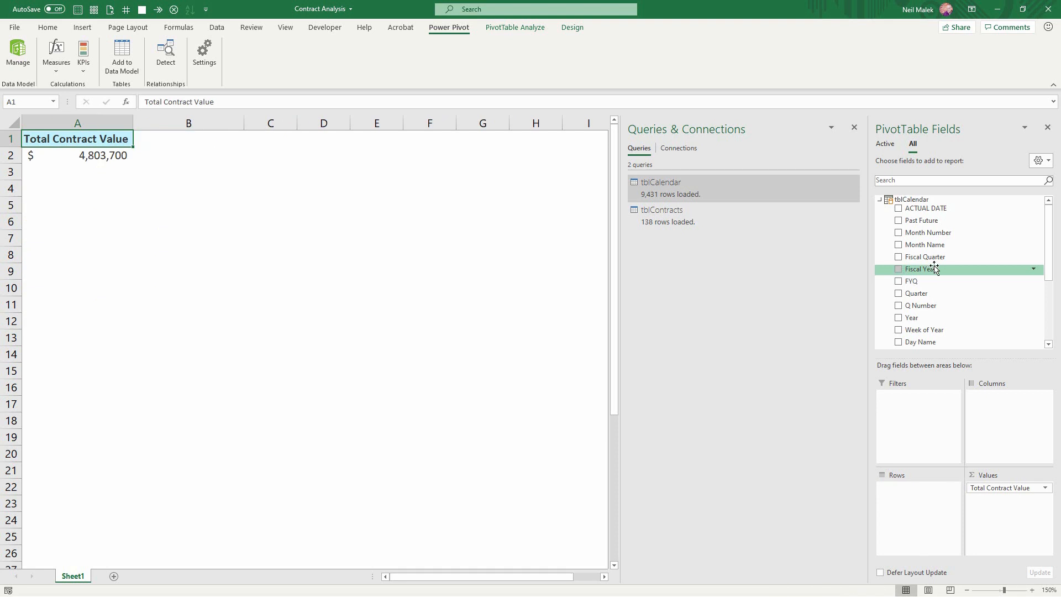
scroll(936, 271, down, 2)
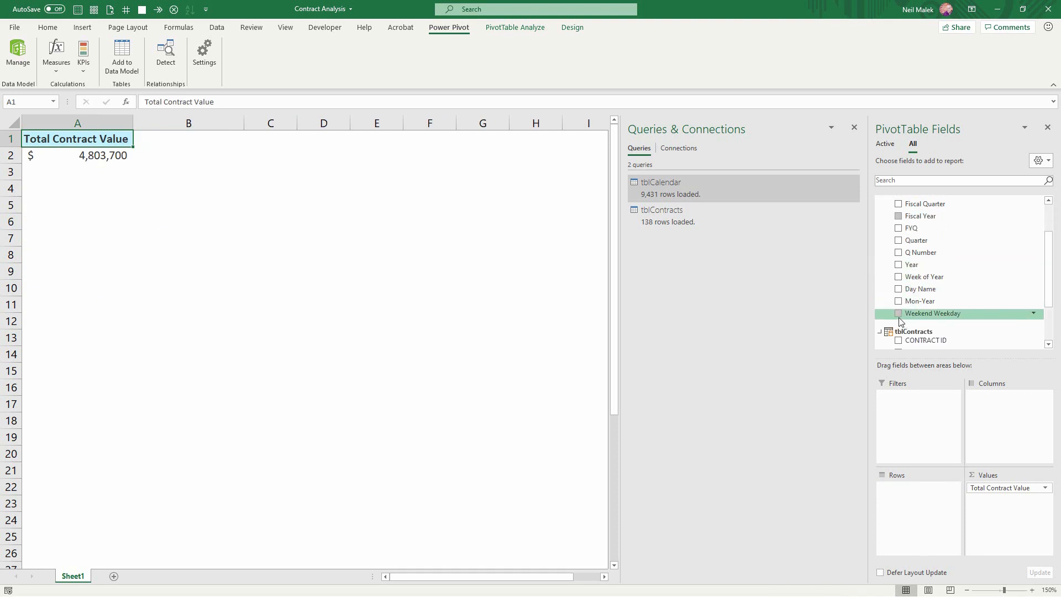
drag(912, 313, 917, 507)
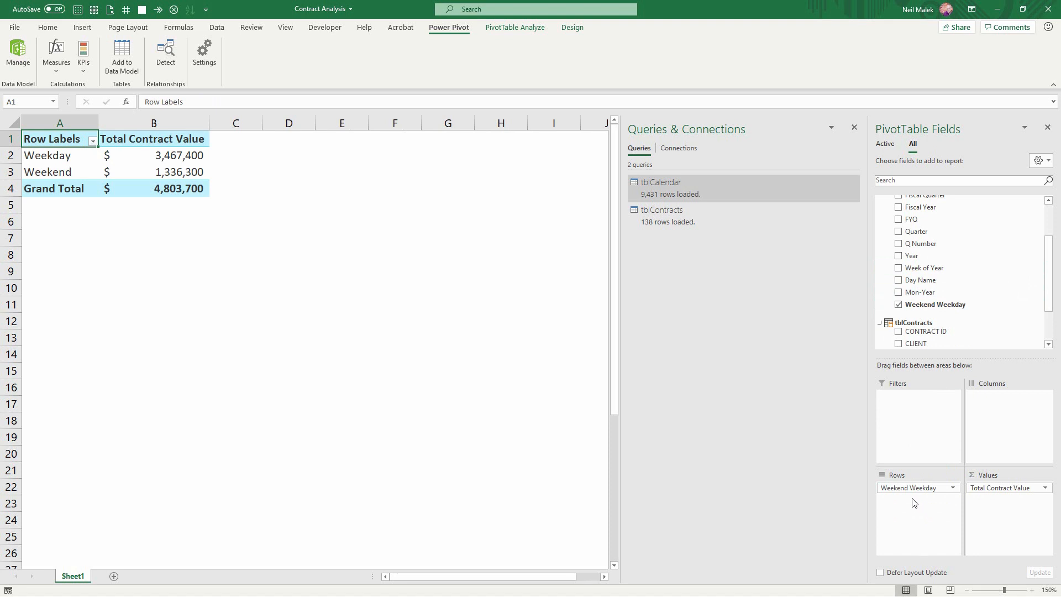
drag(914, 488, 971, 296)
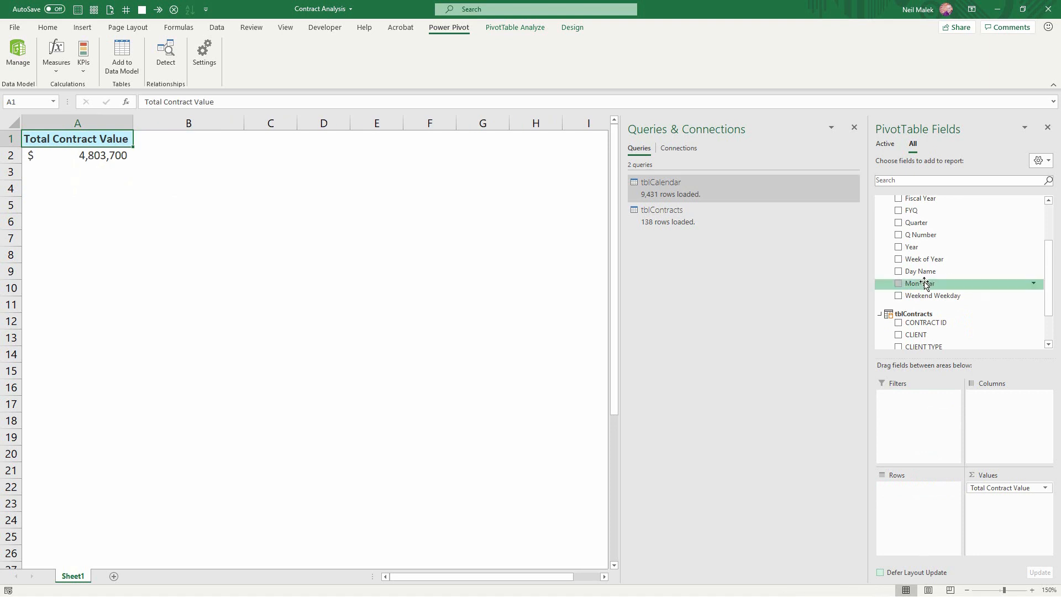
drag(906, 287, 928, 245)
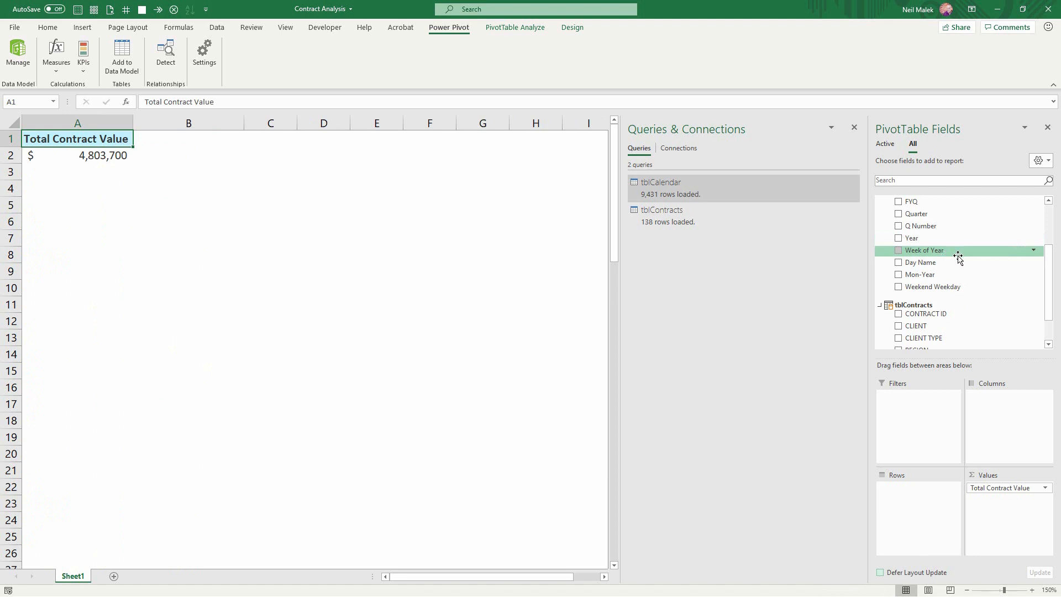
- Break the PivotTable down by REGION in rows and insert slicers for Fiscal Quarter and Fiscal Year
scroll(958, 257, down, 1)
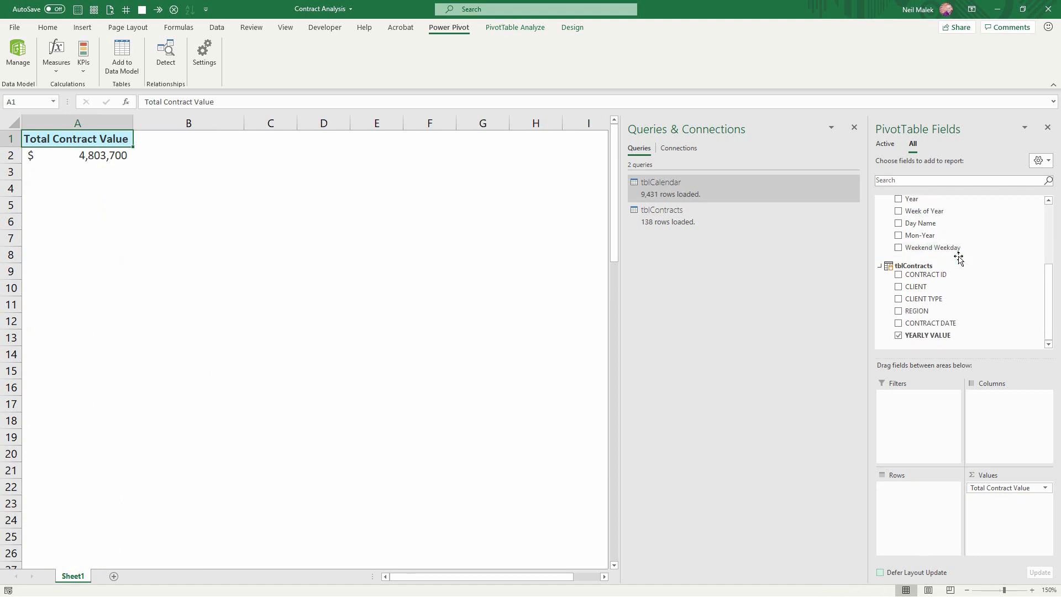
click(898, 312)
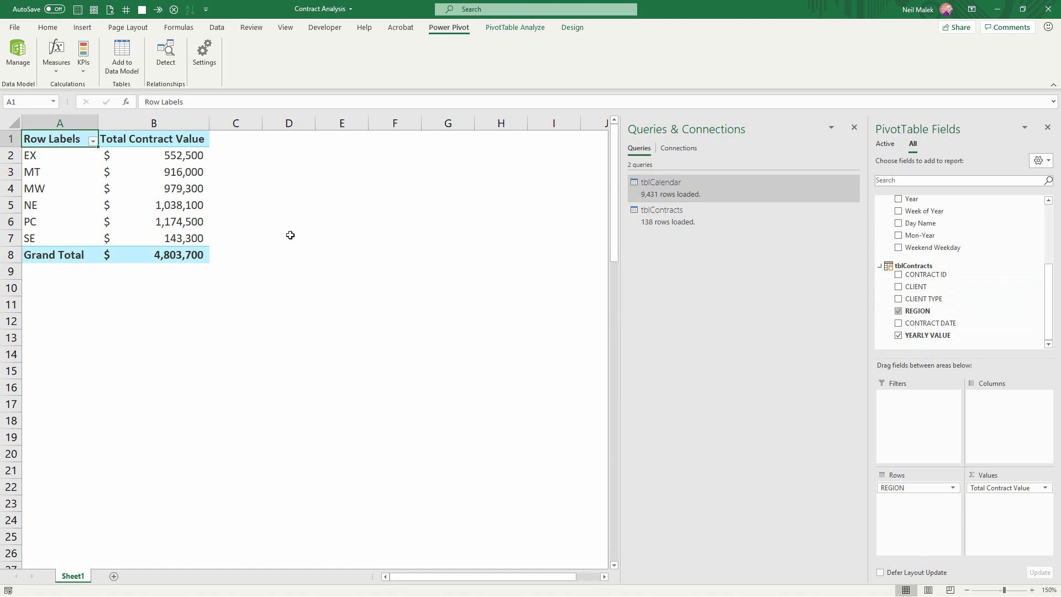
click(517, 28)
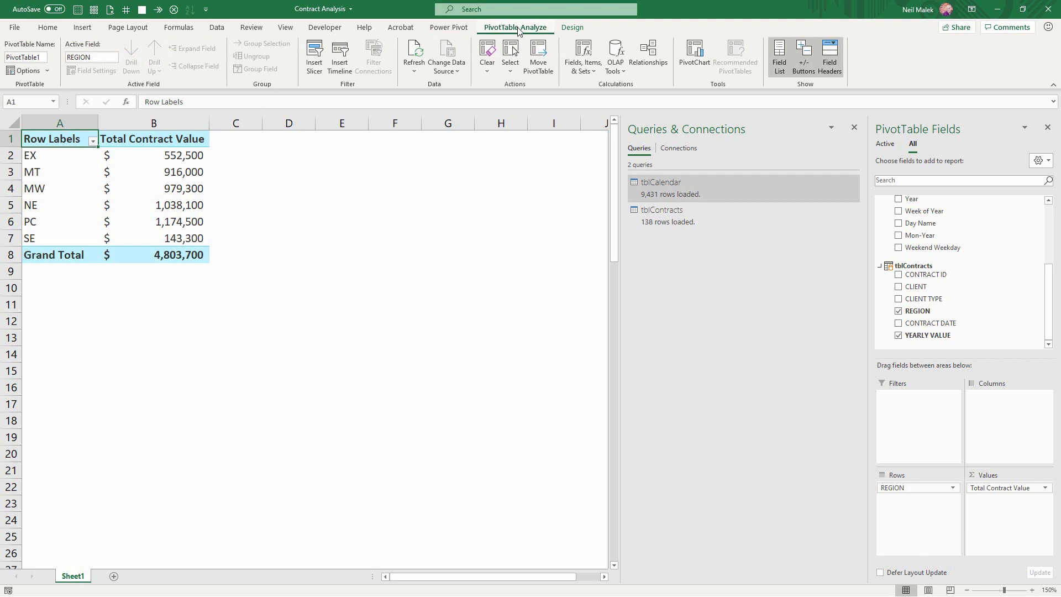
click(317, 69)
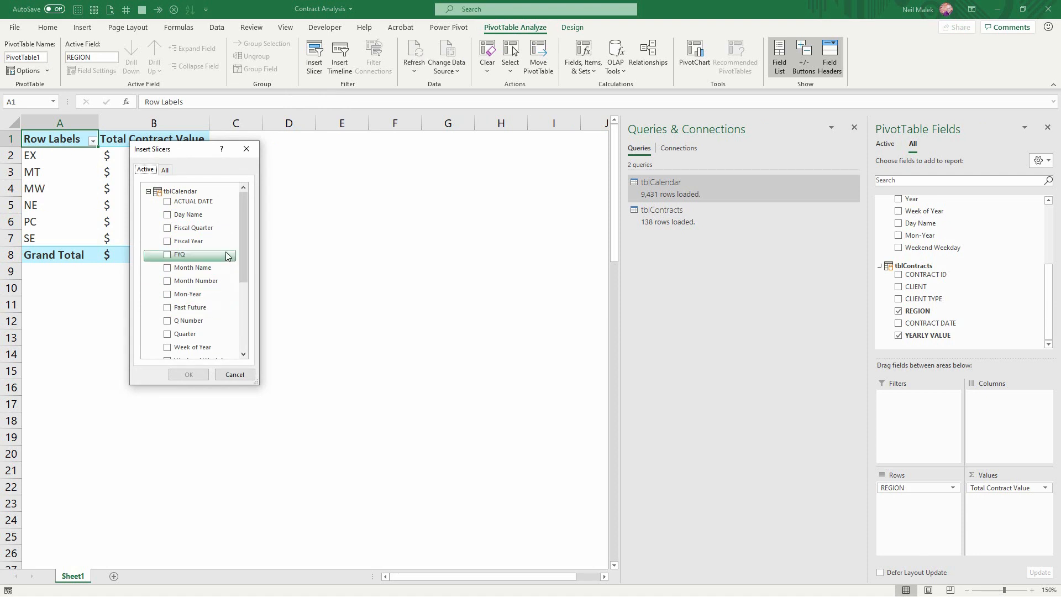
click(167, 230)
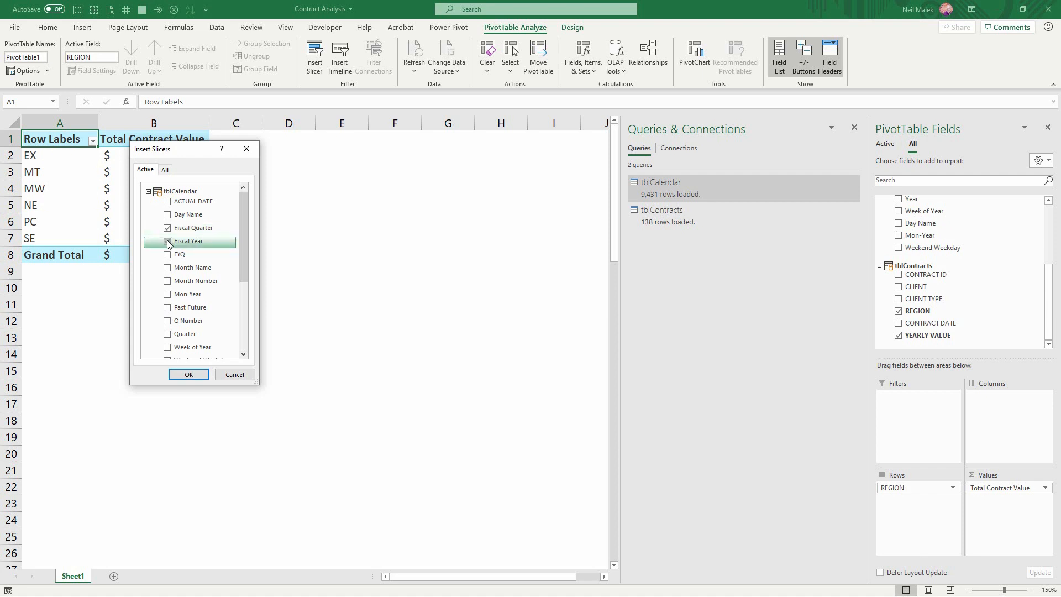
click(167, 242)
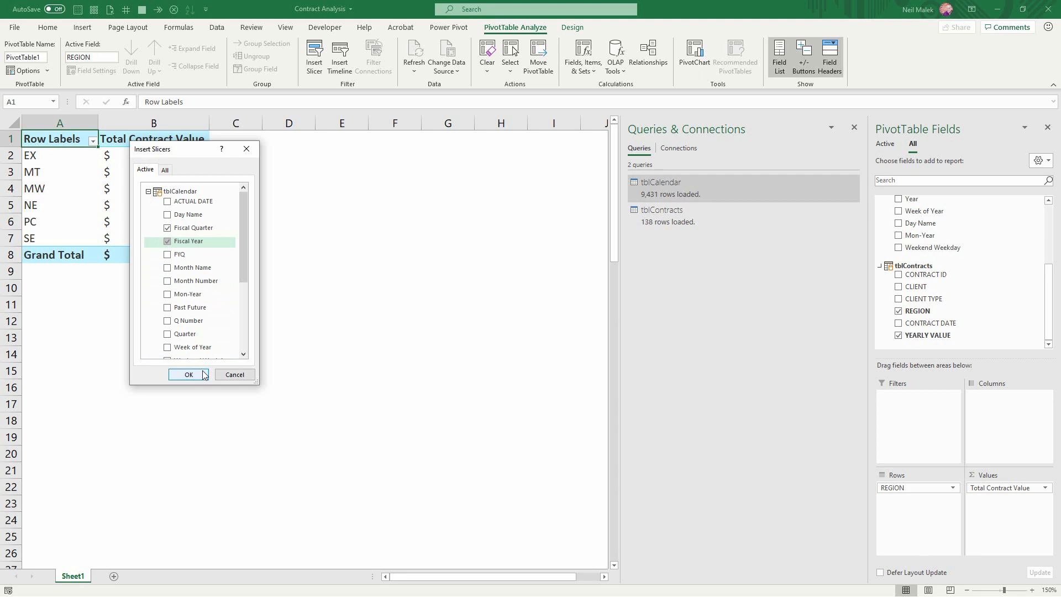
click(188, 374)
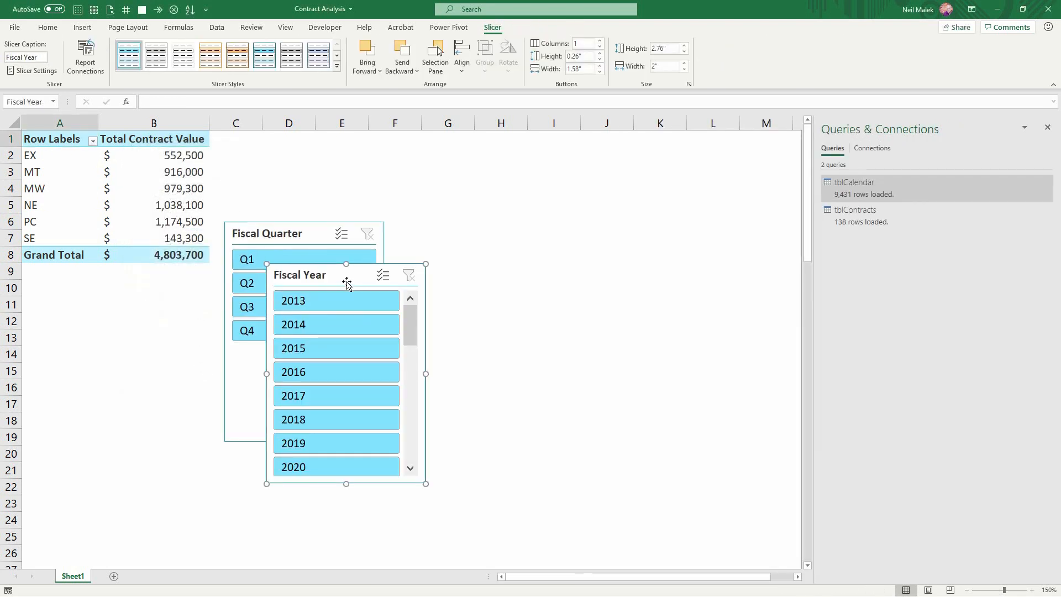
- Move the Fiscal Year slicer to row 1 over columns G to I and lengthen it to about 3.83 inches
drag(339, 276, 520, 141)
drag(526, 351, 536, 436)
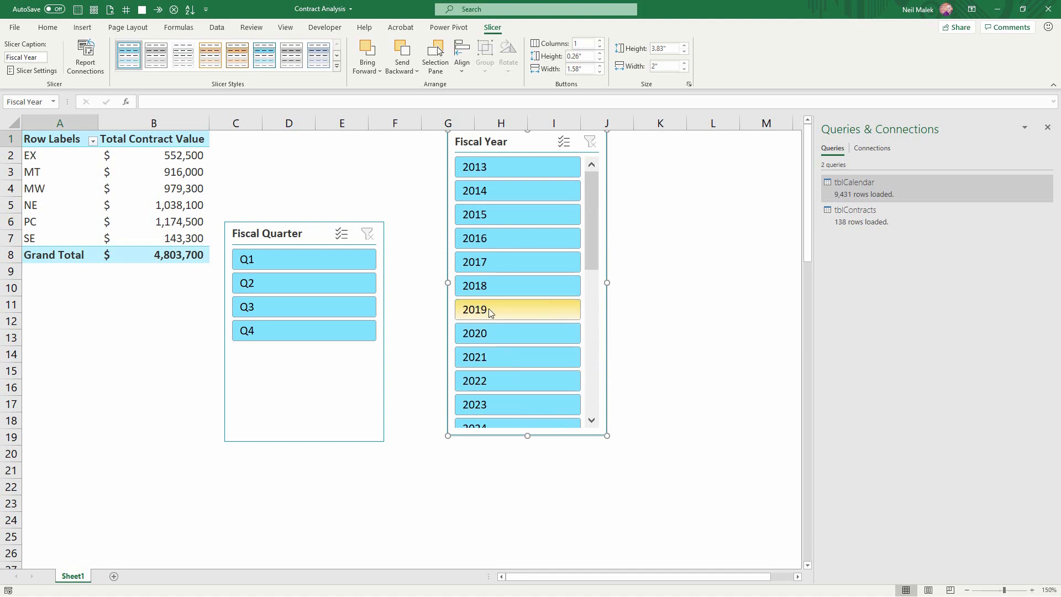
- Filter the PivotTable with the slicers to fiscal years 2017 through 2021 and fiscal quarters Q1 and Q2
click(486, 263)
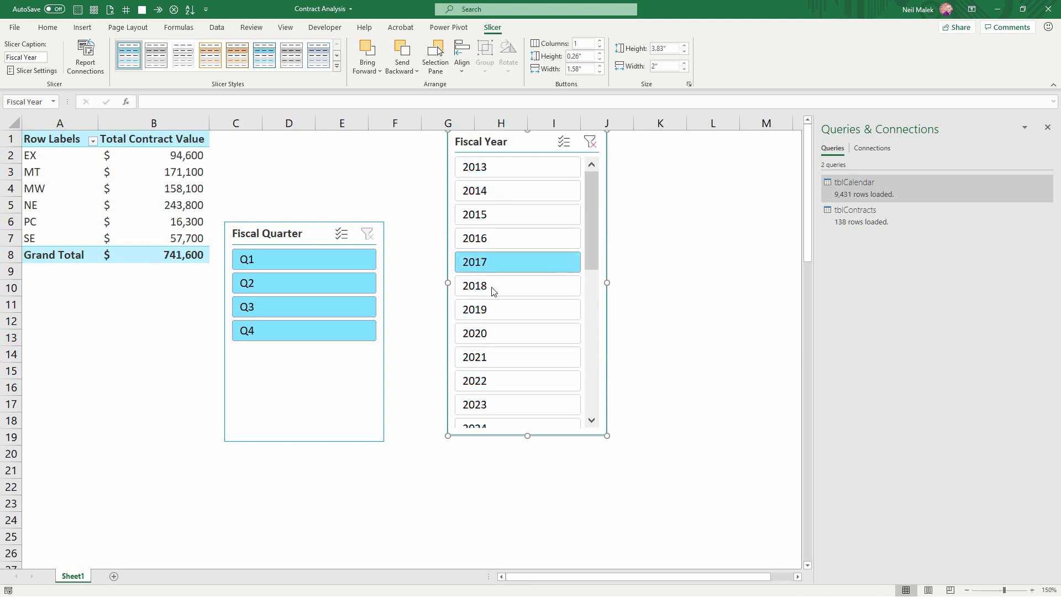
shift+click(512, 353)
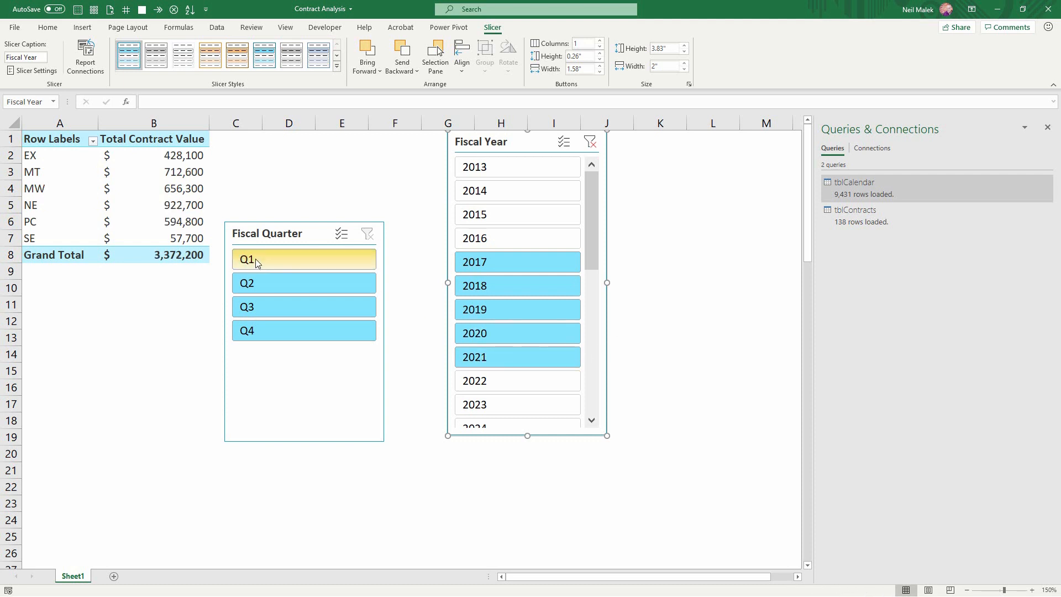
drag(290, 261, 286, 282)
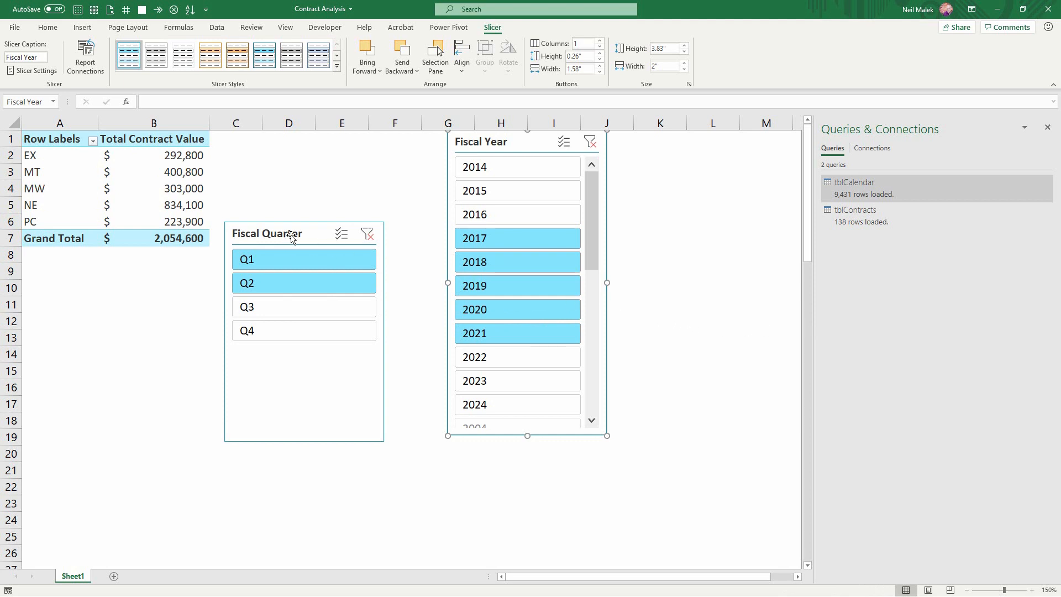
- Place the Fiscal Quarter slicer directly beside the Fiscal Year slicer, clear both slicer filters, and return to the PivotTable
drag(291, 234, 352, 143)
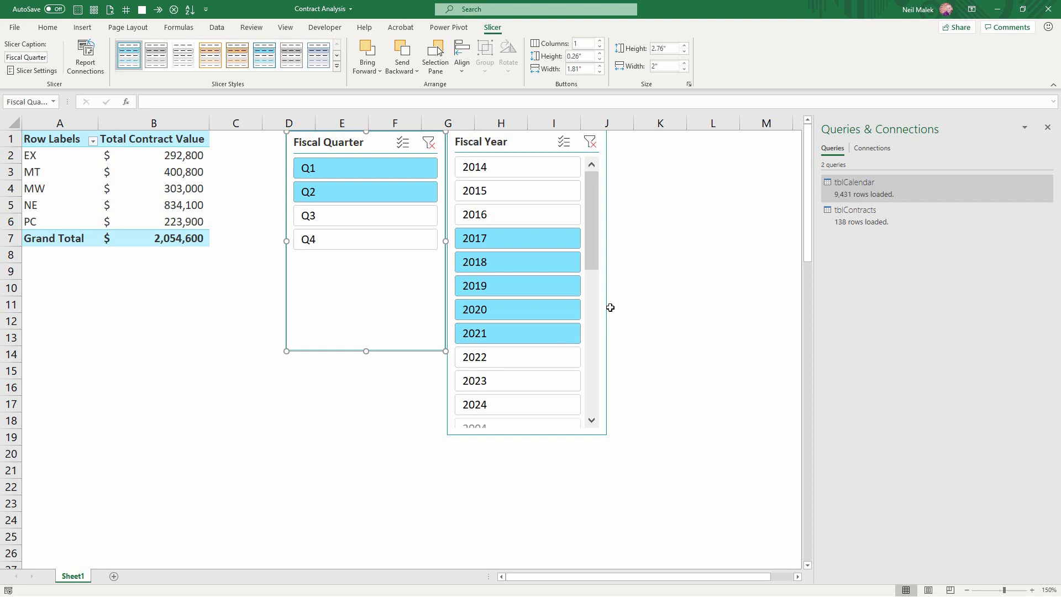
click(589, 142)
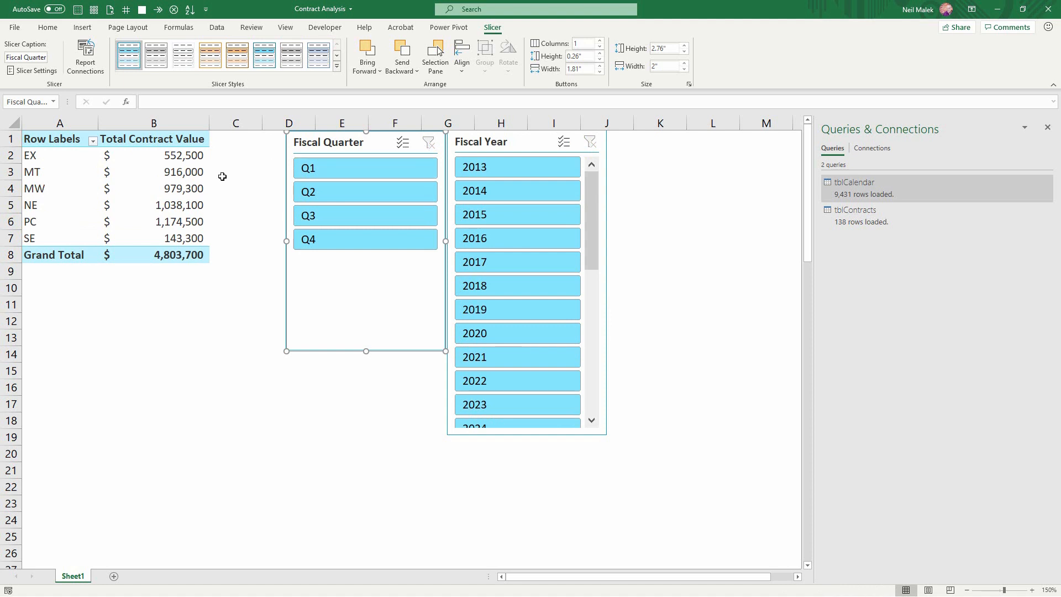
click(175, 184)
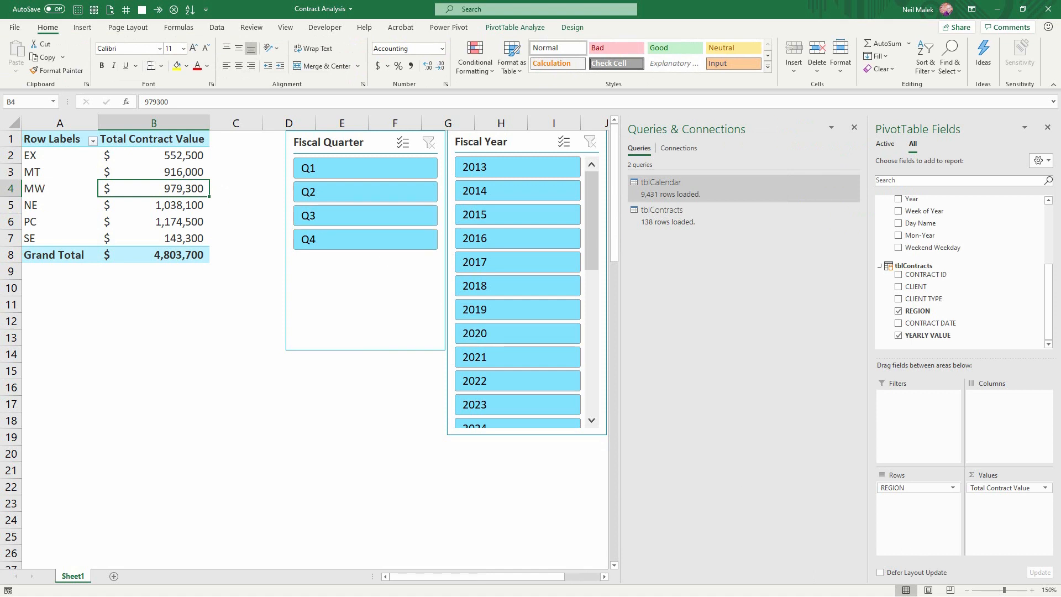
- Switch to the Video Files folder in File Explorer and create a new workbook from the Template with Calendar template
key(alt+Tab)
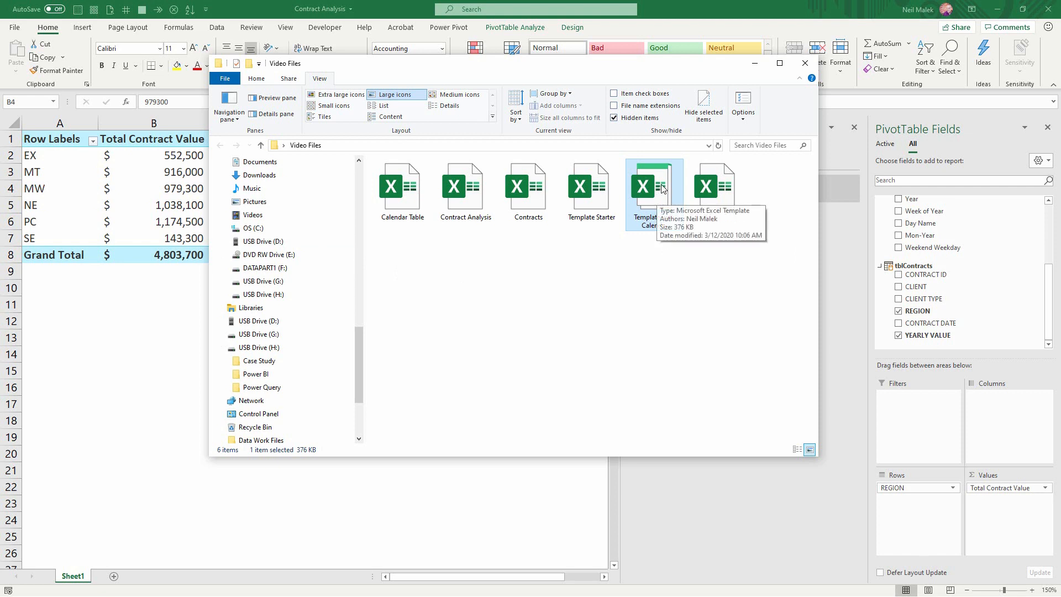
key(alt+Tab)
mouse_move(661, 187)
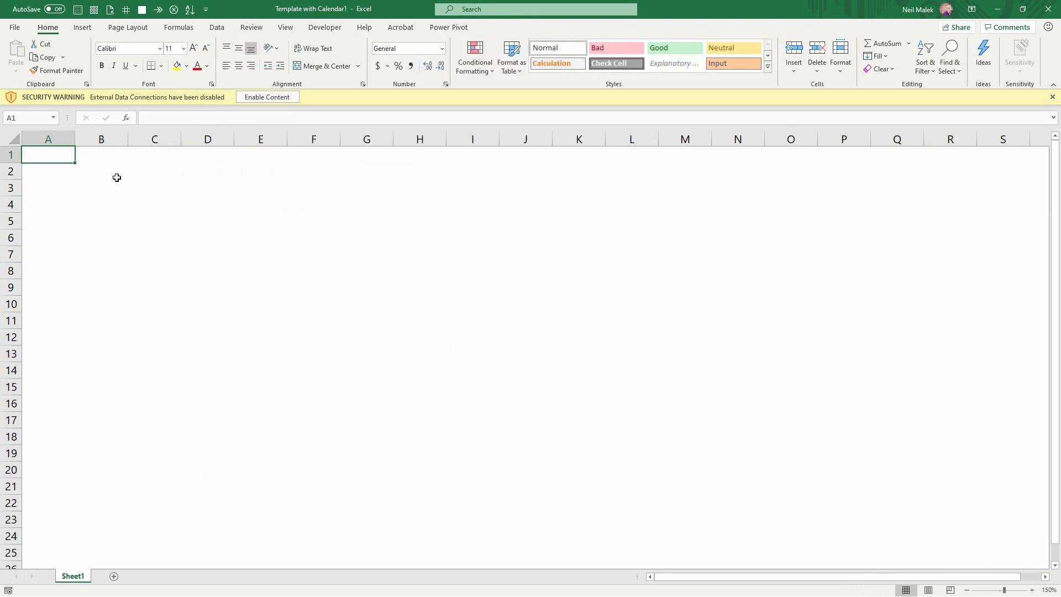
- Launch the Power Query Editor, accept the external data source security notice, and display the tblCalendar query
click(216, 28)
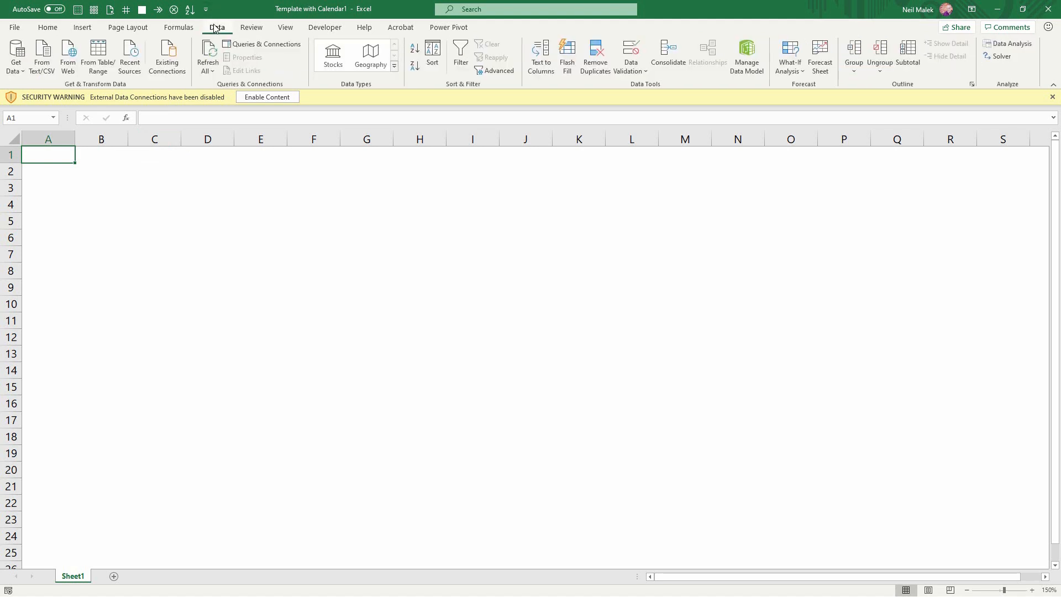
click(19, 71)
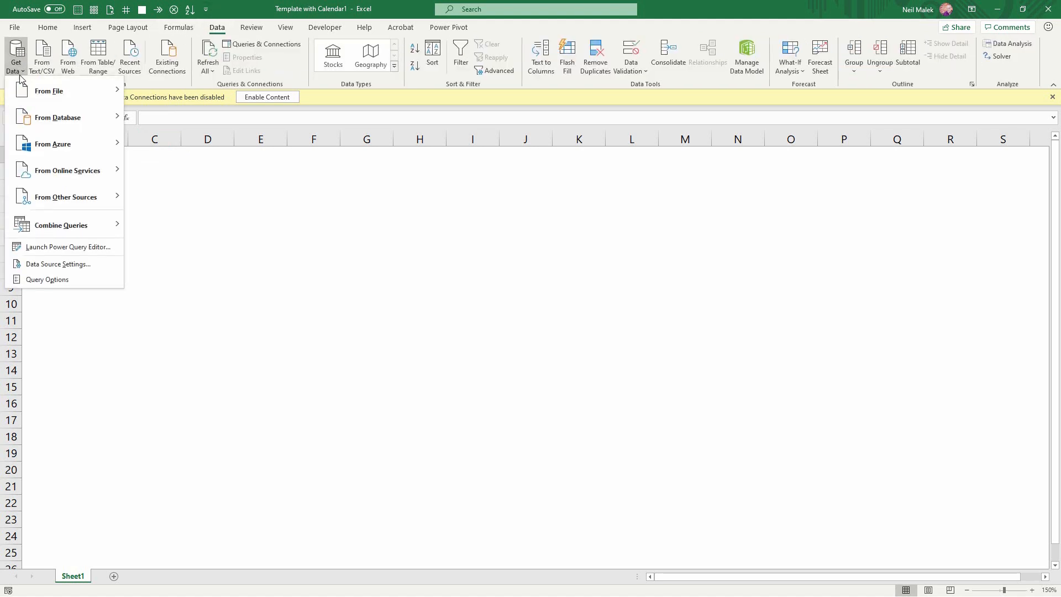
click(61, 247)
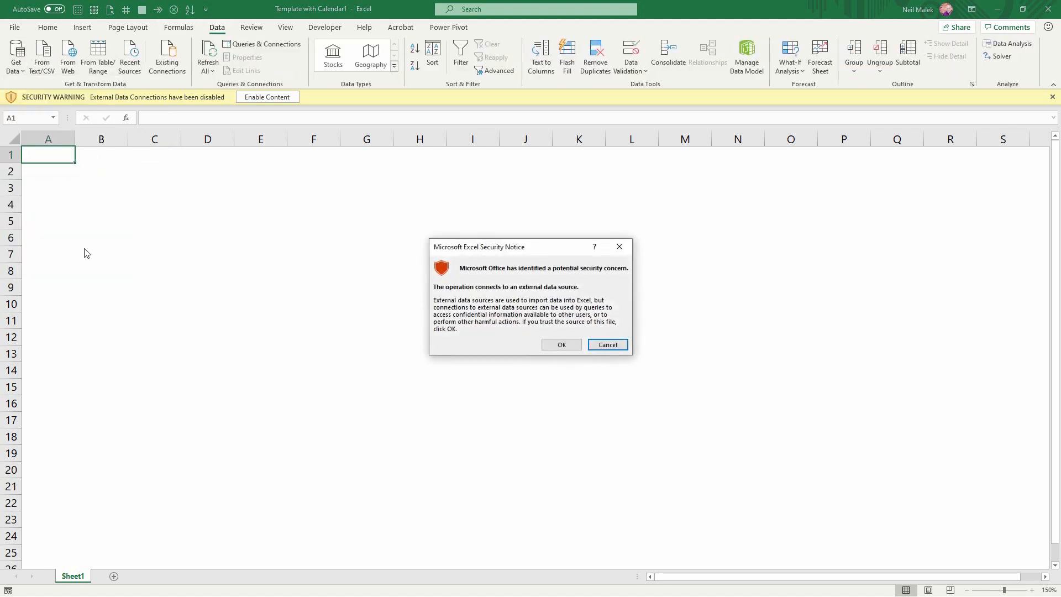
click(557, 345)
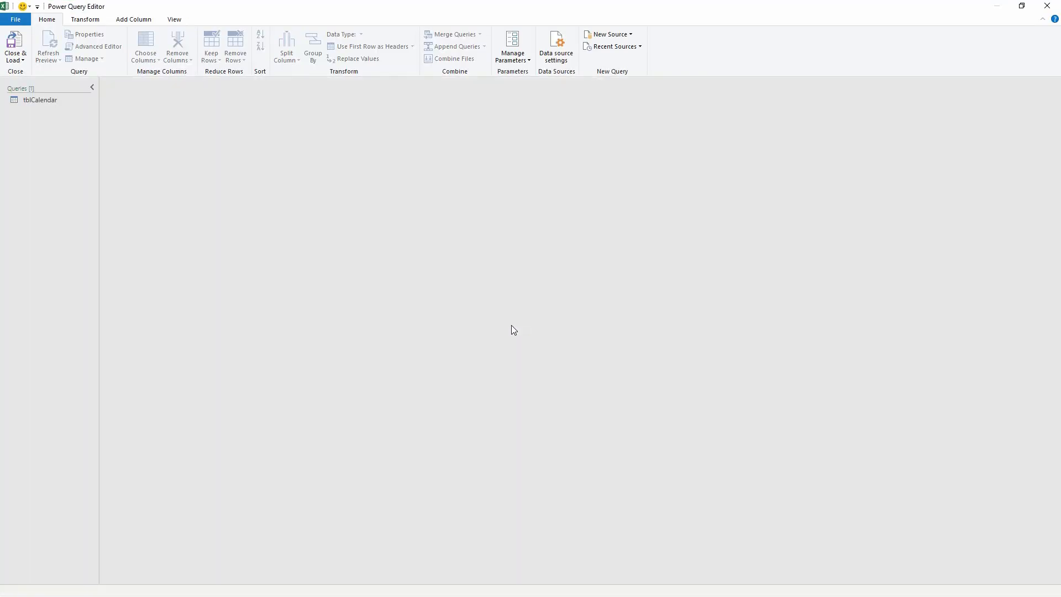
click(36, 101)
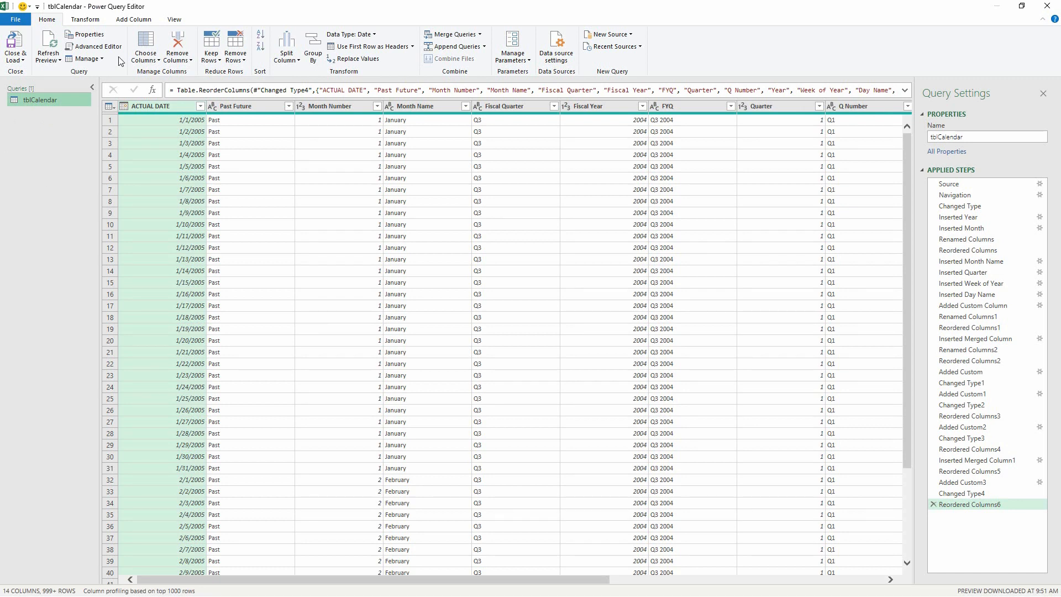
- Import the tblTrainingEvents table from the Training Events workbook as a new query source
click(607, 34)
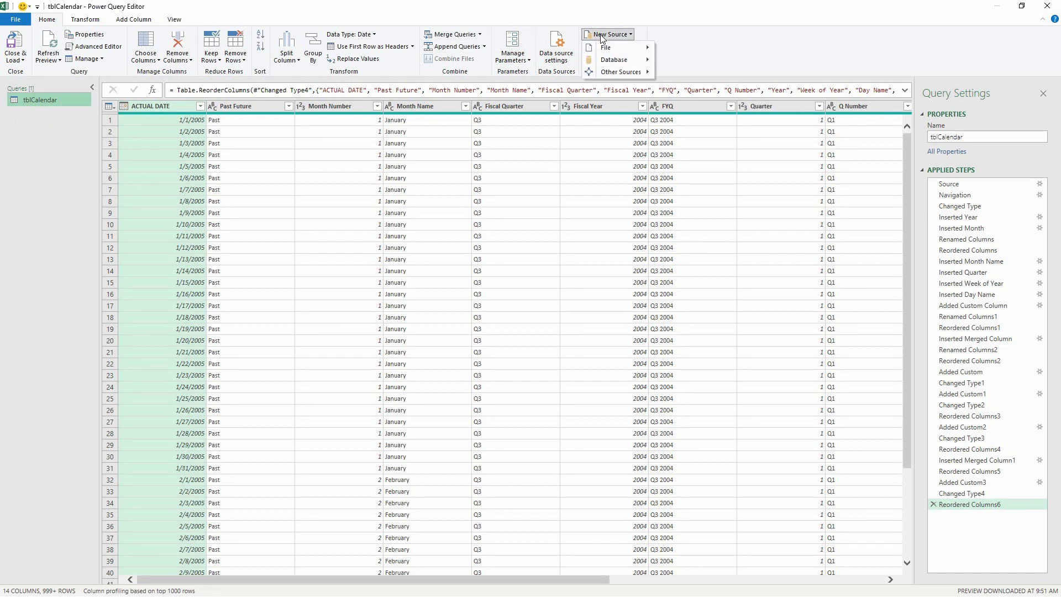
mouse_move(634, 51)
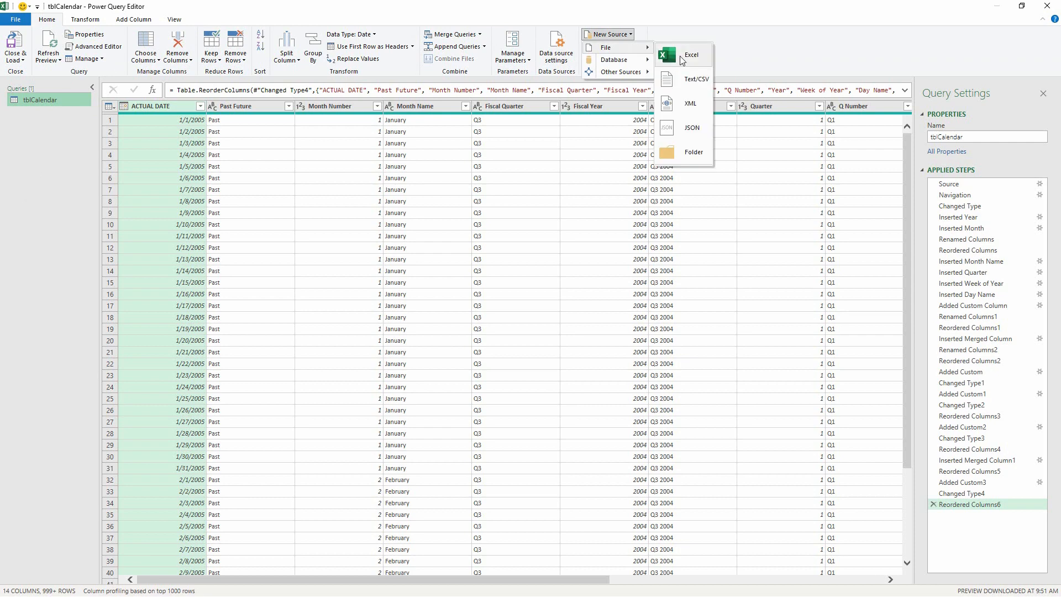
click(685, 55)
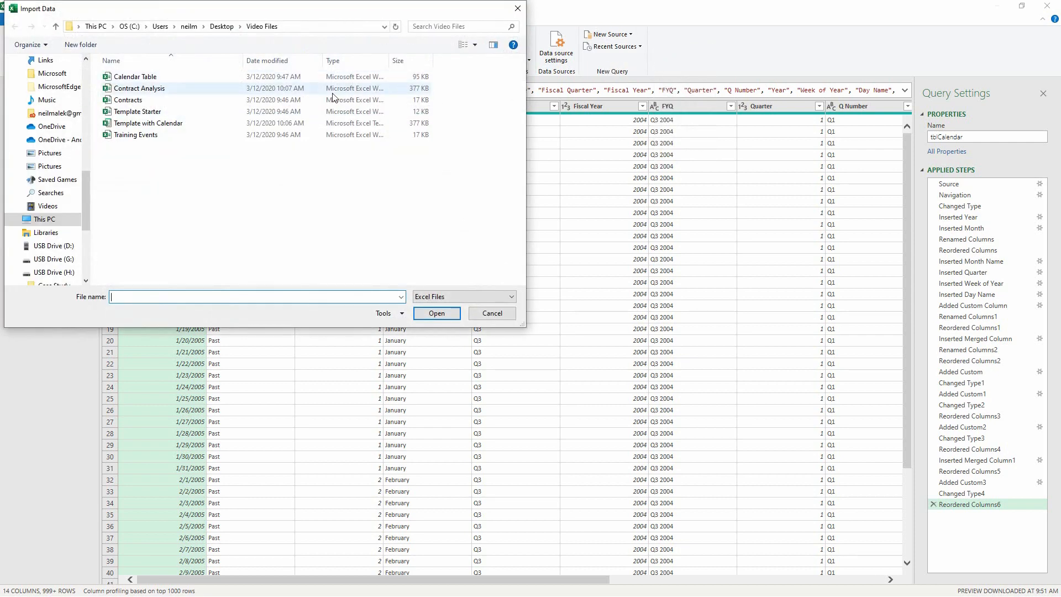
double_click(143, 134)
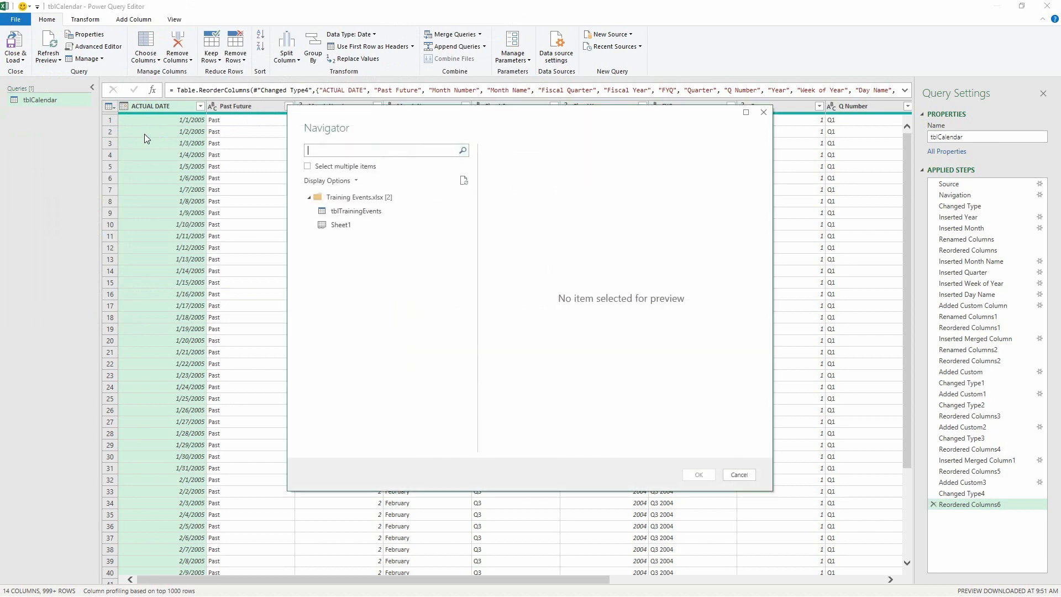
click(341, 215)
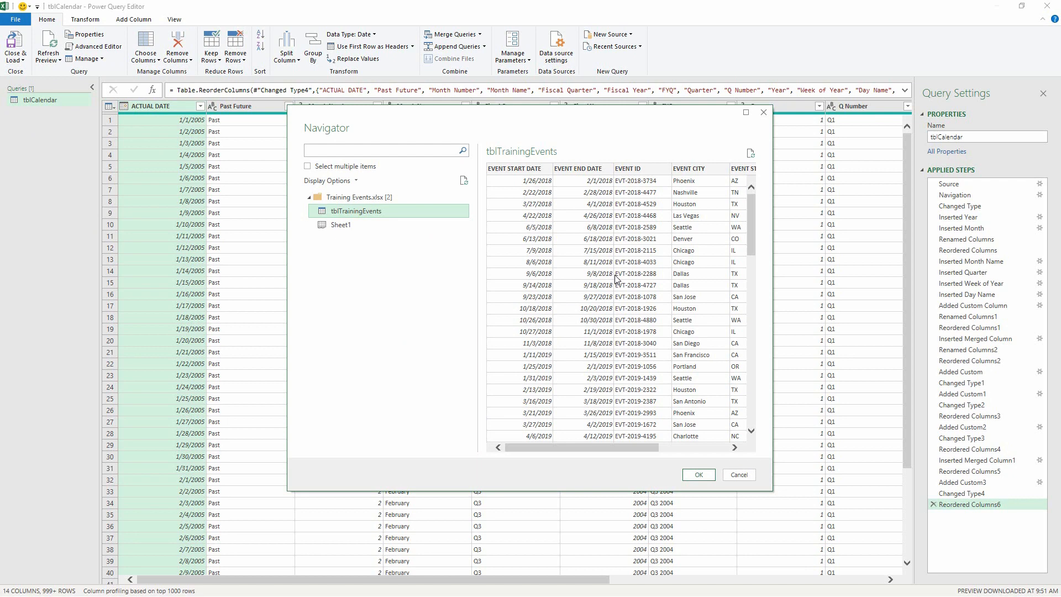
click(699, 475)
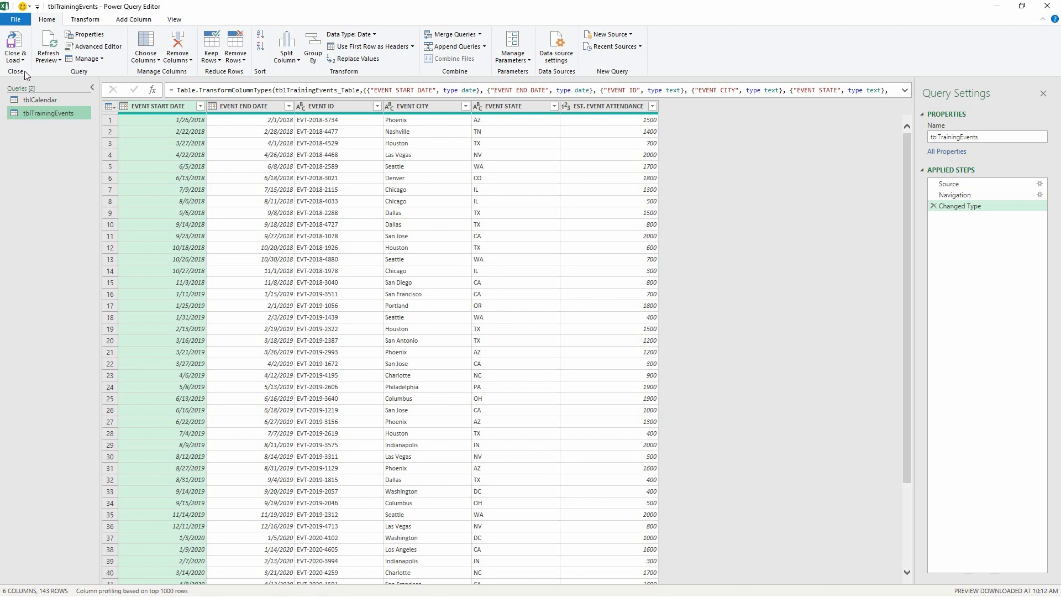
- Load the tblTrainingEvents query as a connection only and add its data to the Data Model
click(15, 57)
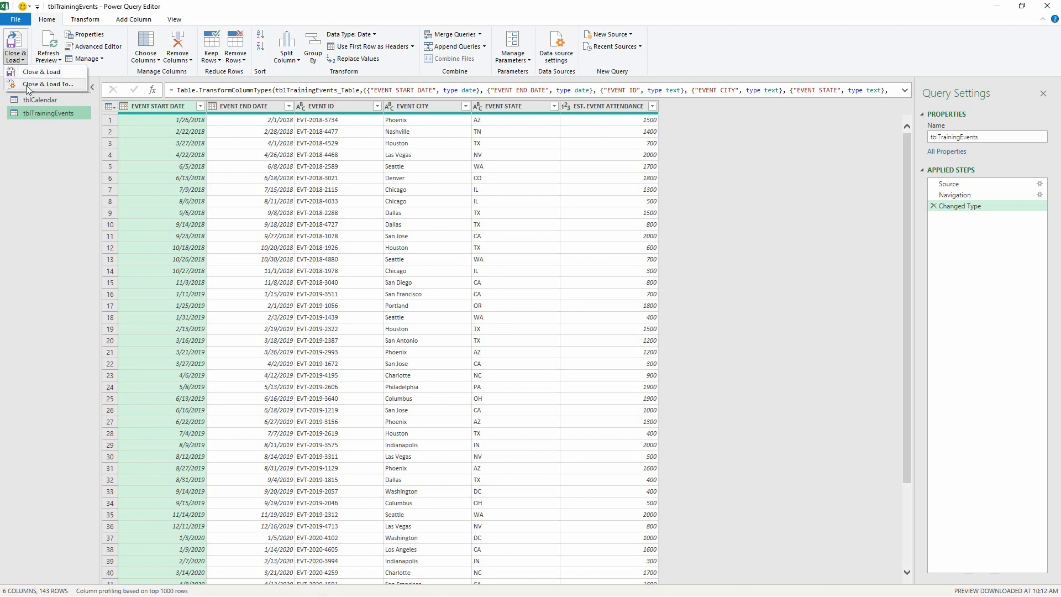
click(28, 85)
click(152, 234)
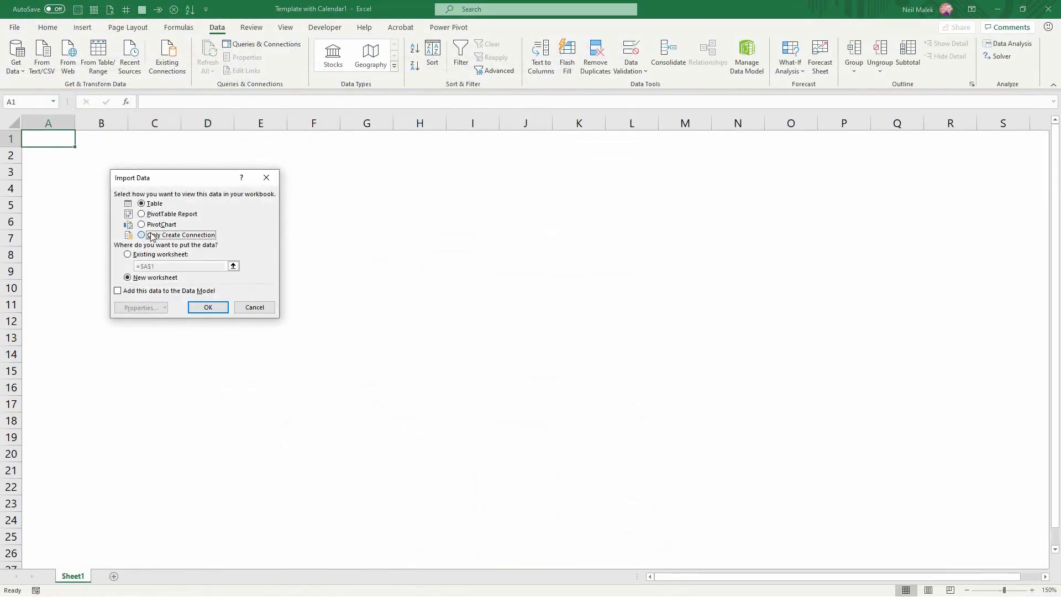
click(175, 291)
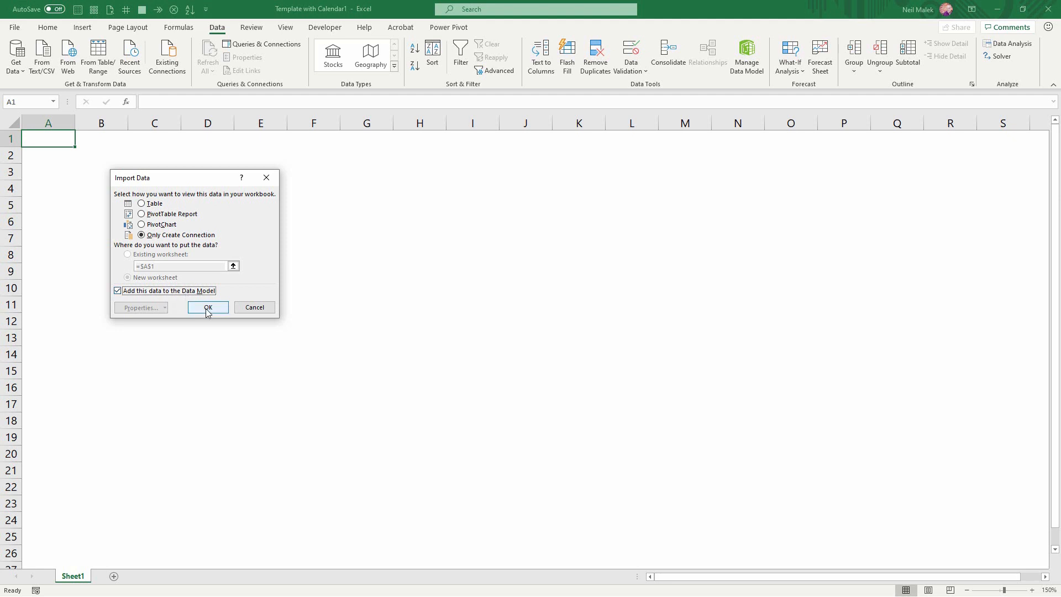
click(207, 307)
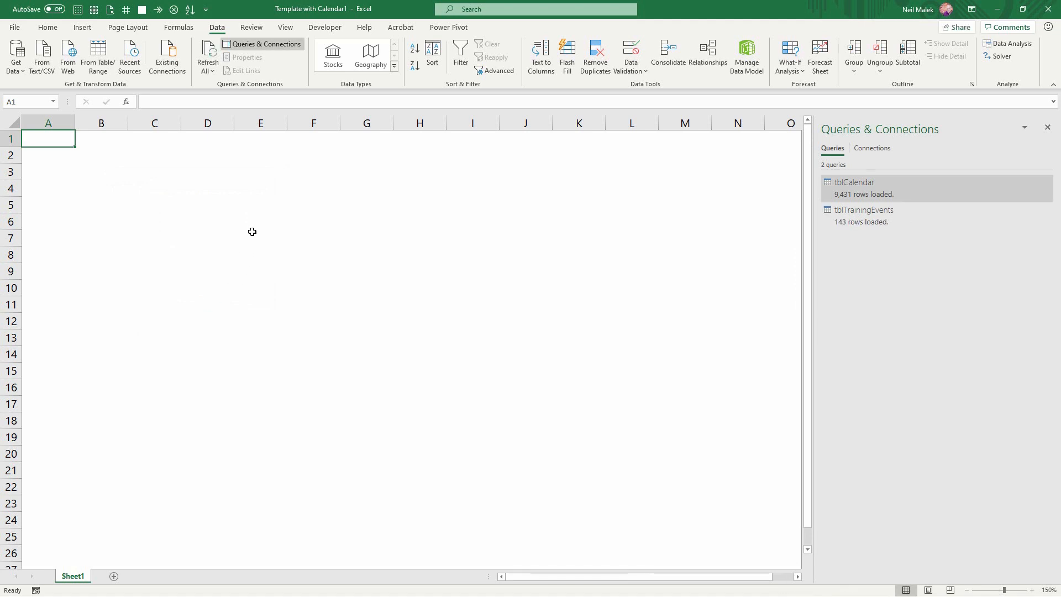
- Relate EVENT START DATE in tblTrainingEvents to ACTUAL DATE in tblCalendar in the Power Pivot data model
click(448, 27)
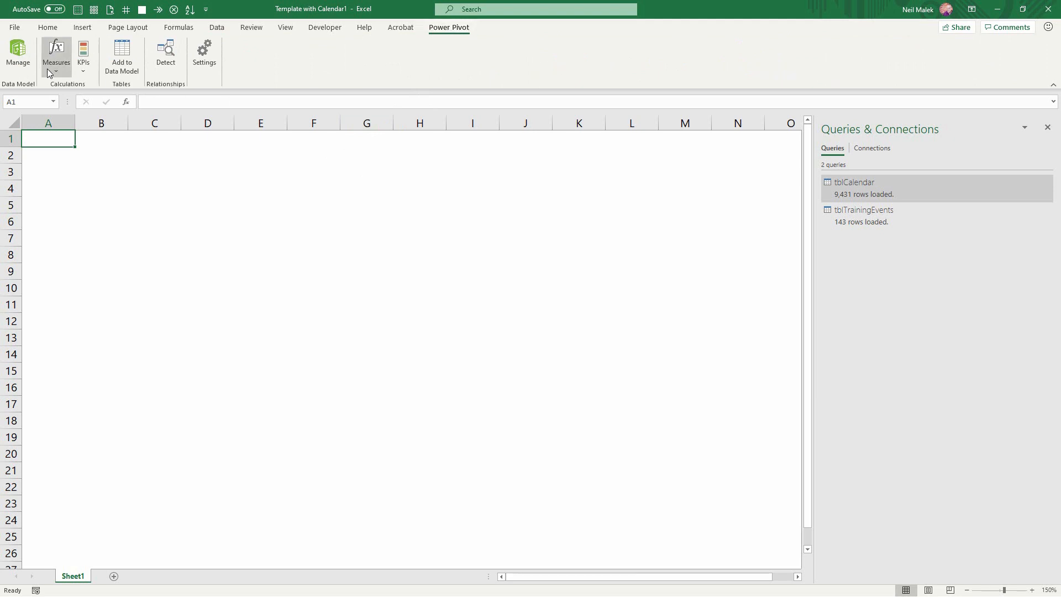
click(17, 65)
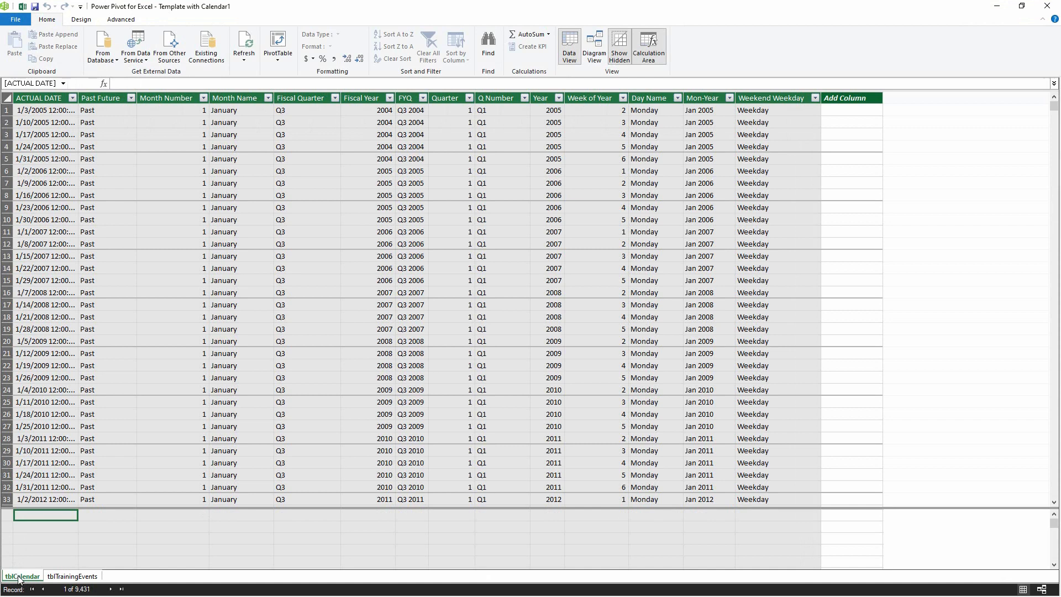
click(70, 576)
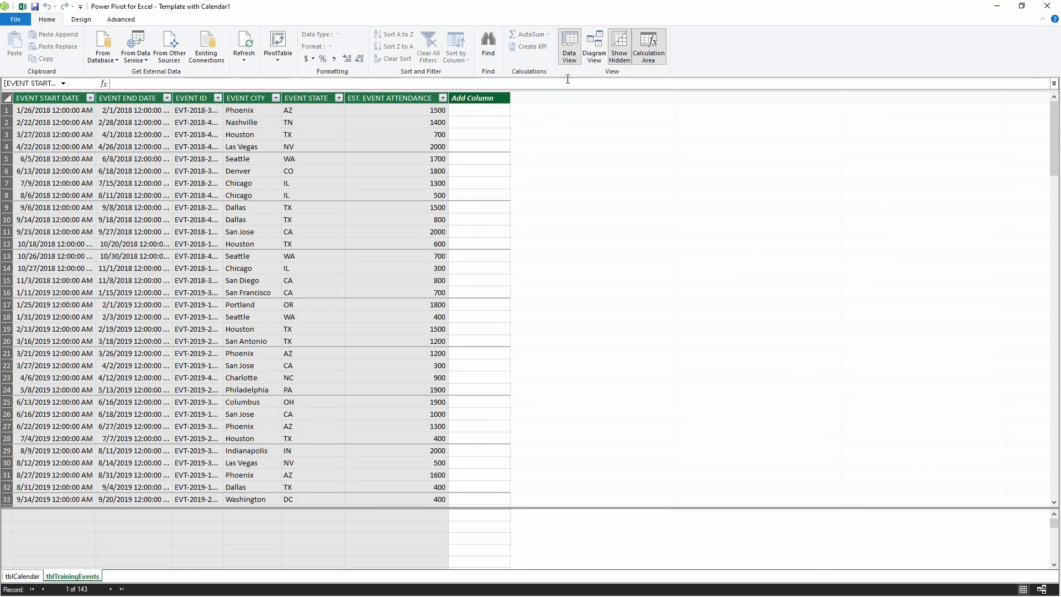
click(587, 57)
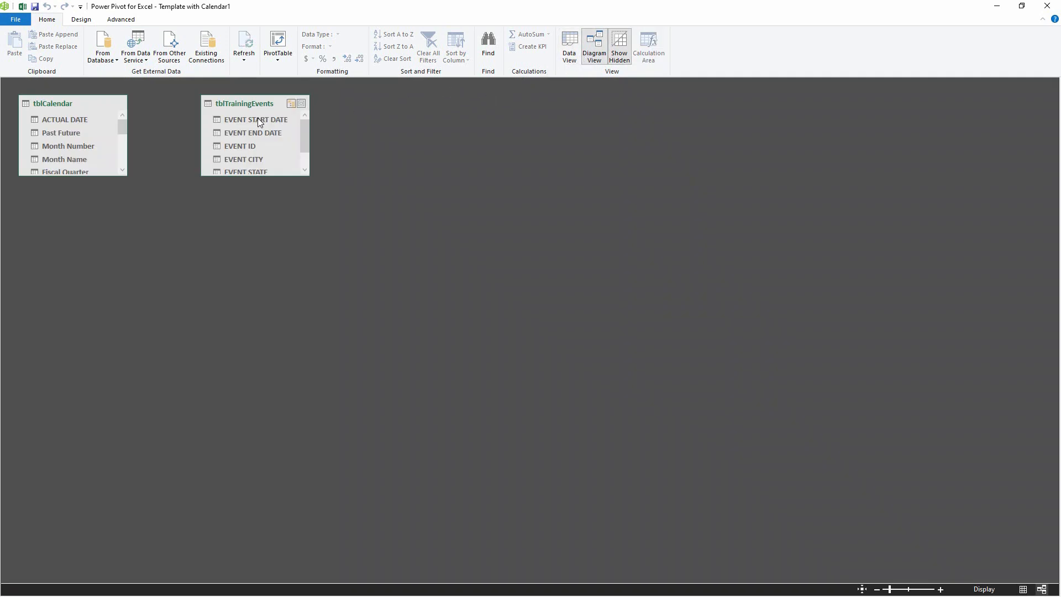
drag(258, 117, 73, 123)
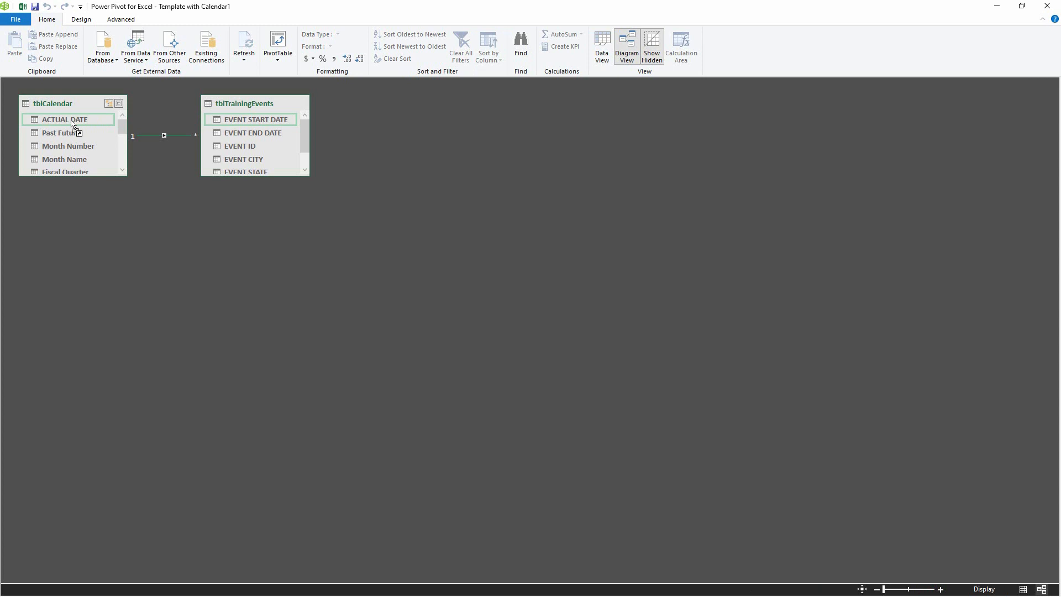
- Create a PivotTable from the data model on the existing worksheet at Sheet1 cell A1
click(278, 43)
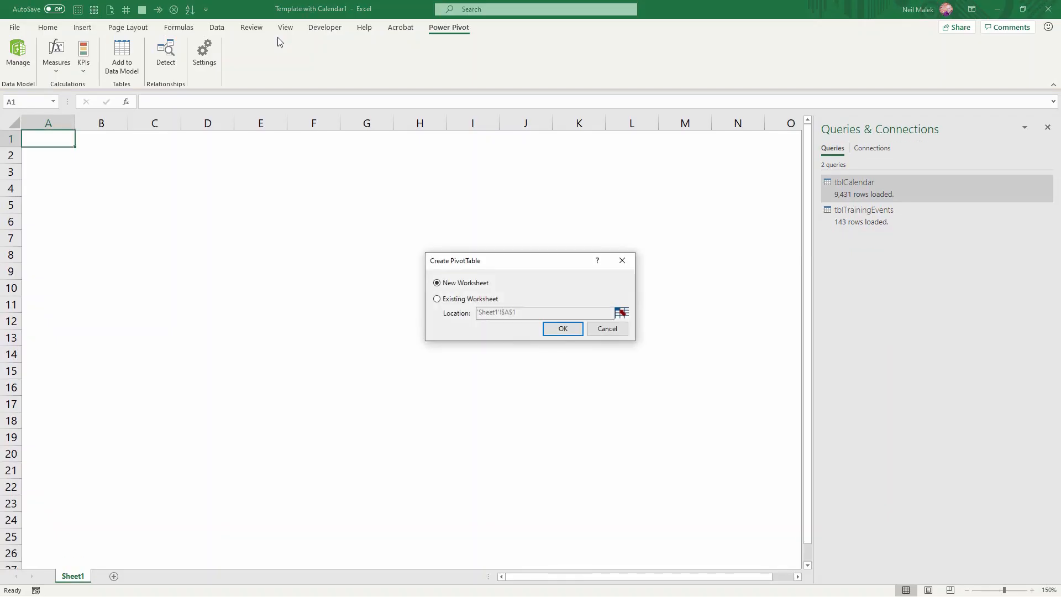
click(437, 298)
click(562, 329)
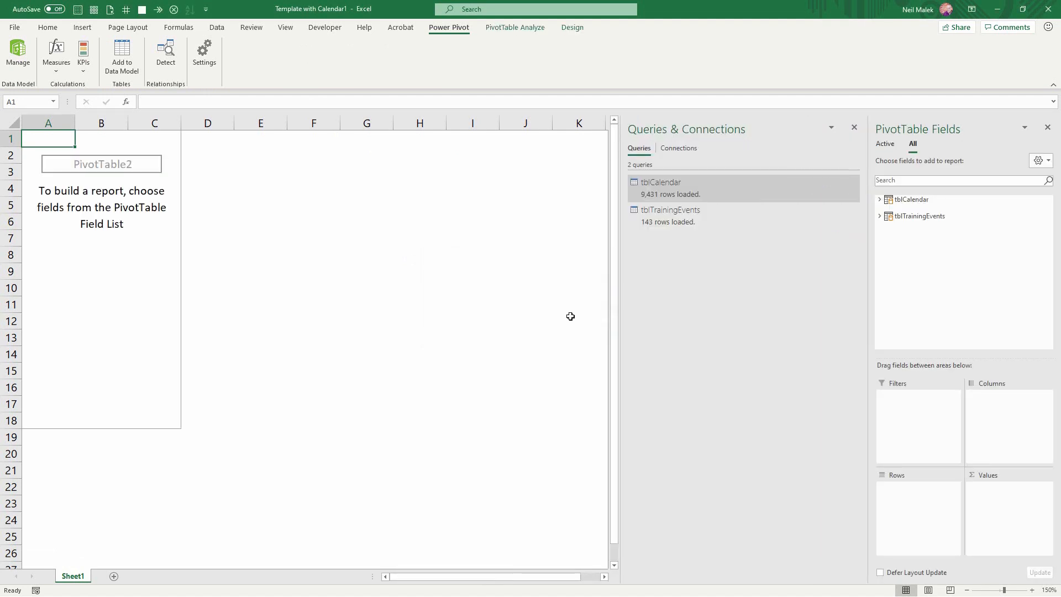
- Add EVENT ID from tblTrainingEvents to the PivotTable values as a count named Number of Events
click(879, 217)
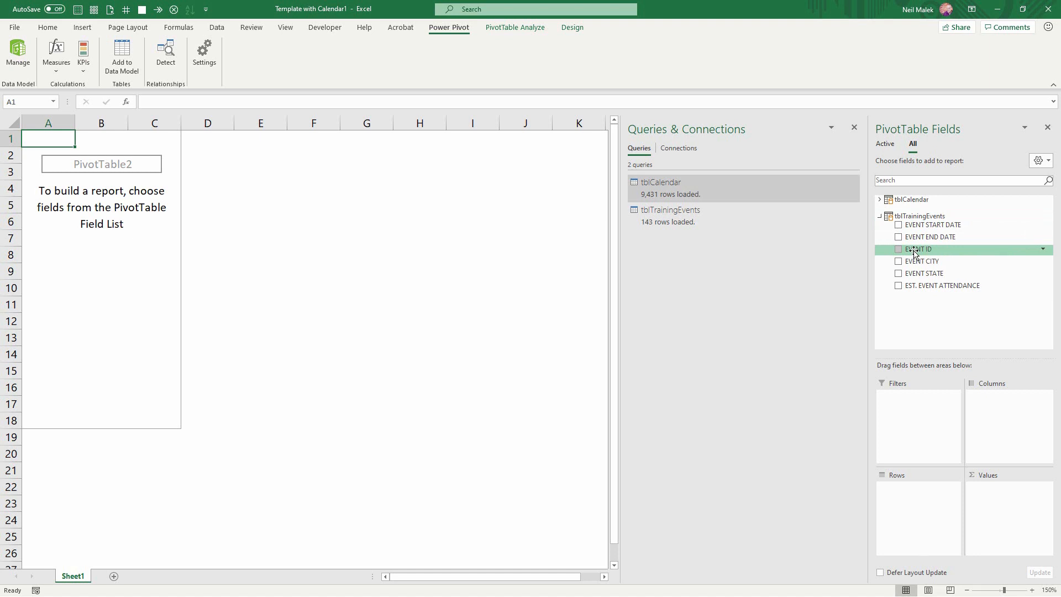
drag(915, 253, 1002, 506)
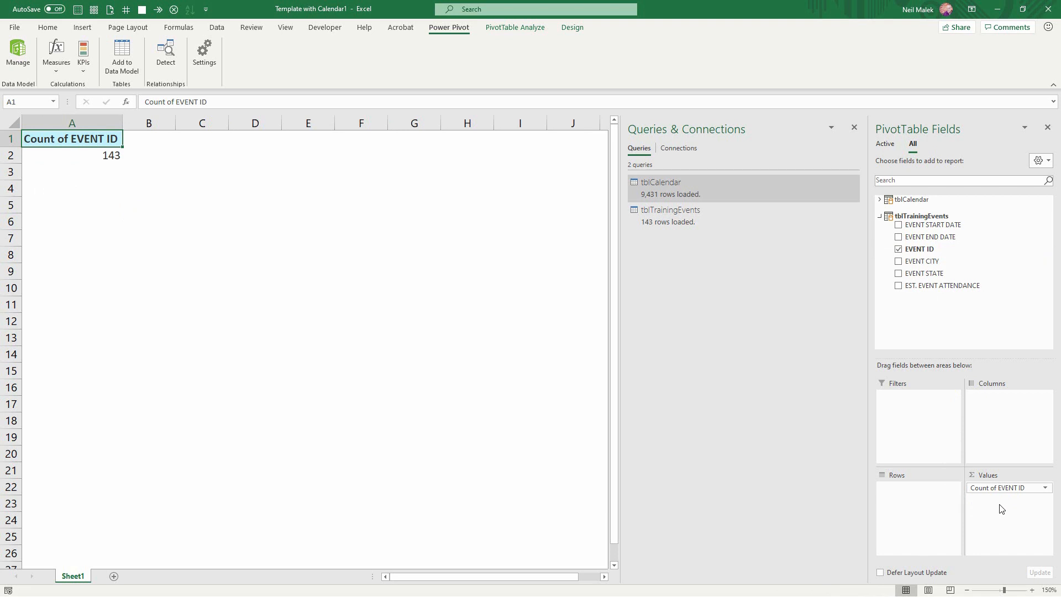
click(1029, 490)
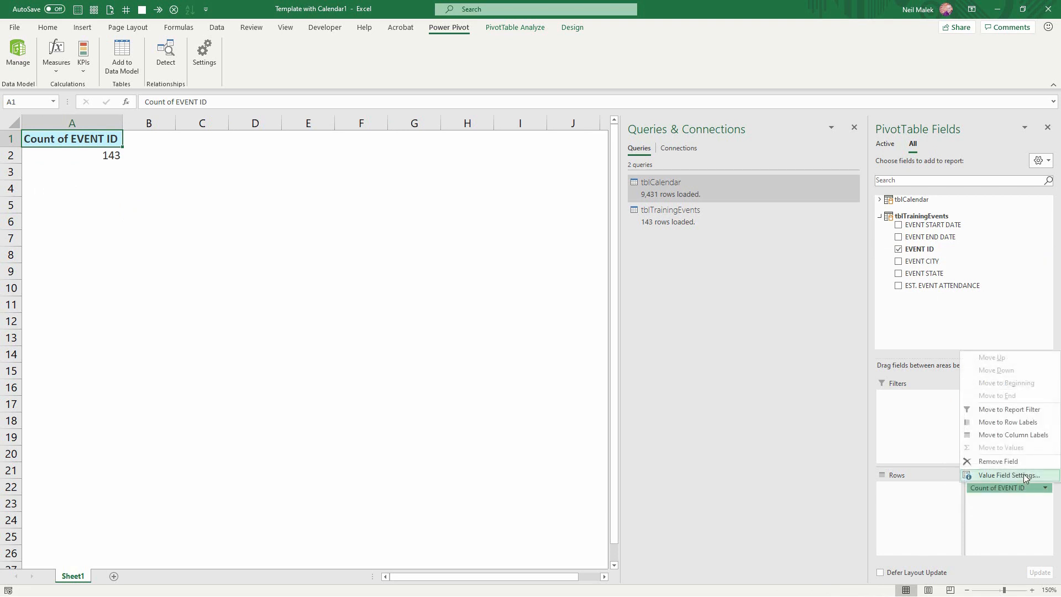
click(1008, 475)
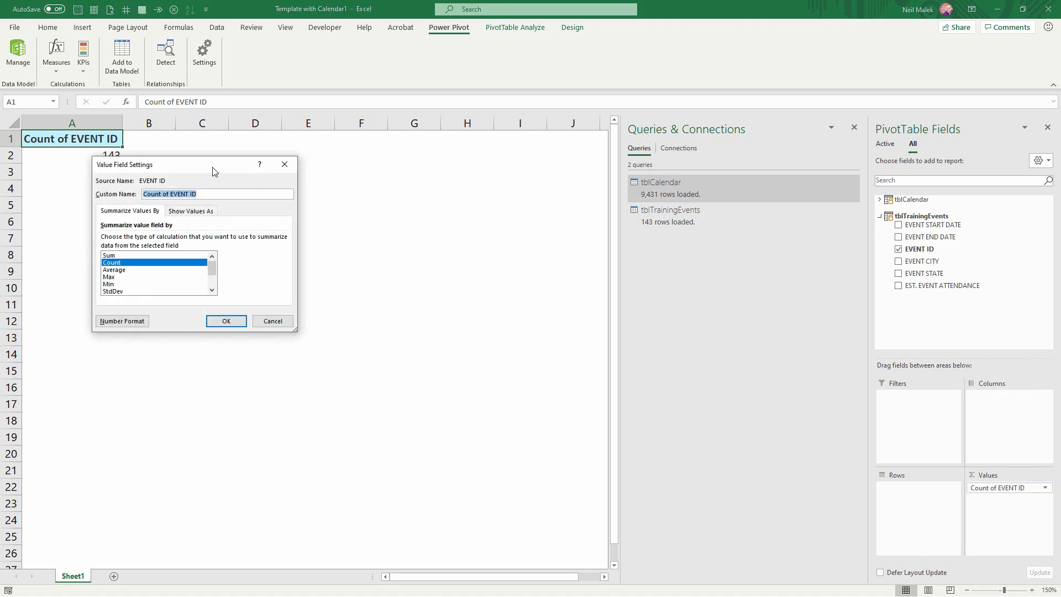
text(Number of Events)
key(Return)
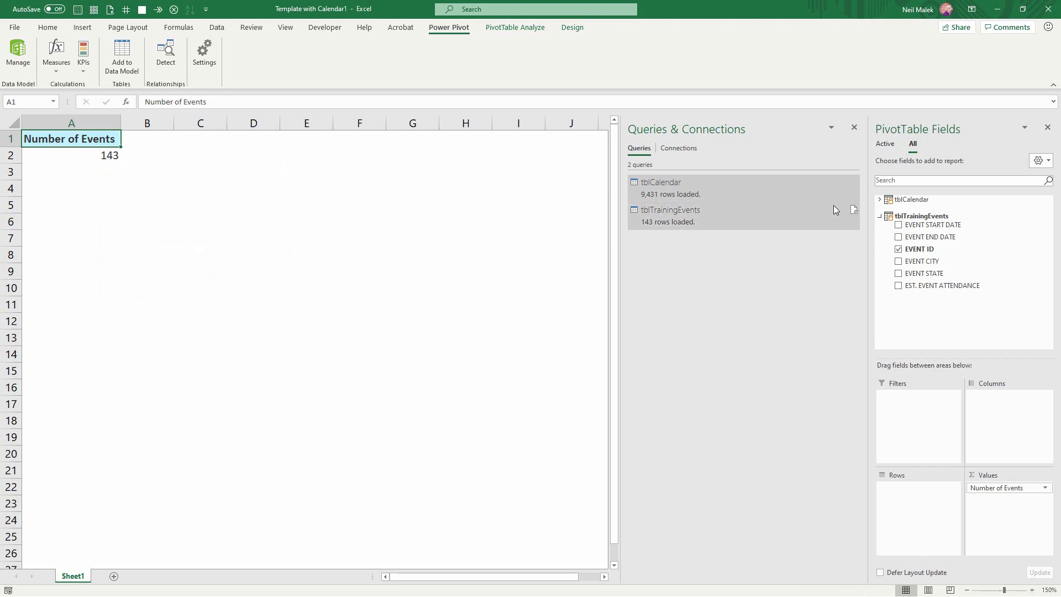
- Break the event count down by FYQ from tblCalendar in rows and select the Q1 2021 row
click(879, 200)
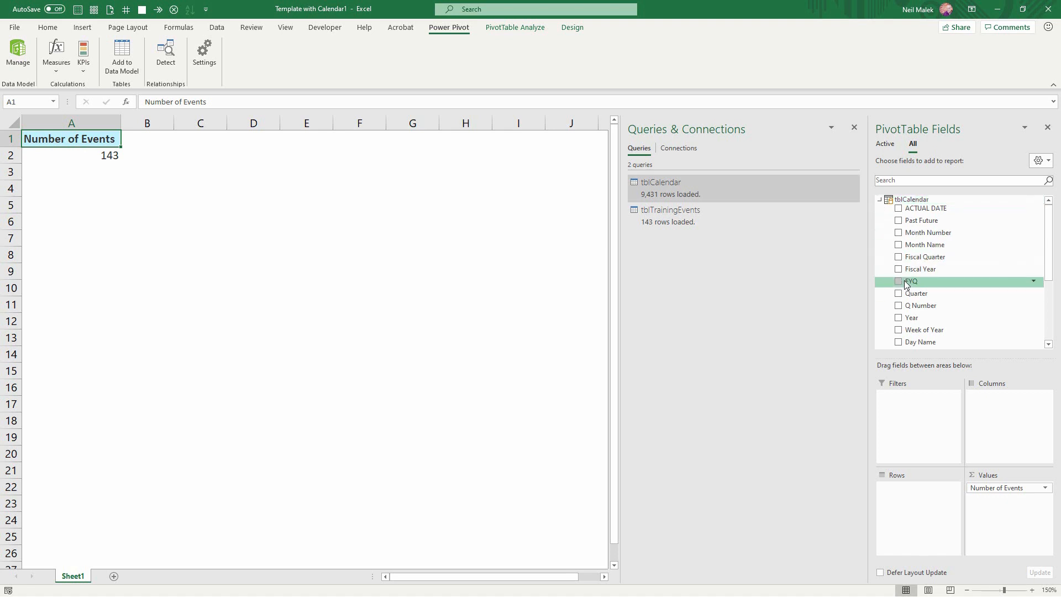
drag(906, 284, 919, 501)
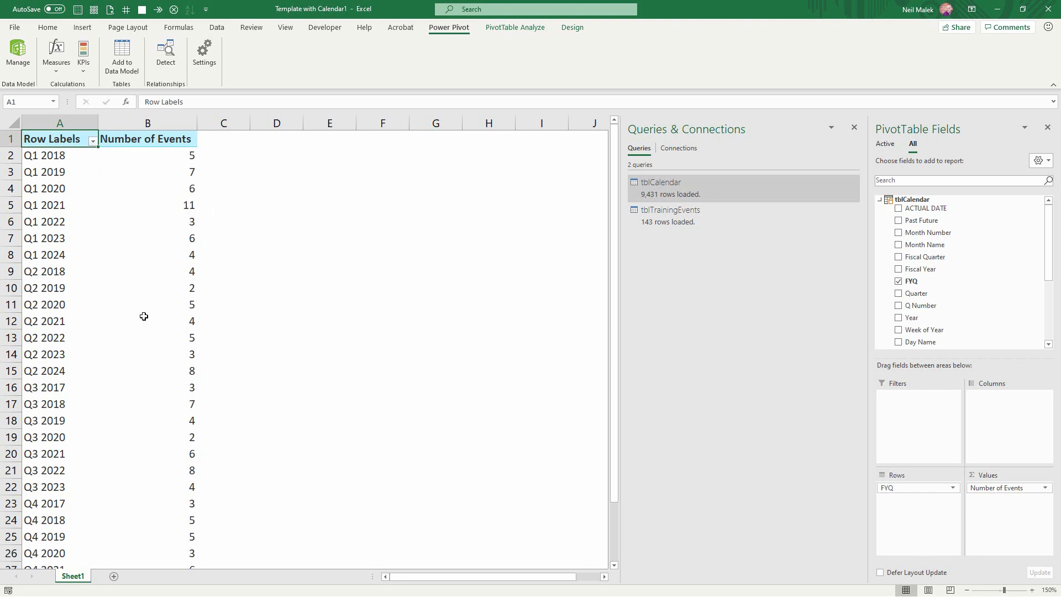
drag(180, 206, 90, 204)
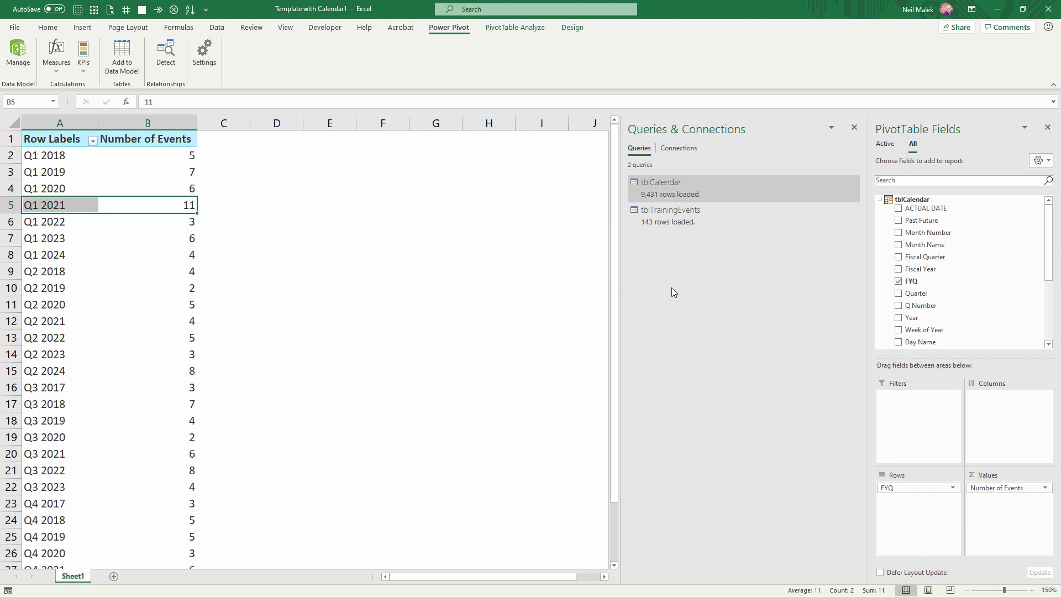
- Replace FYQ with the Past Future field from tblCalendar in the PivotTable rows
click(897, 281)
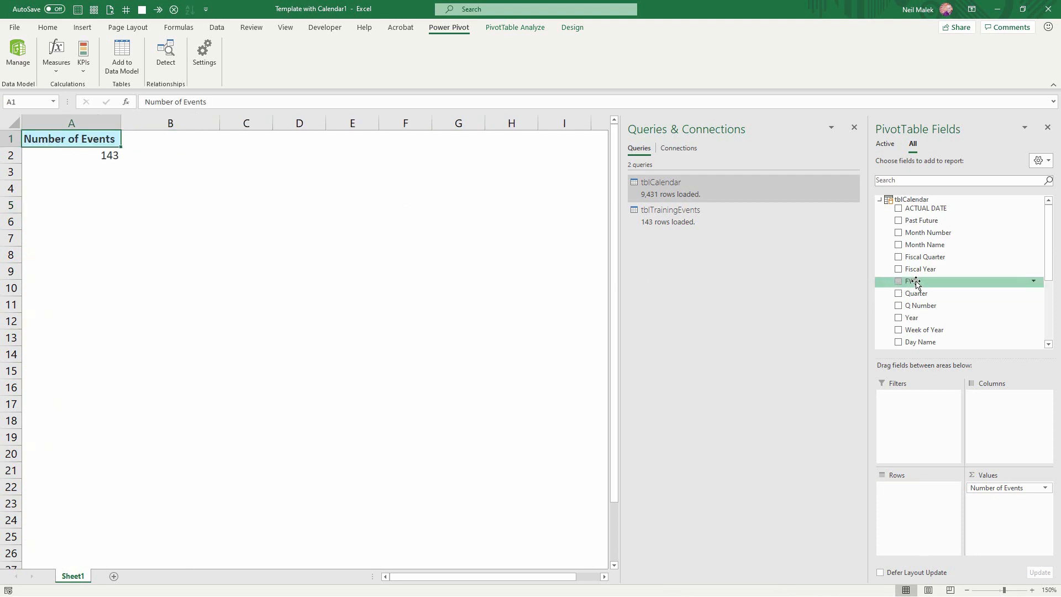
scroll(917, 276, down, 3)
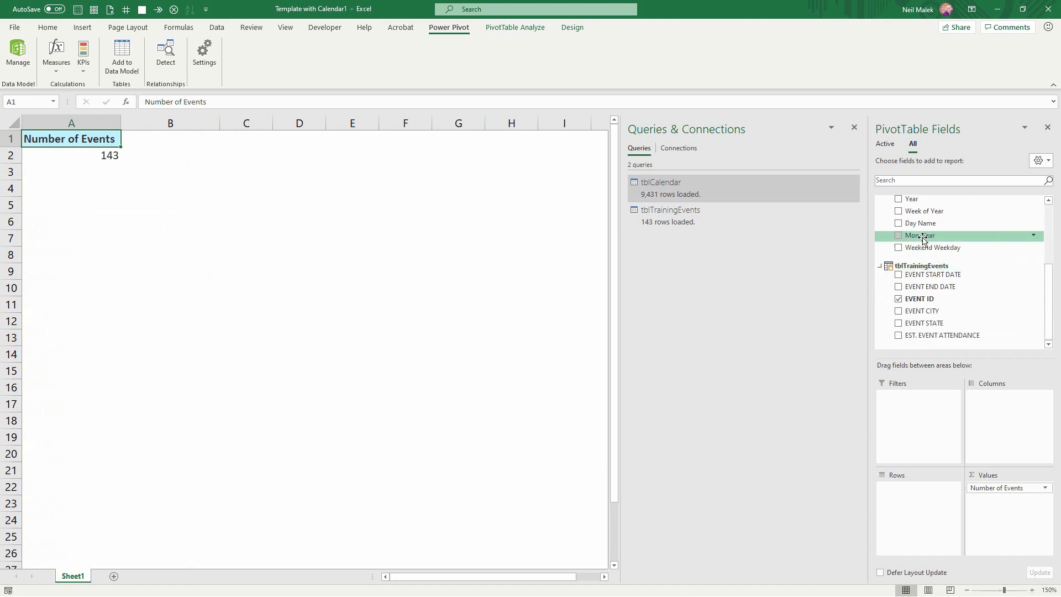
scroll(922, 238, up, 3)
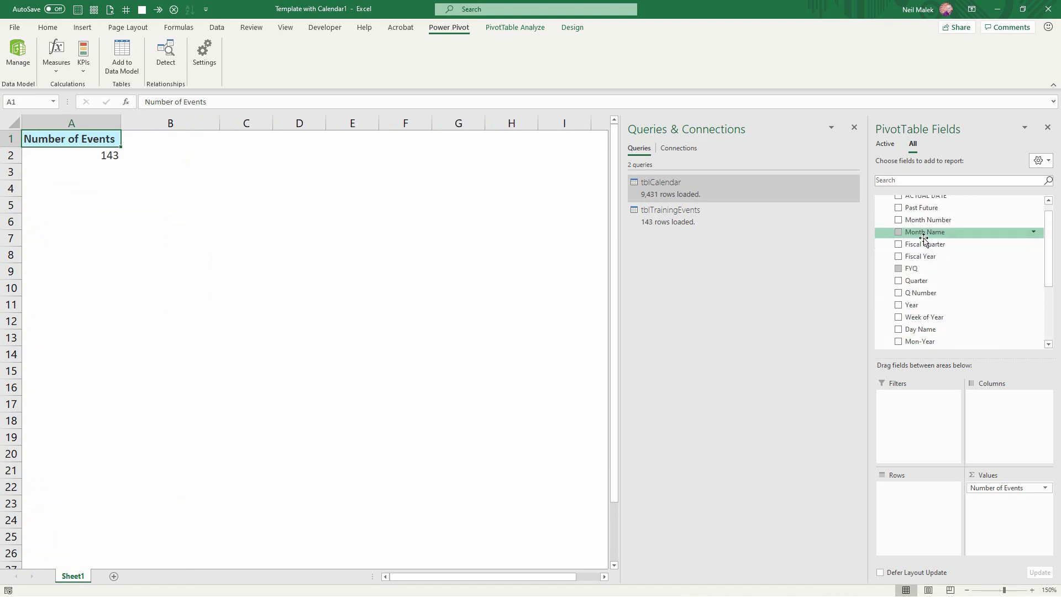
drag(928, 208, 917, 496)
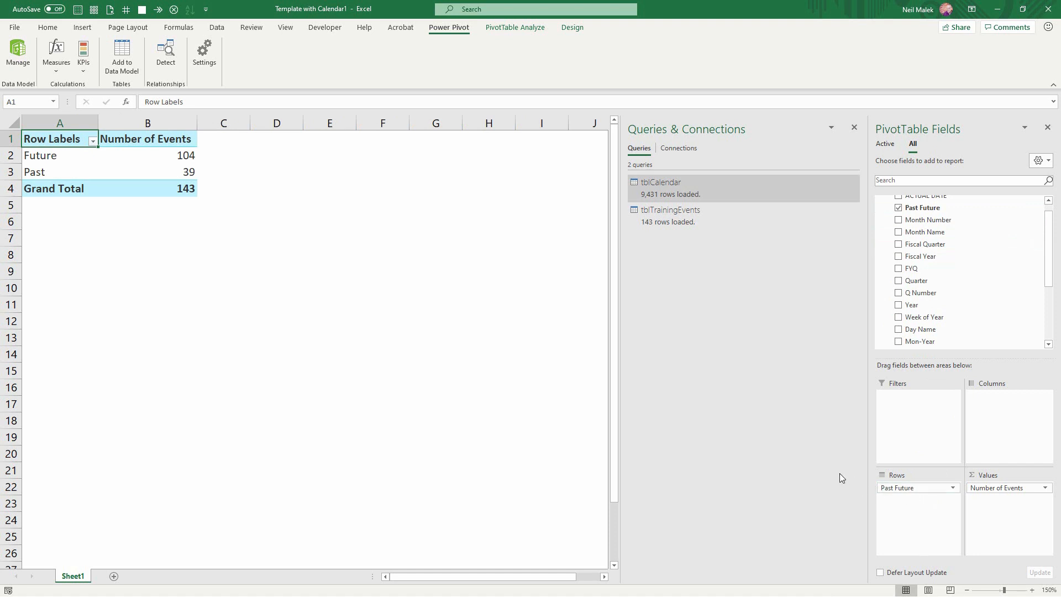